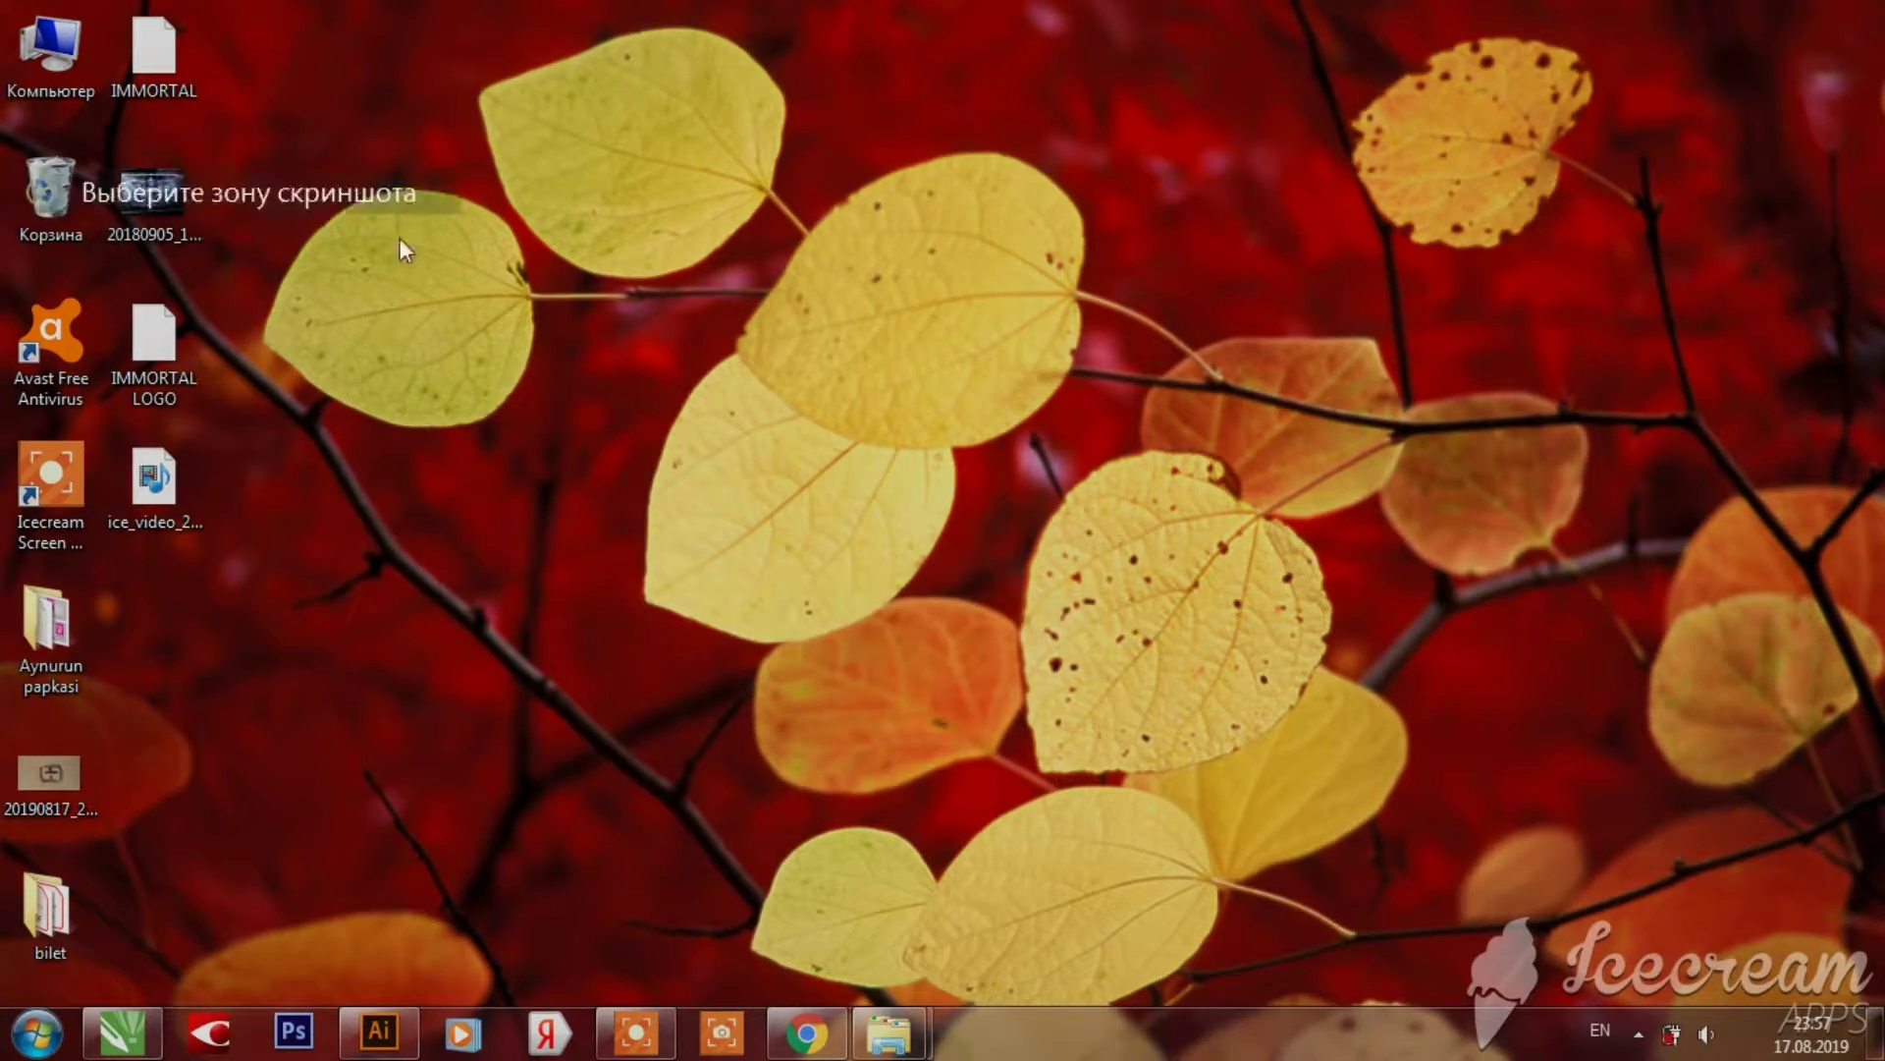
Step: Cancel the screen capture zone and restore the CorelDRAW window holding the FH sketch
drag(902, 311, 958, 413)
click(896, 469)
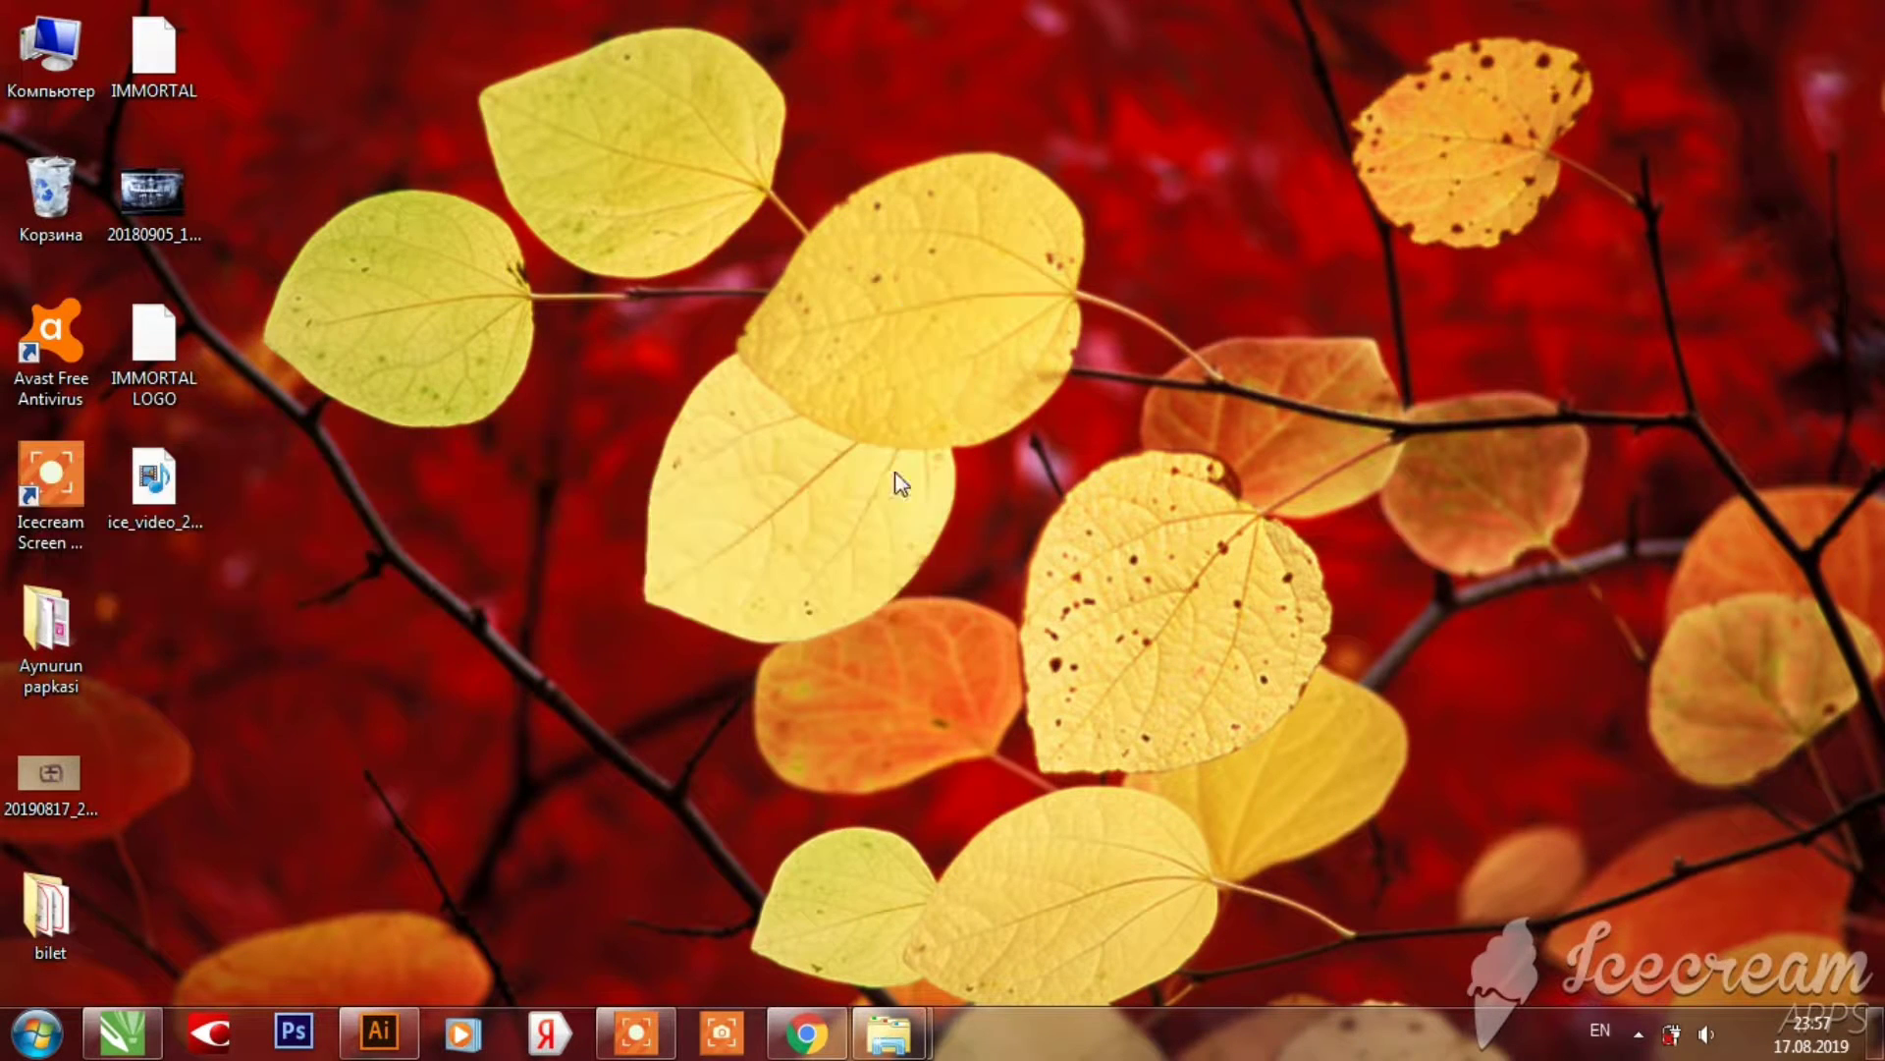
click(144, 1041)
Step: Draw a tall rectangle over the F's left stroke
click(639, 1039)
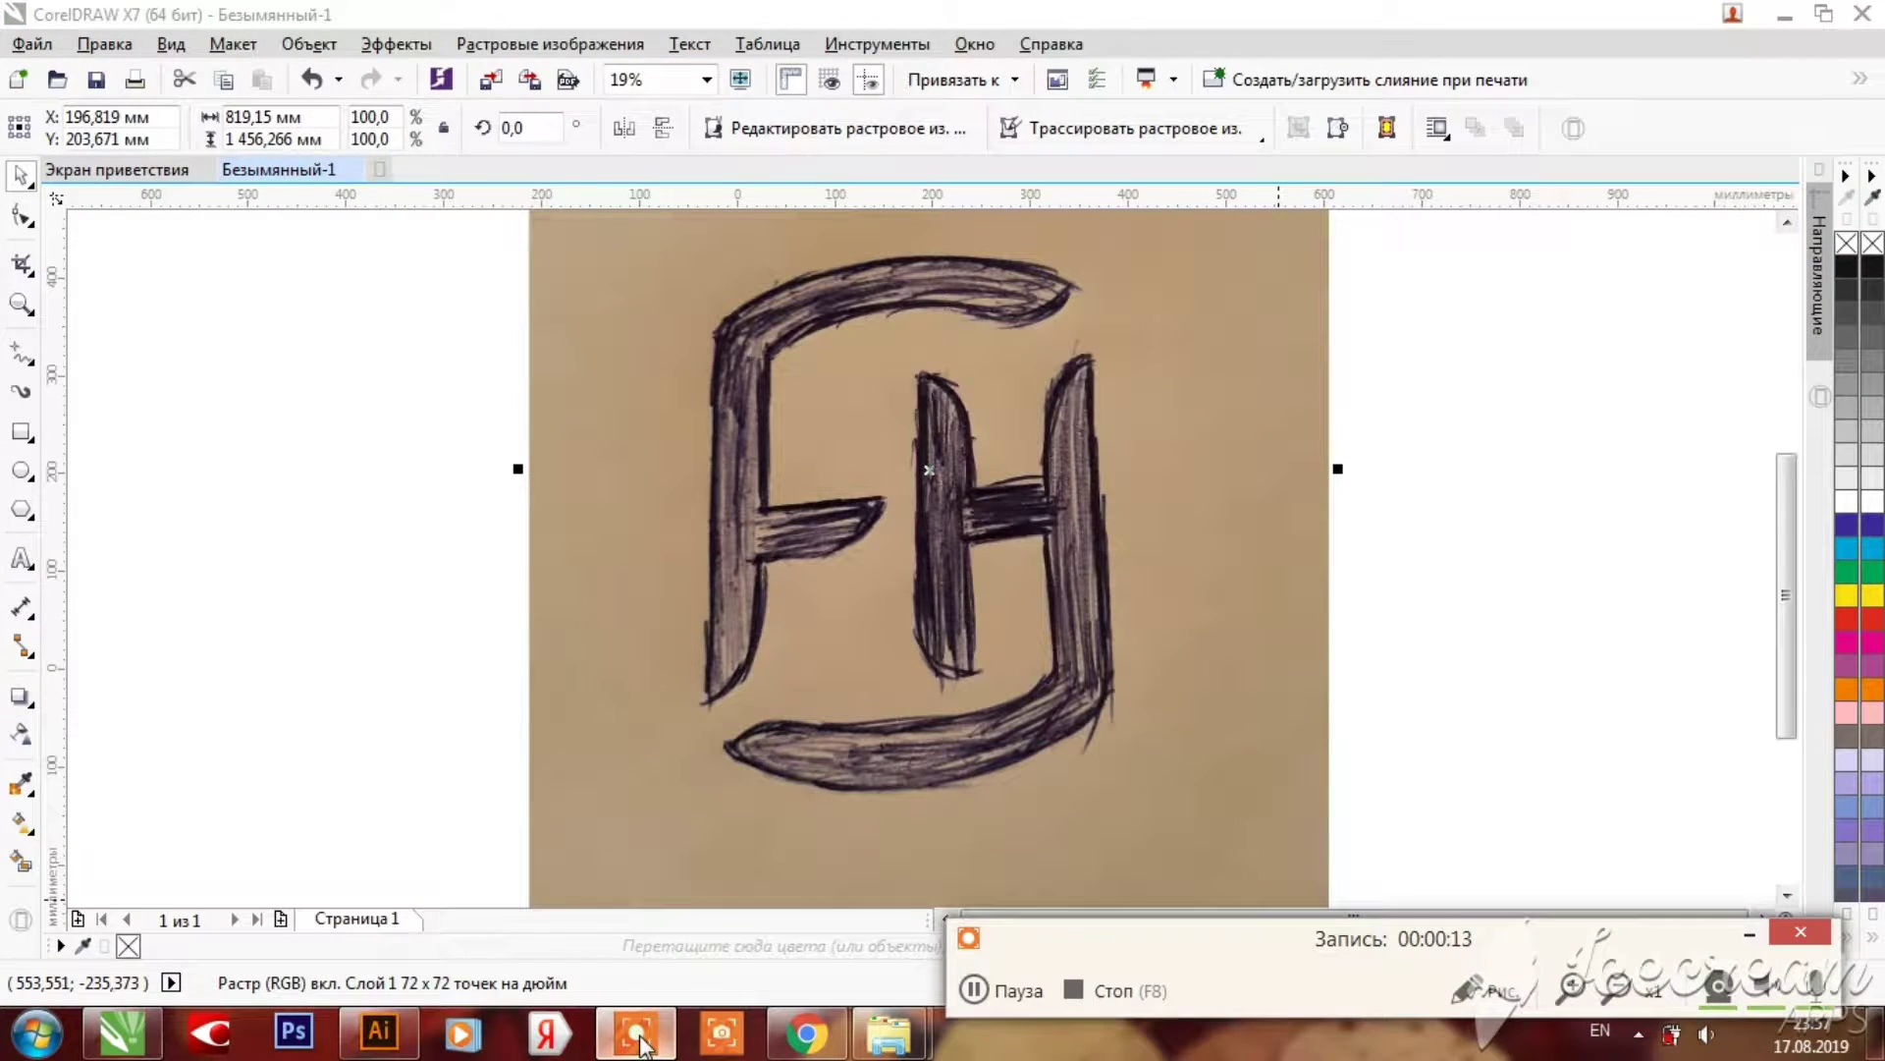
click(1367, 534)
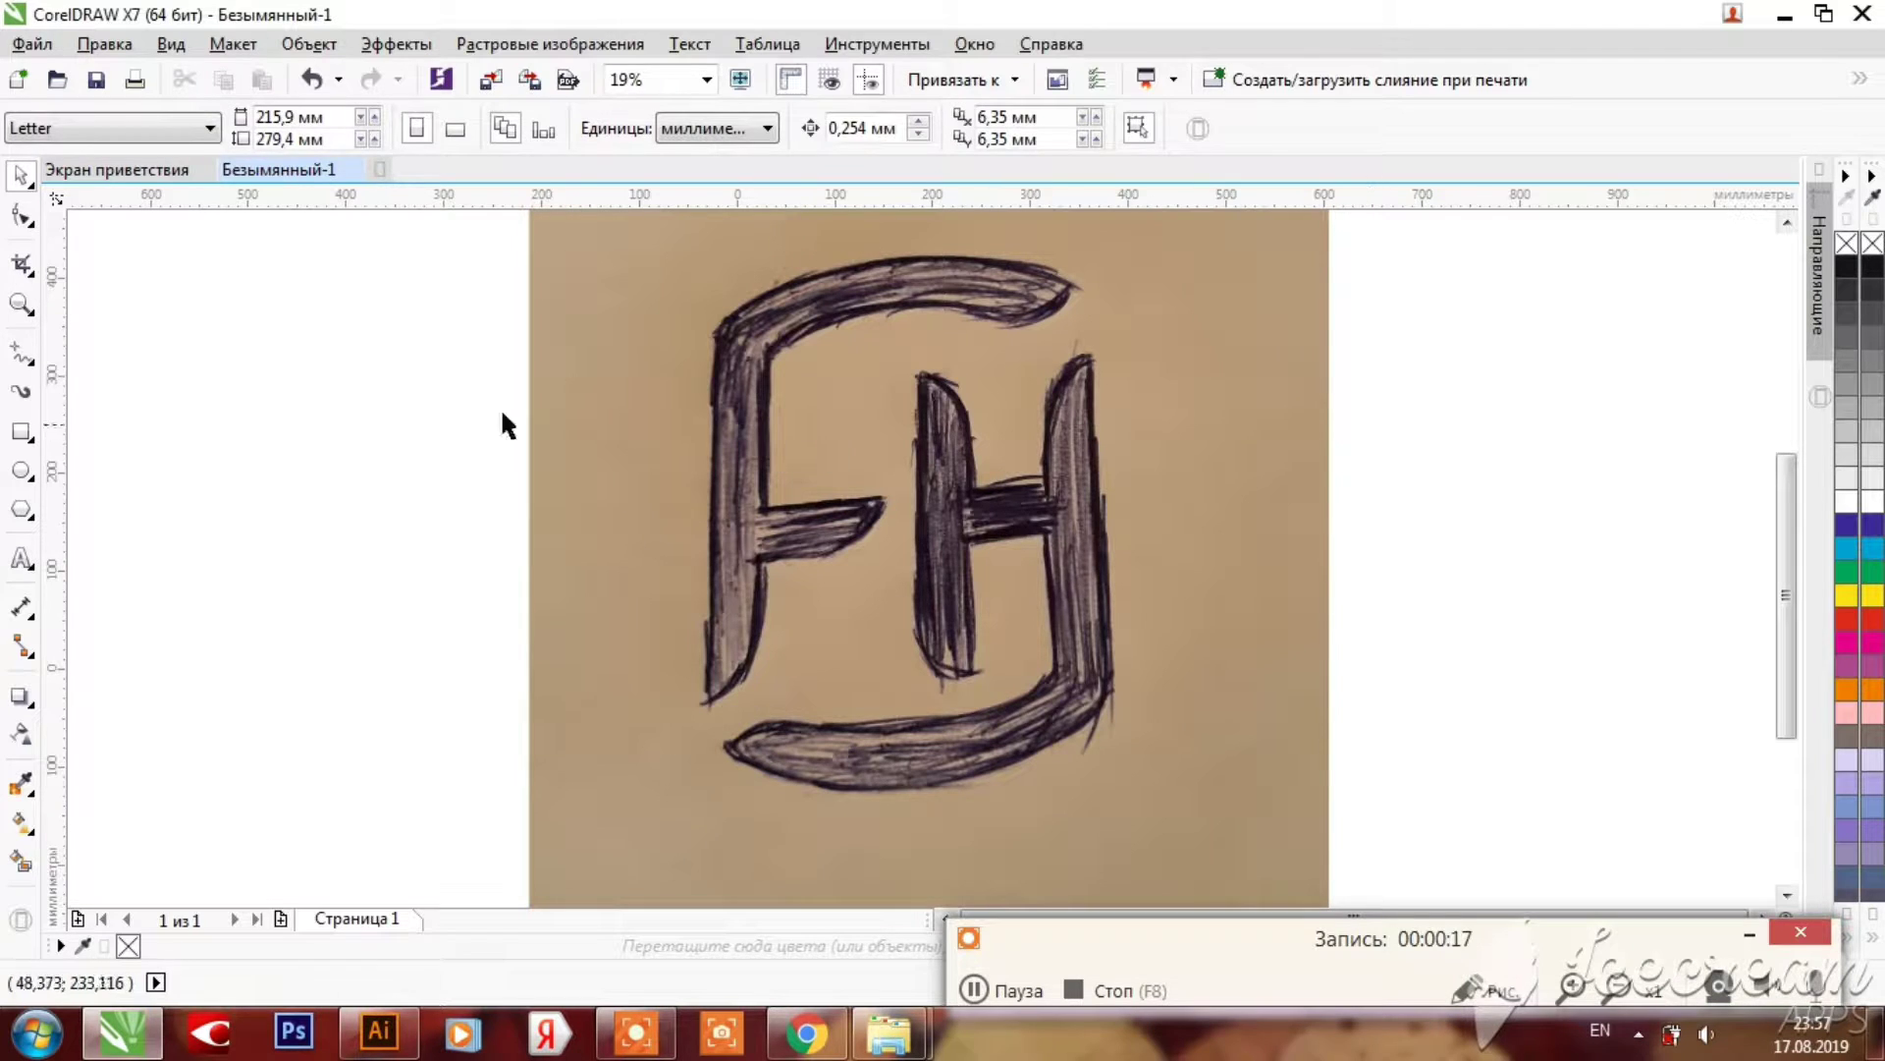
click(22, 432)
drag(709, 319, 756, 703)
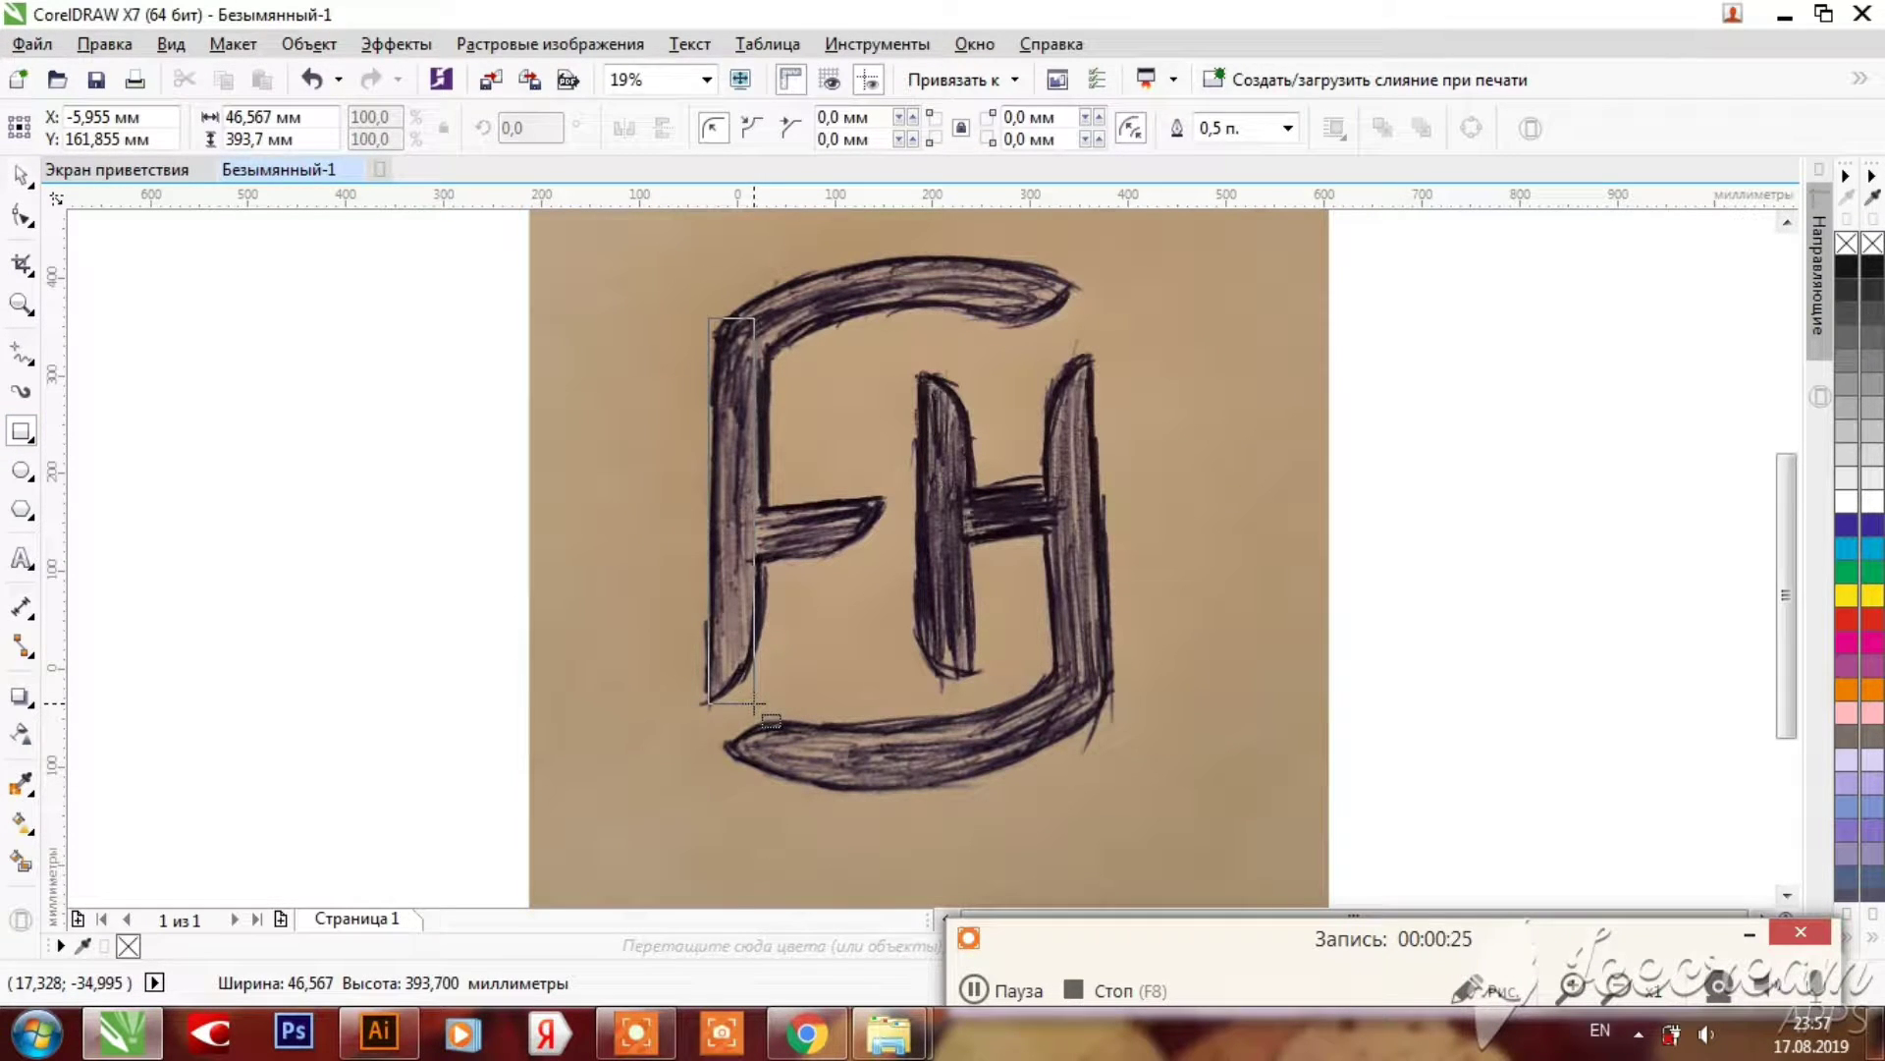
drag(756, 703, 759, 705)
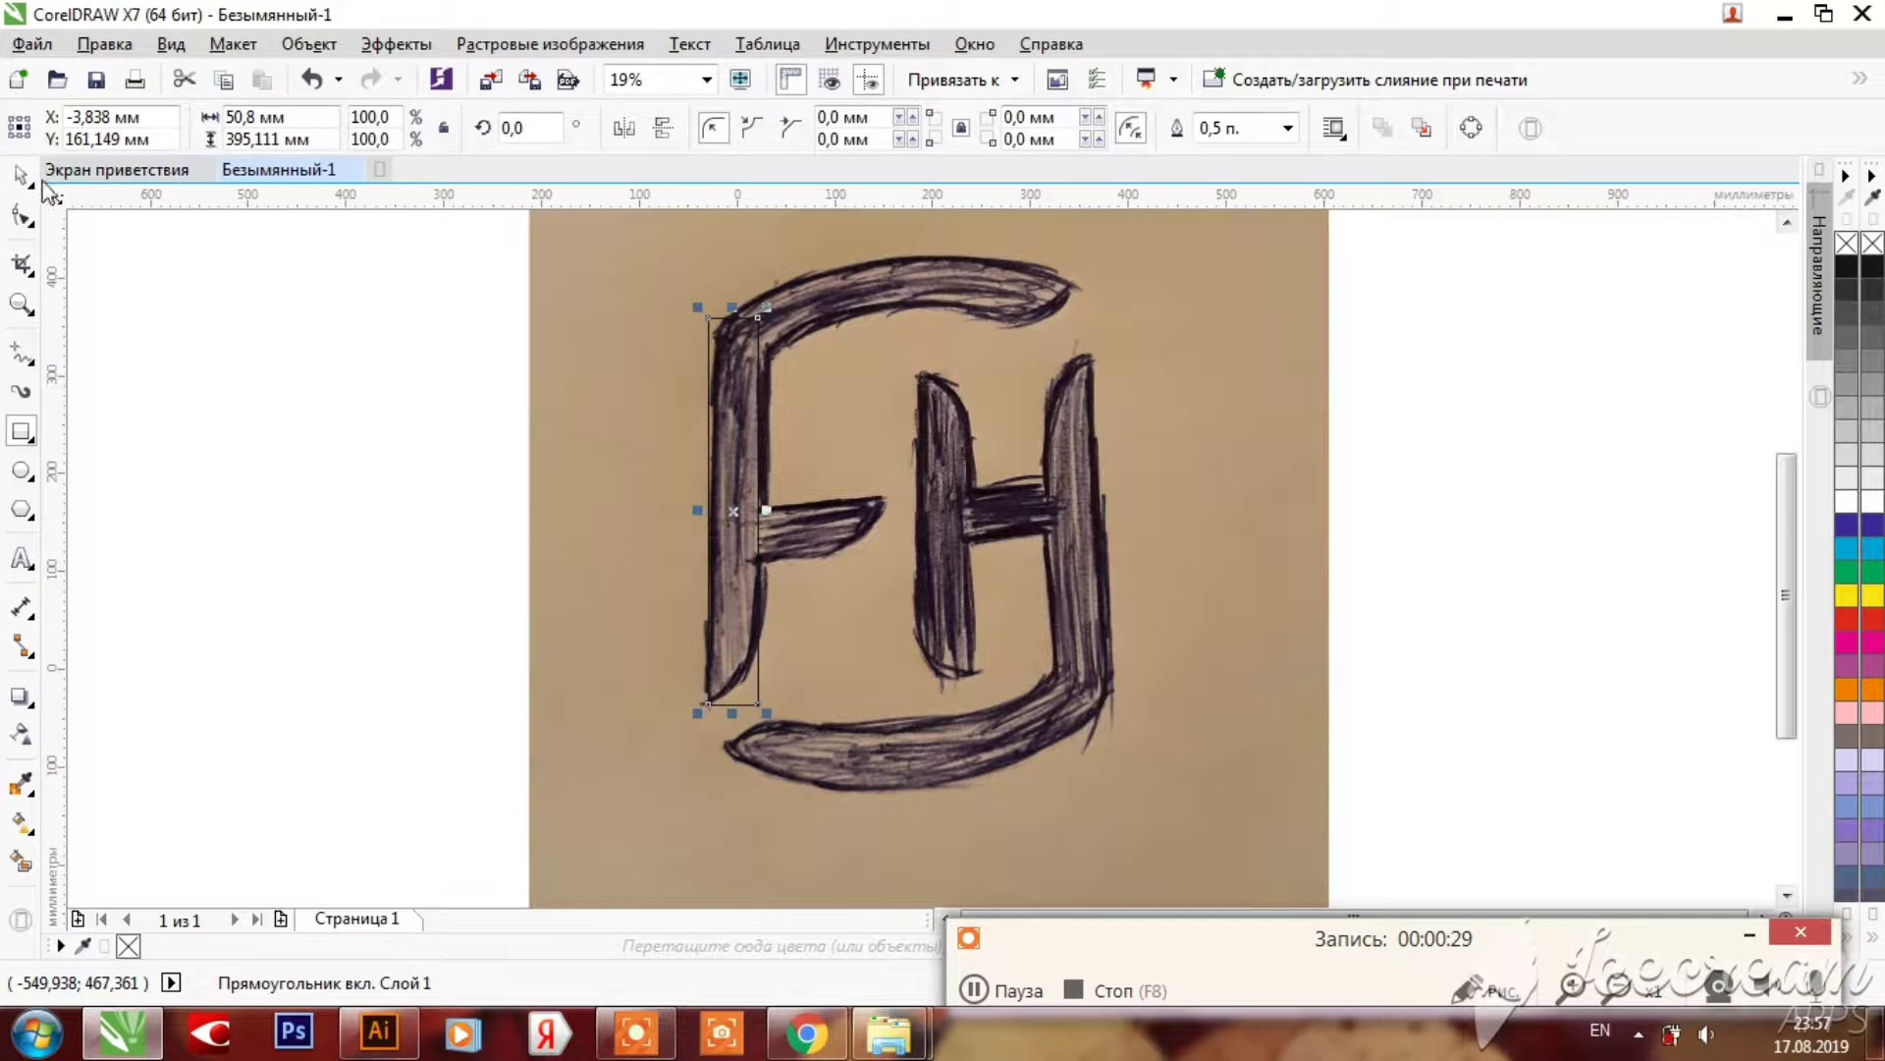
Step: Duplicate the tall rectangle onto the H's left and right stems
click(20, 175)
drag(722, 510, 930, 512)
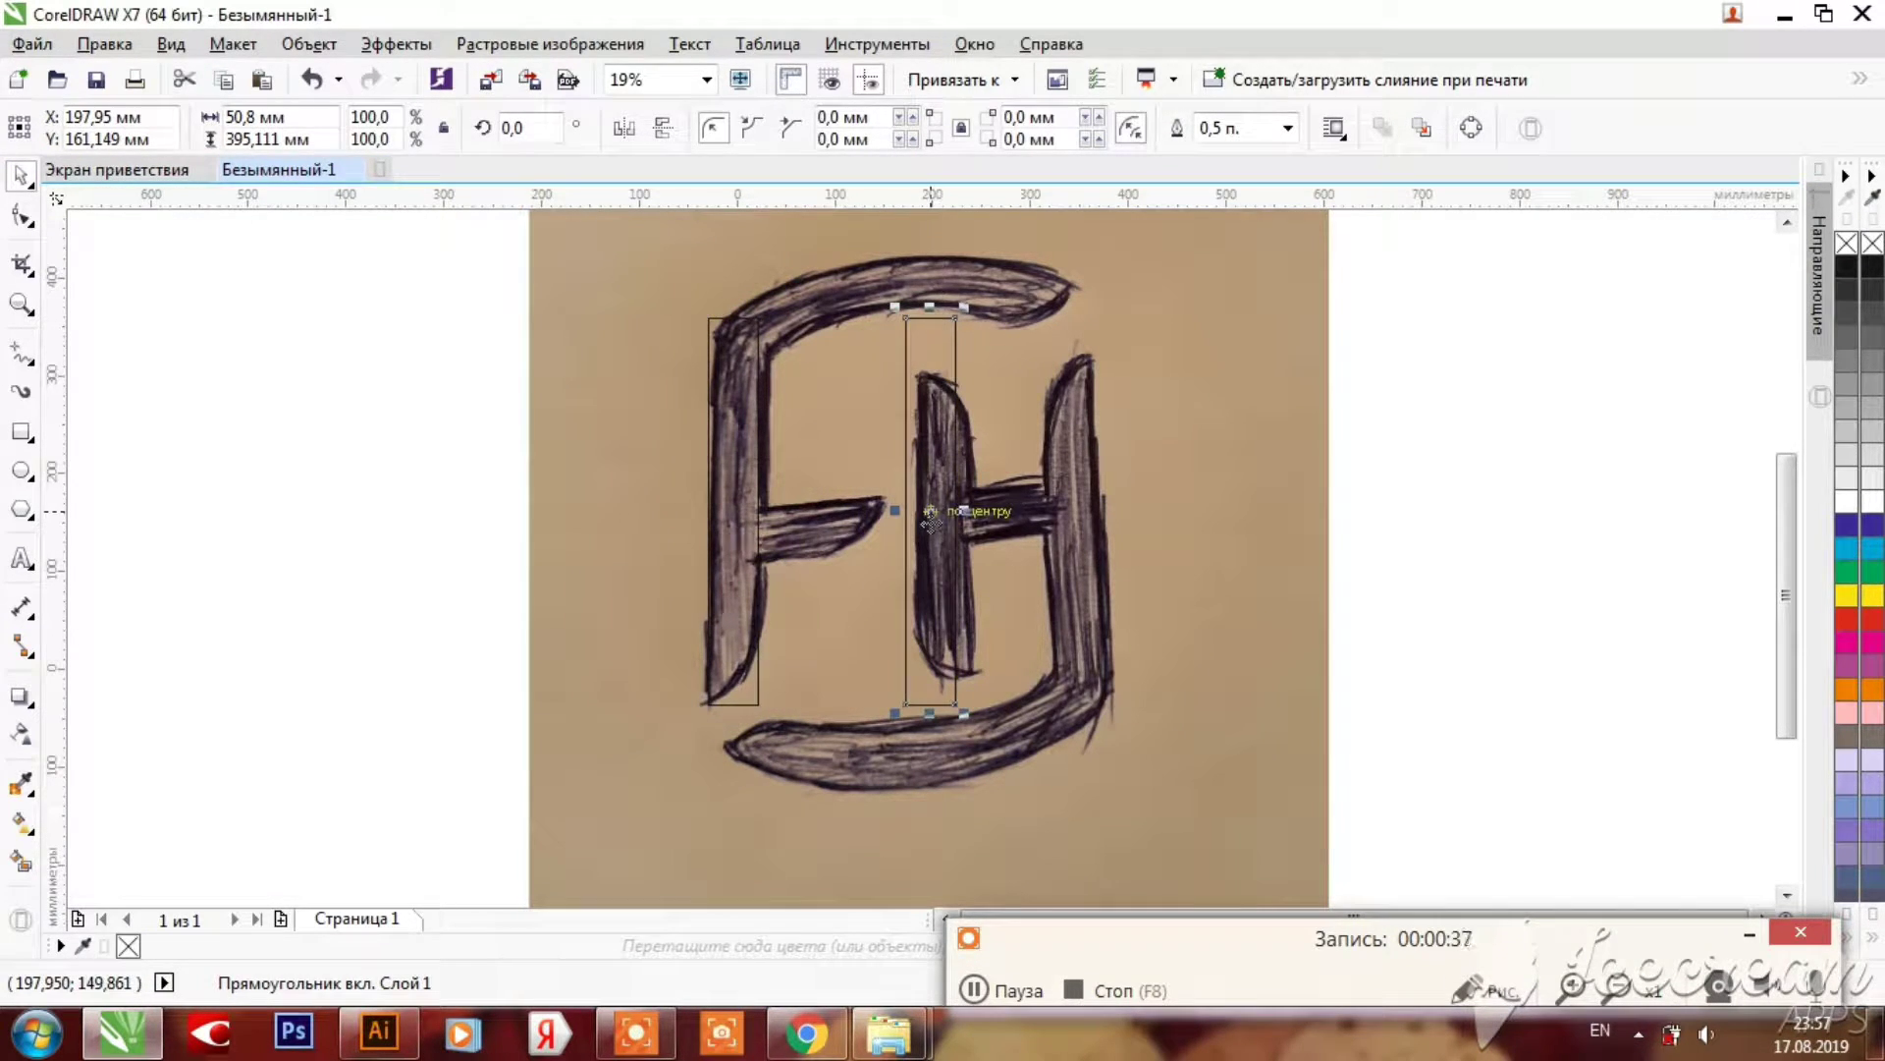
mouse_move(931, 526)
mouse_down()
mouse_move(1100, 526)
mouse_move(1085, 530)
mouse_up()
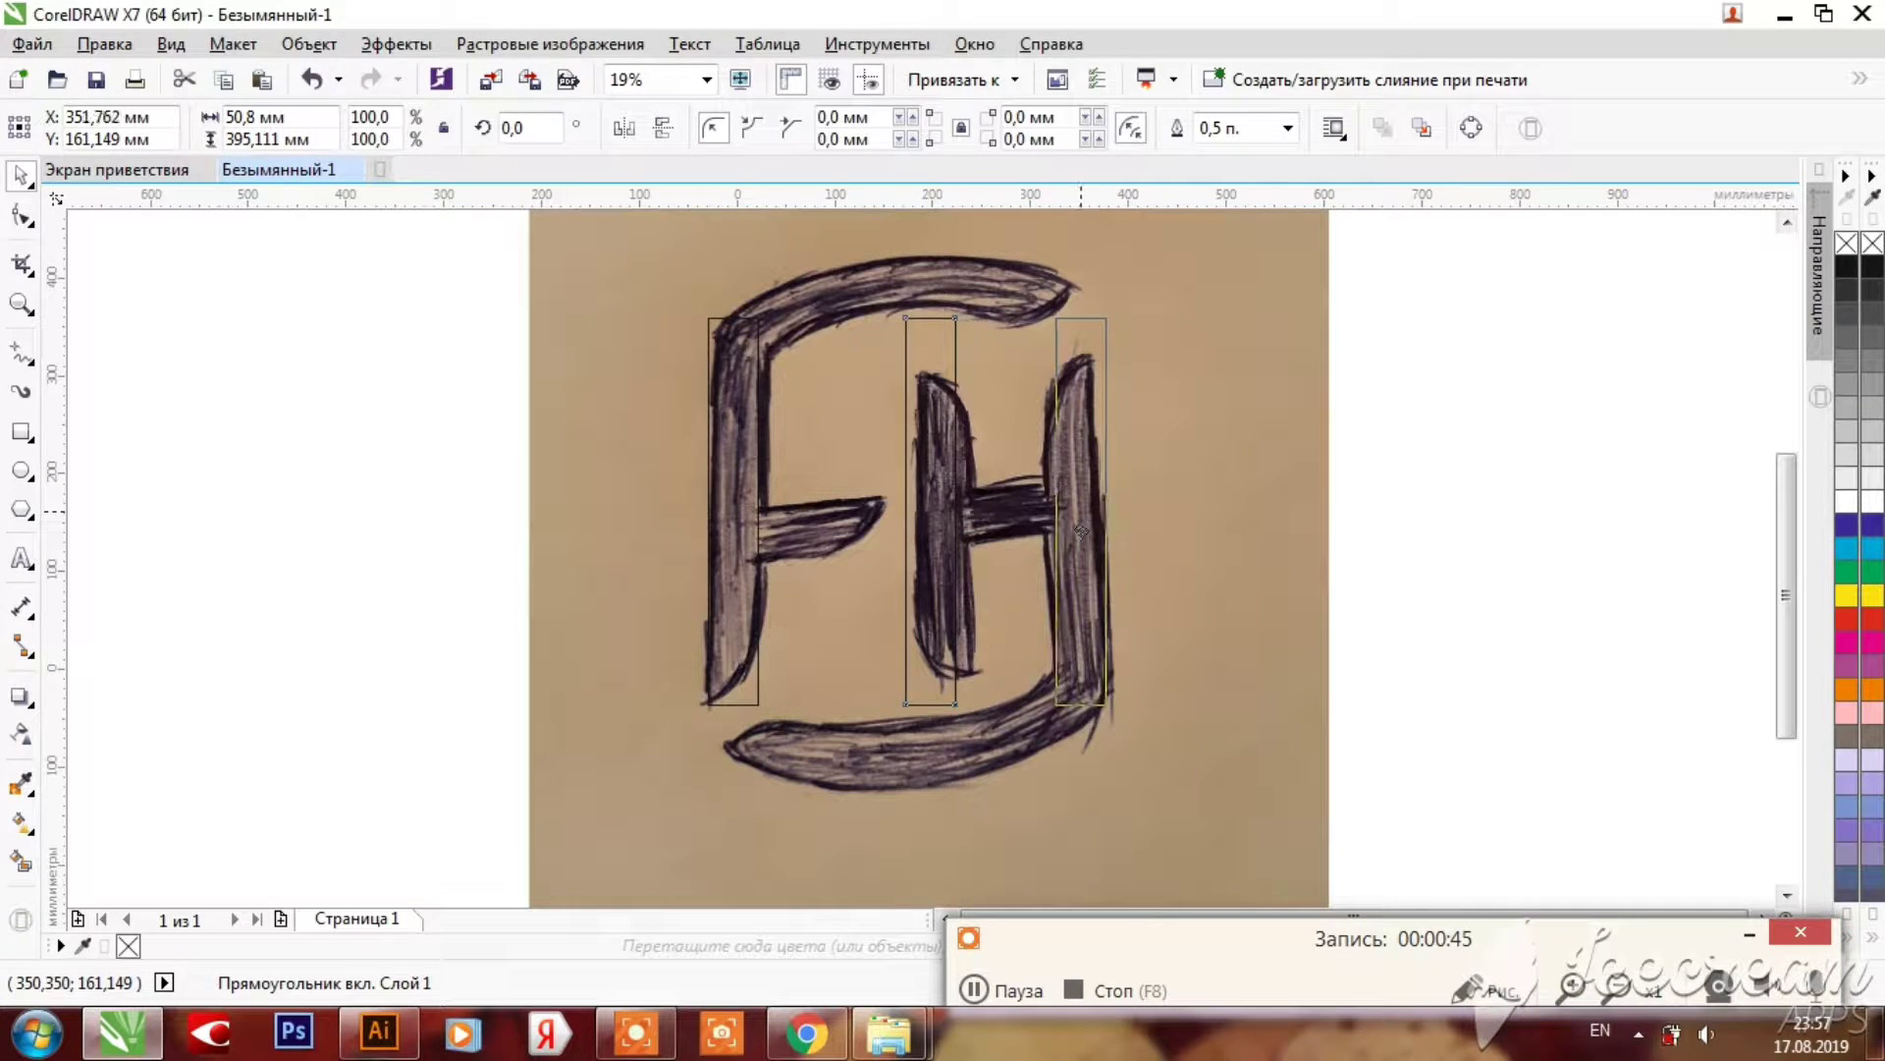
drag(956, 536, 911, 518)
key(ctrl+z)
click(1179, 515)
Step: Try a black fill on the three rectangles, undo it, and select the left one
click(481, 344)
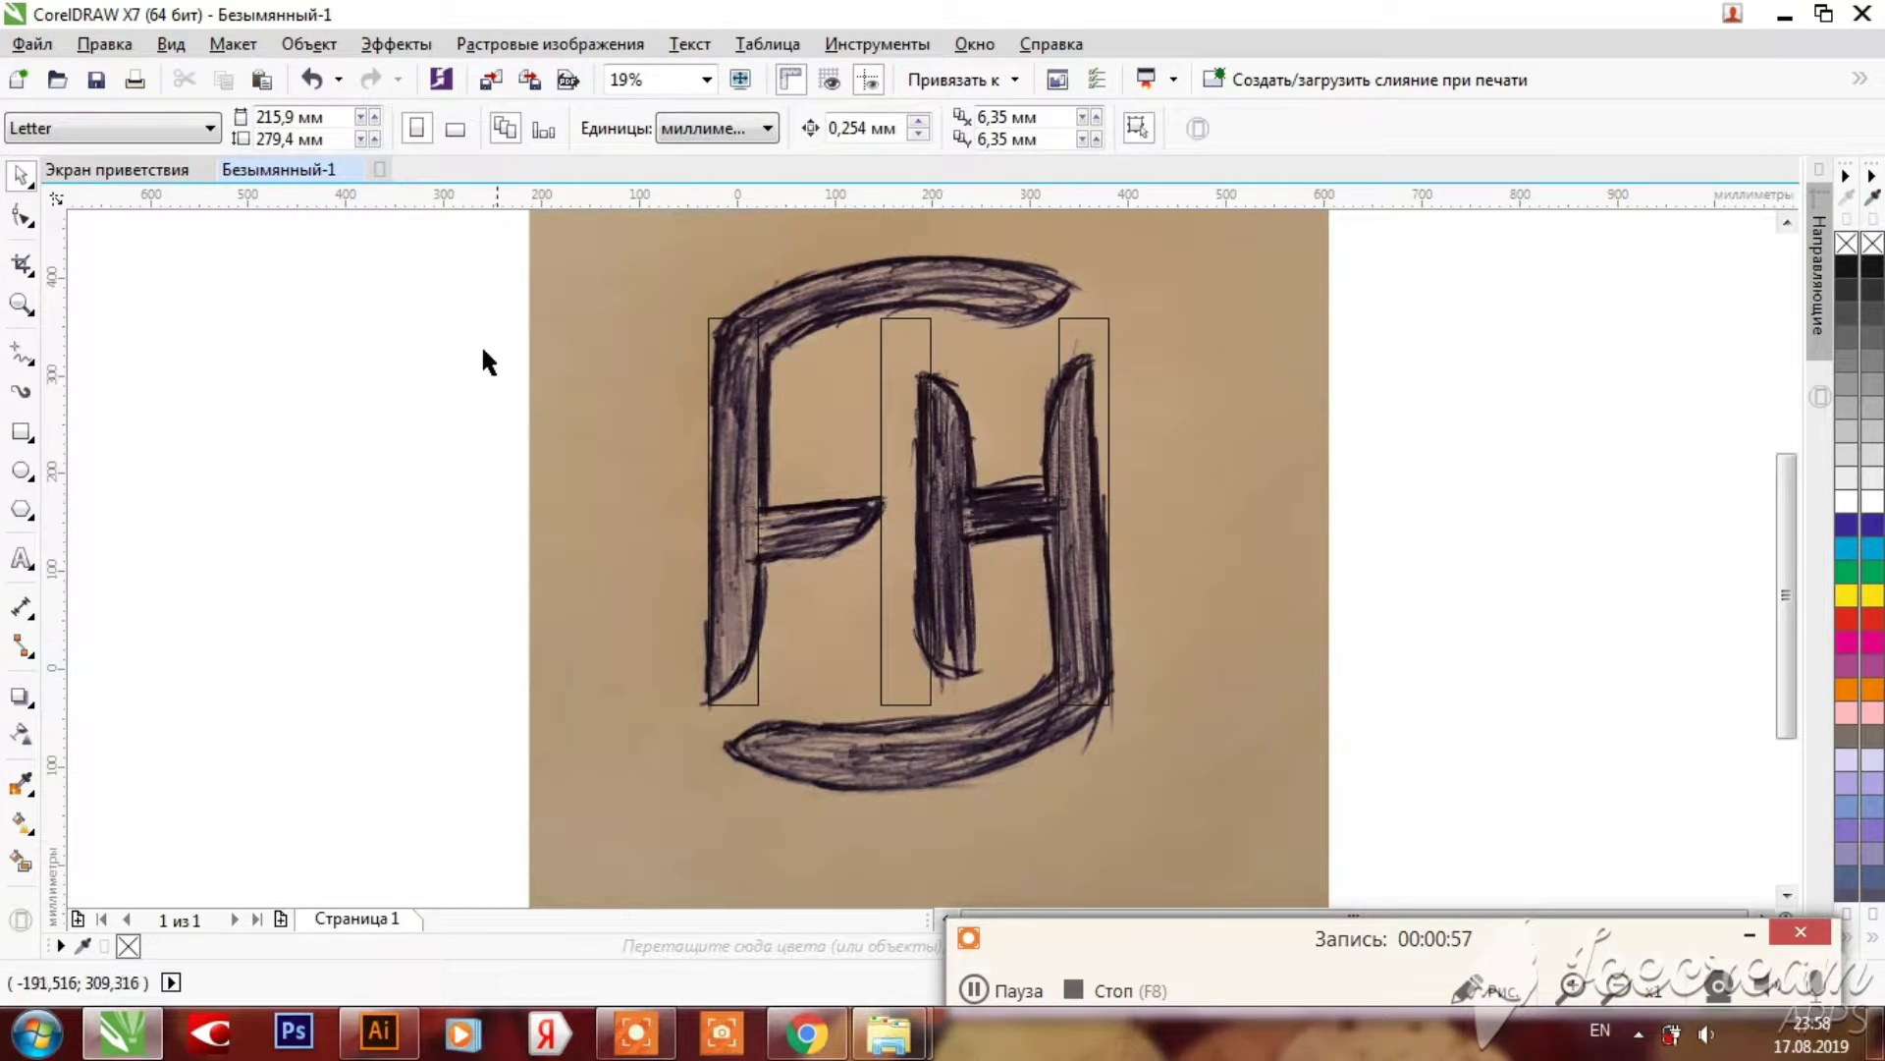
drag(1236, 709, 1245, 727)
click(1846, 266)
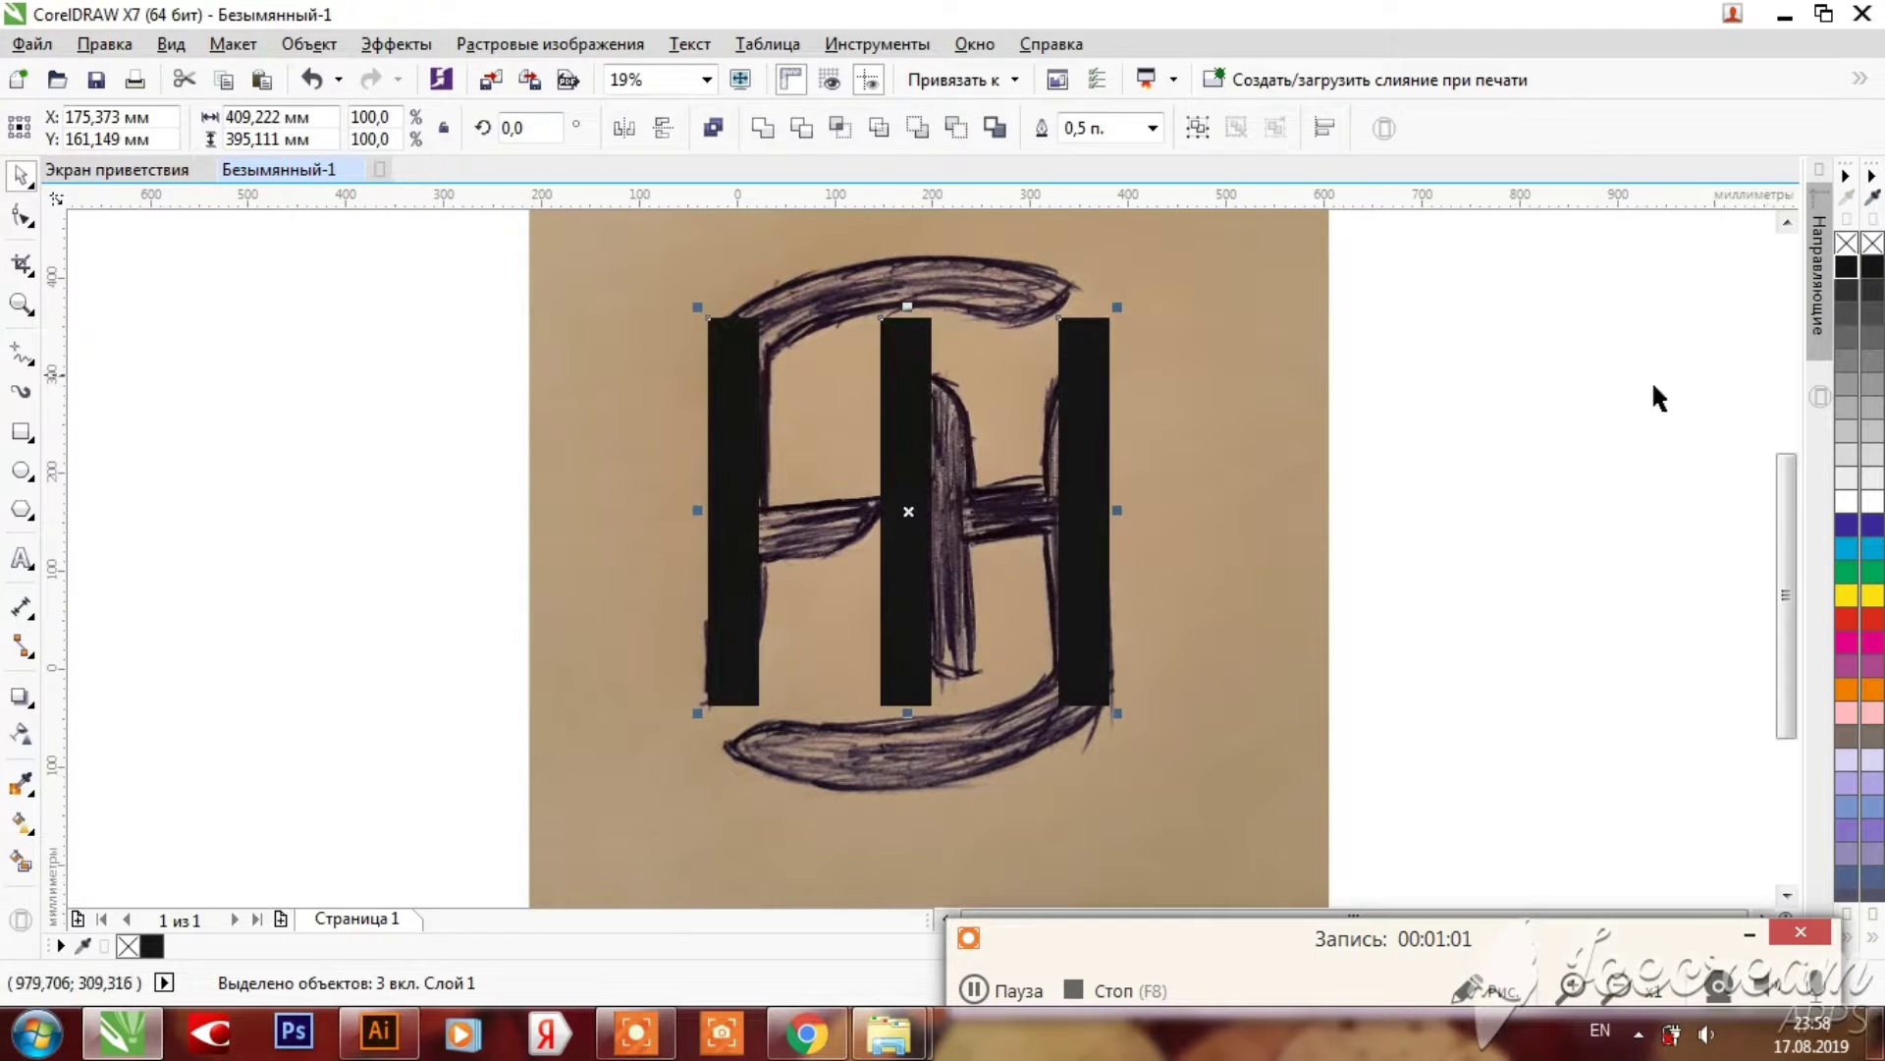
key(ctrl+z)
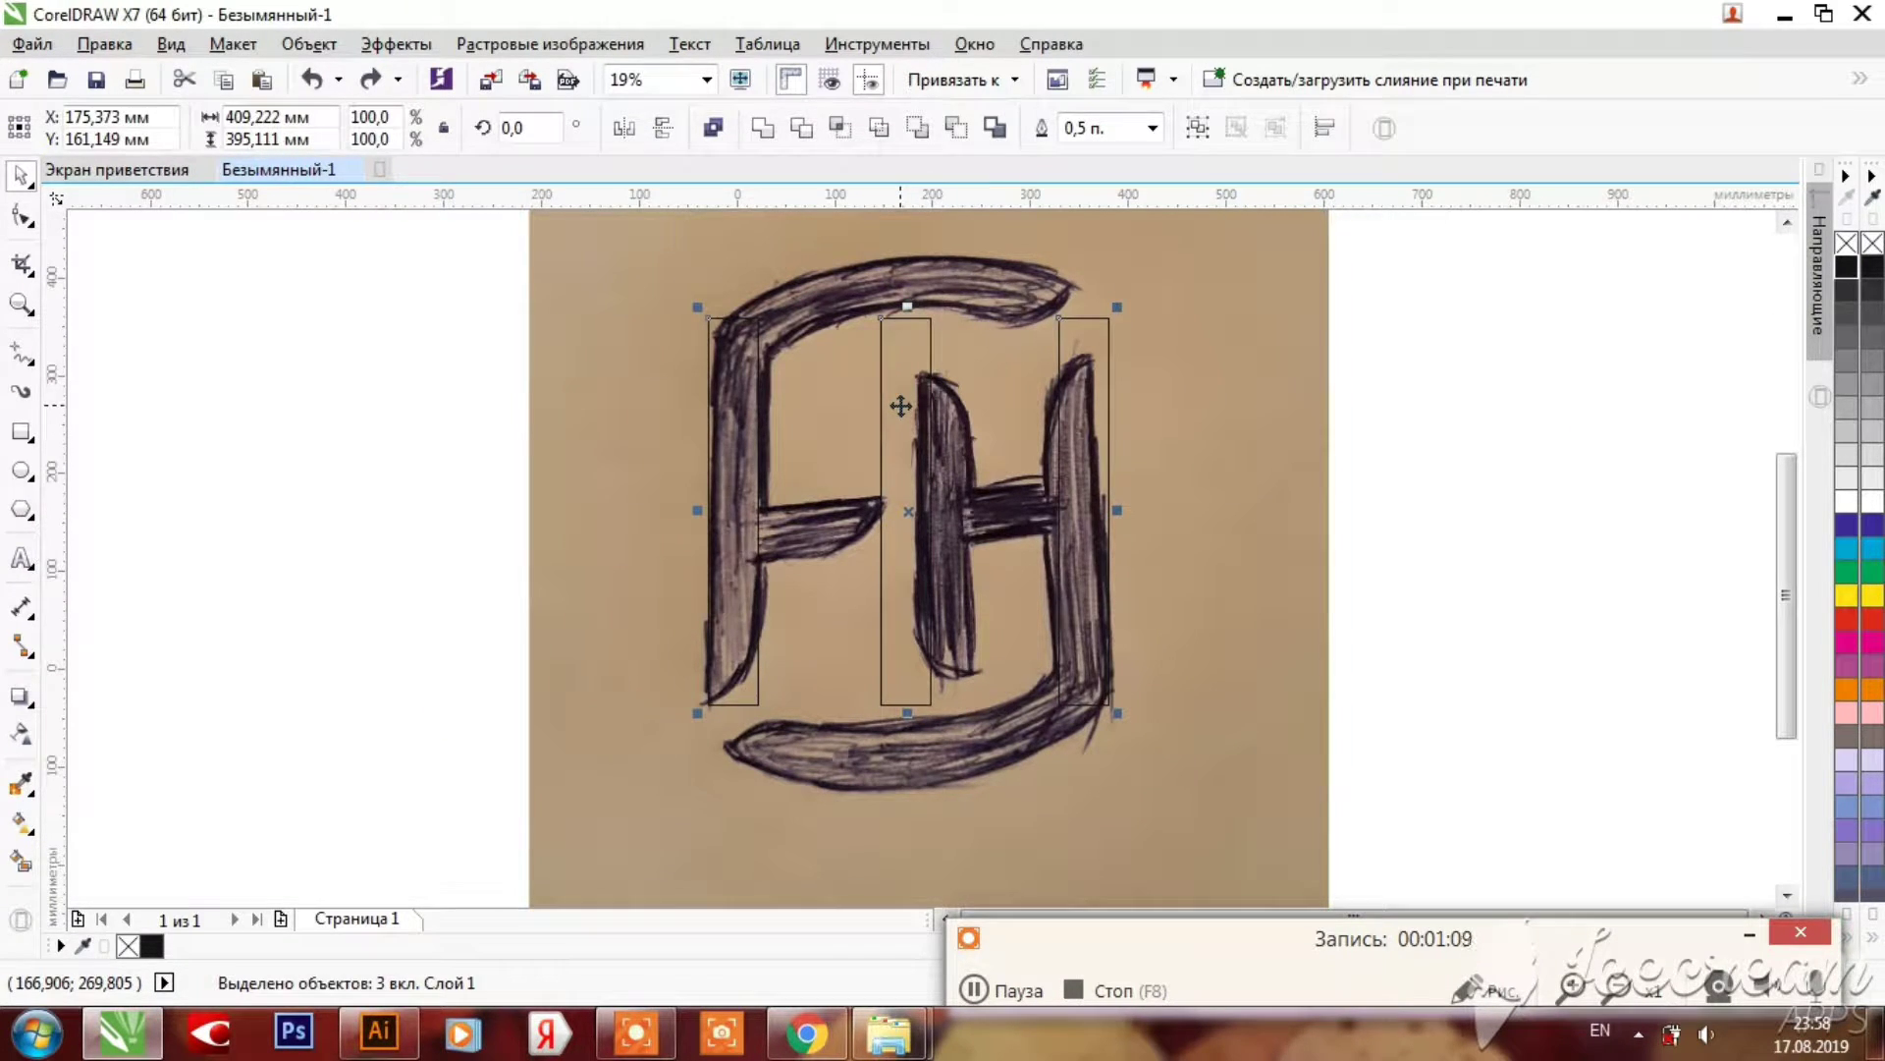
click(1460, 373)
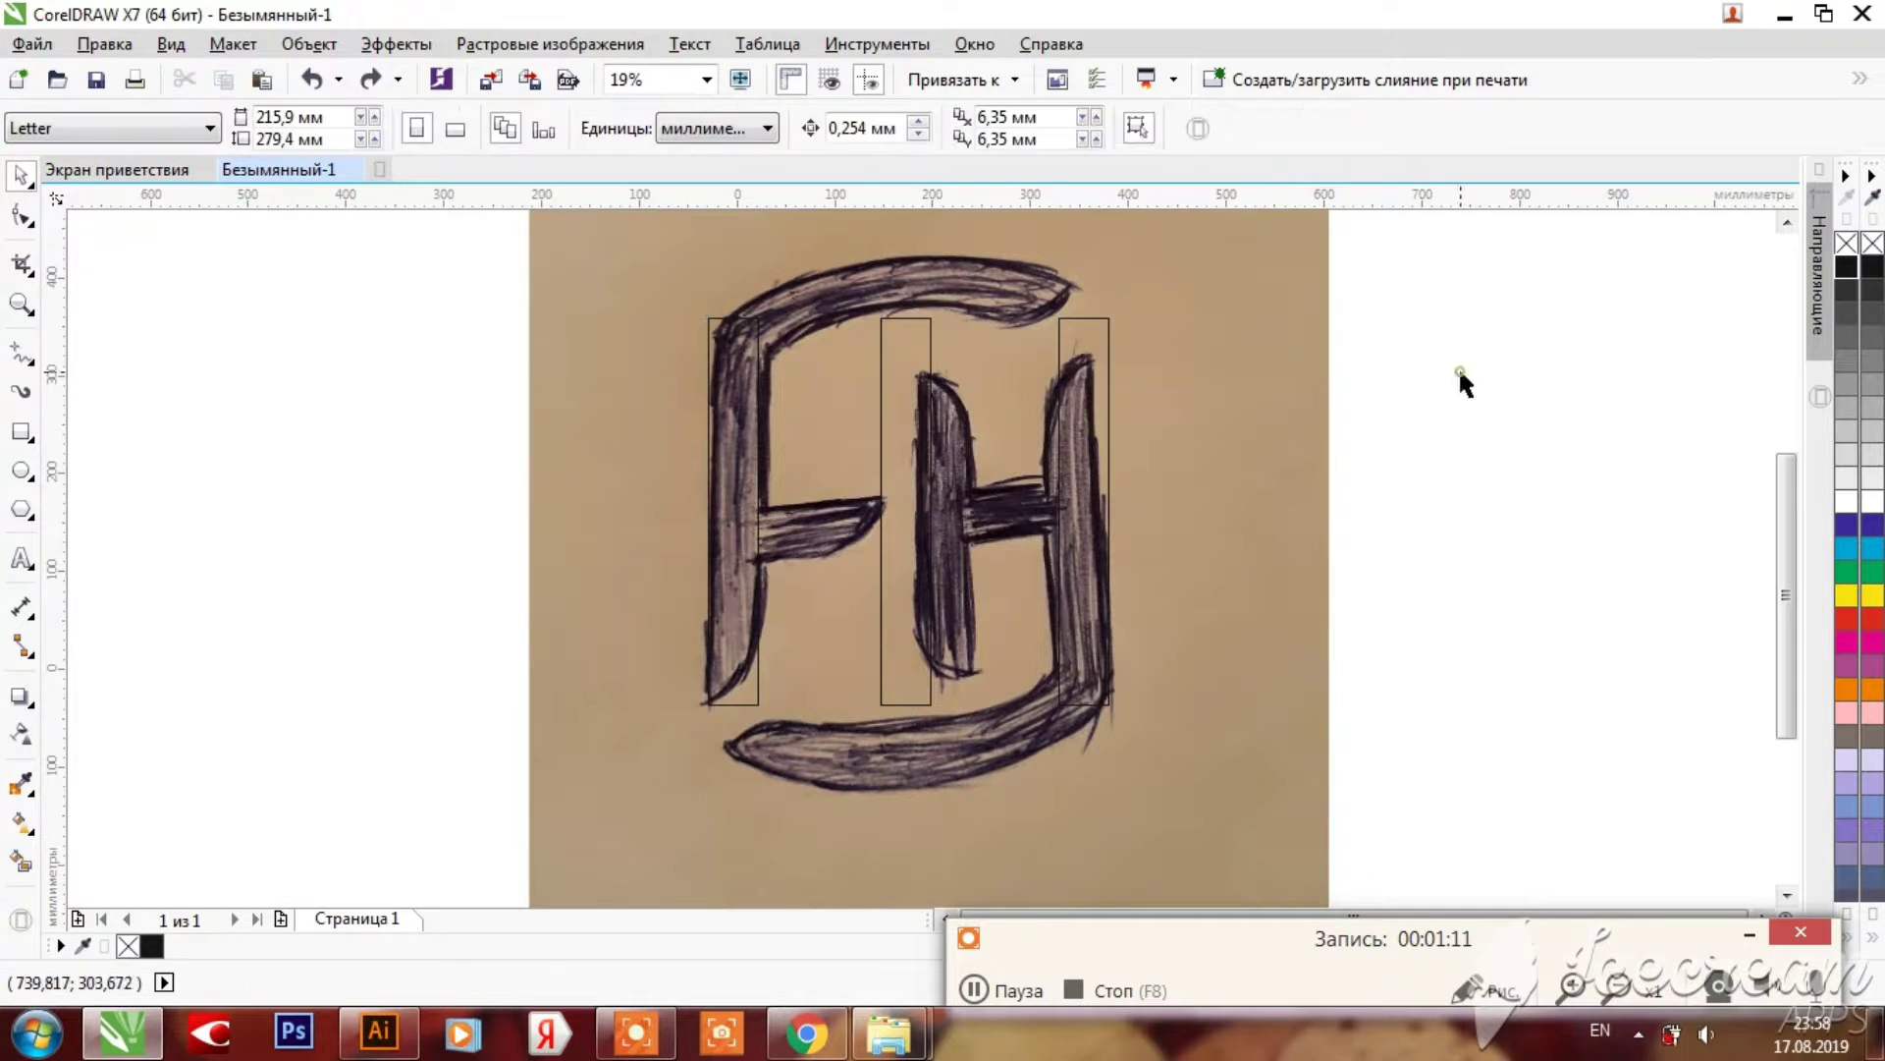
click(751, 357)
Step: Copy the left rectangle, rotate it 90° and lay it across the crossbars
drag(746, 362, 621, 358)
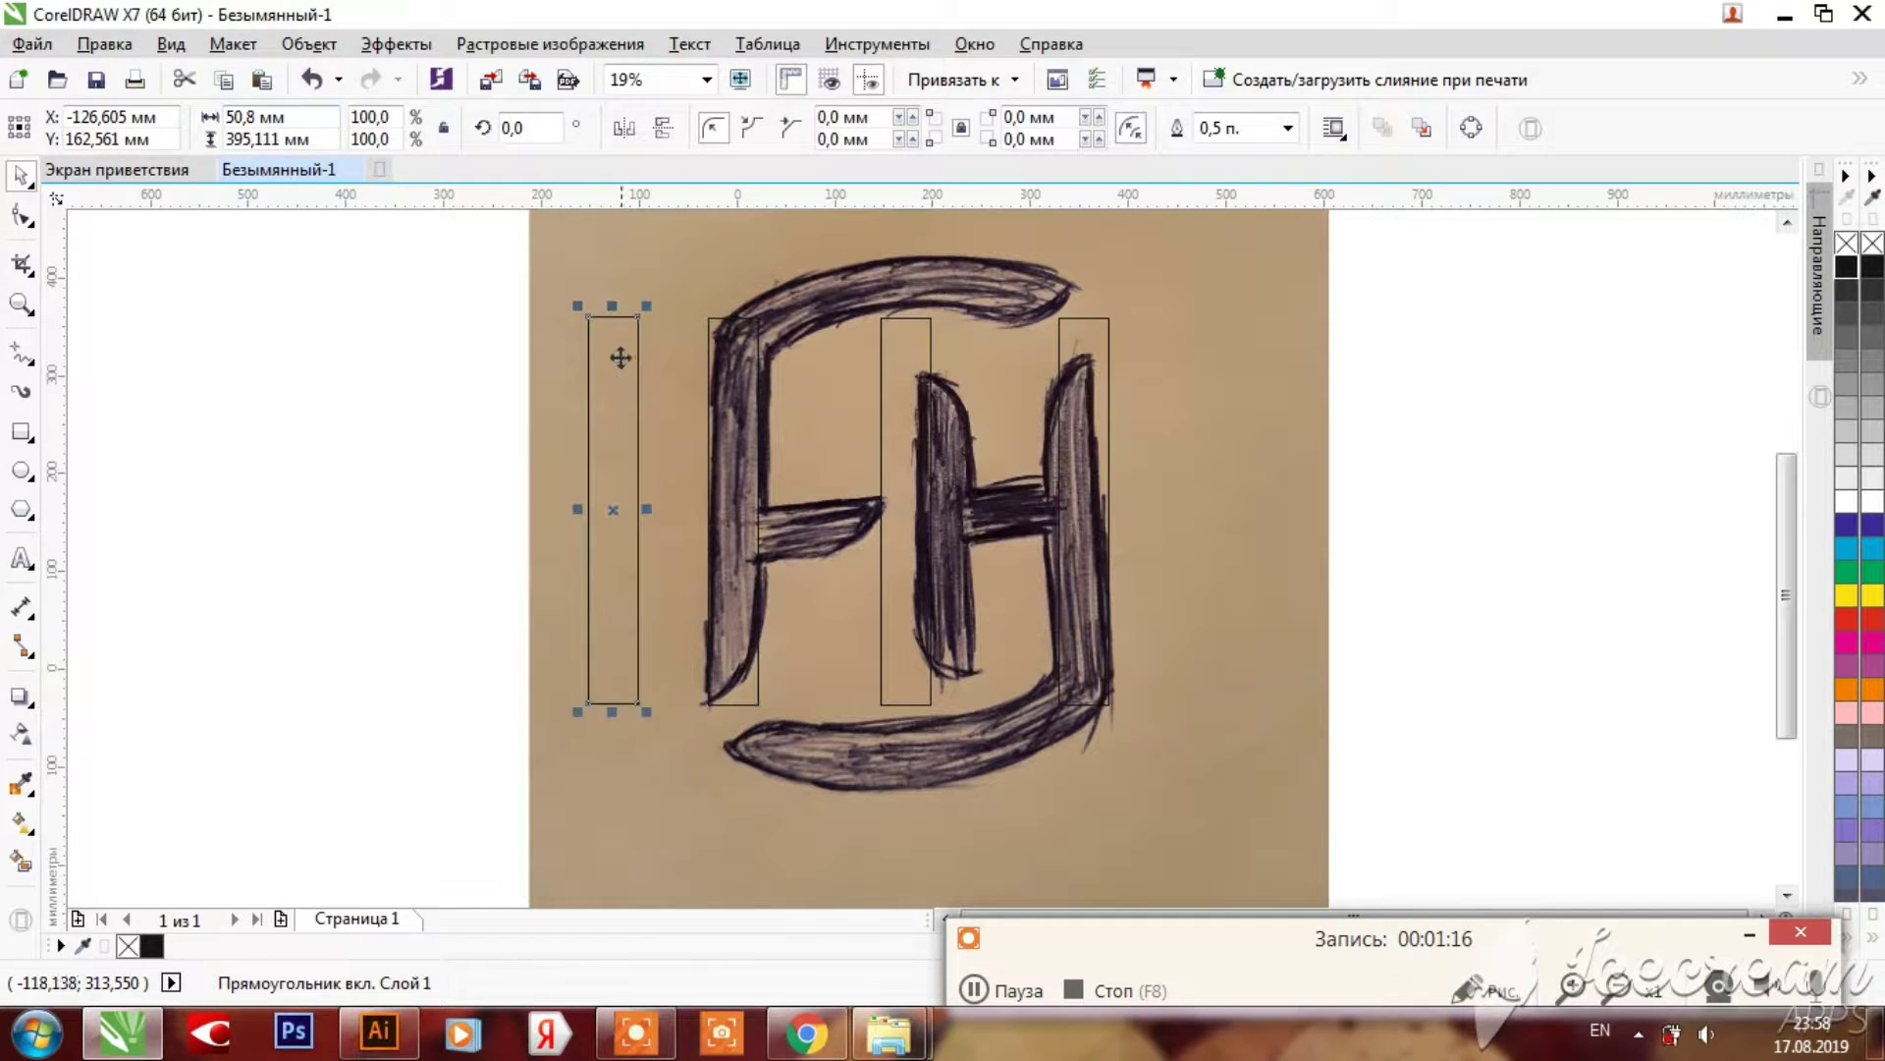
double_click(537, 127)
text(90)
key(Return)
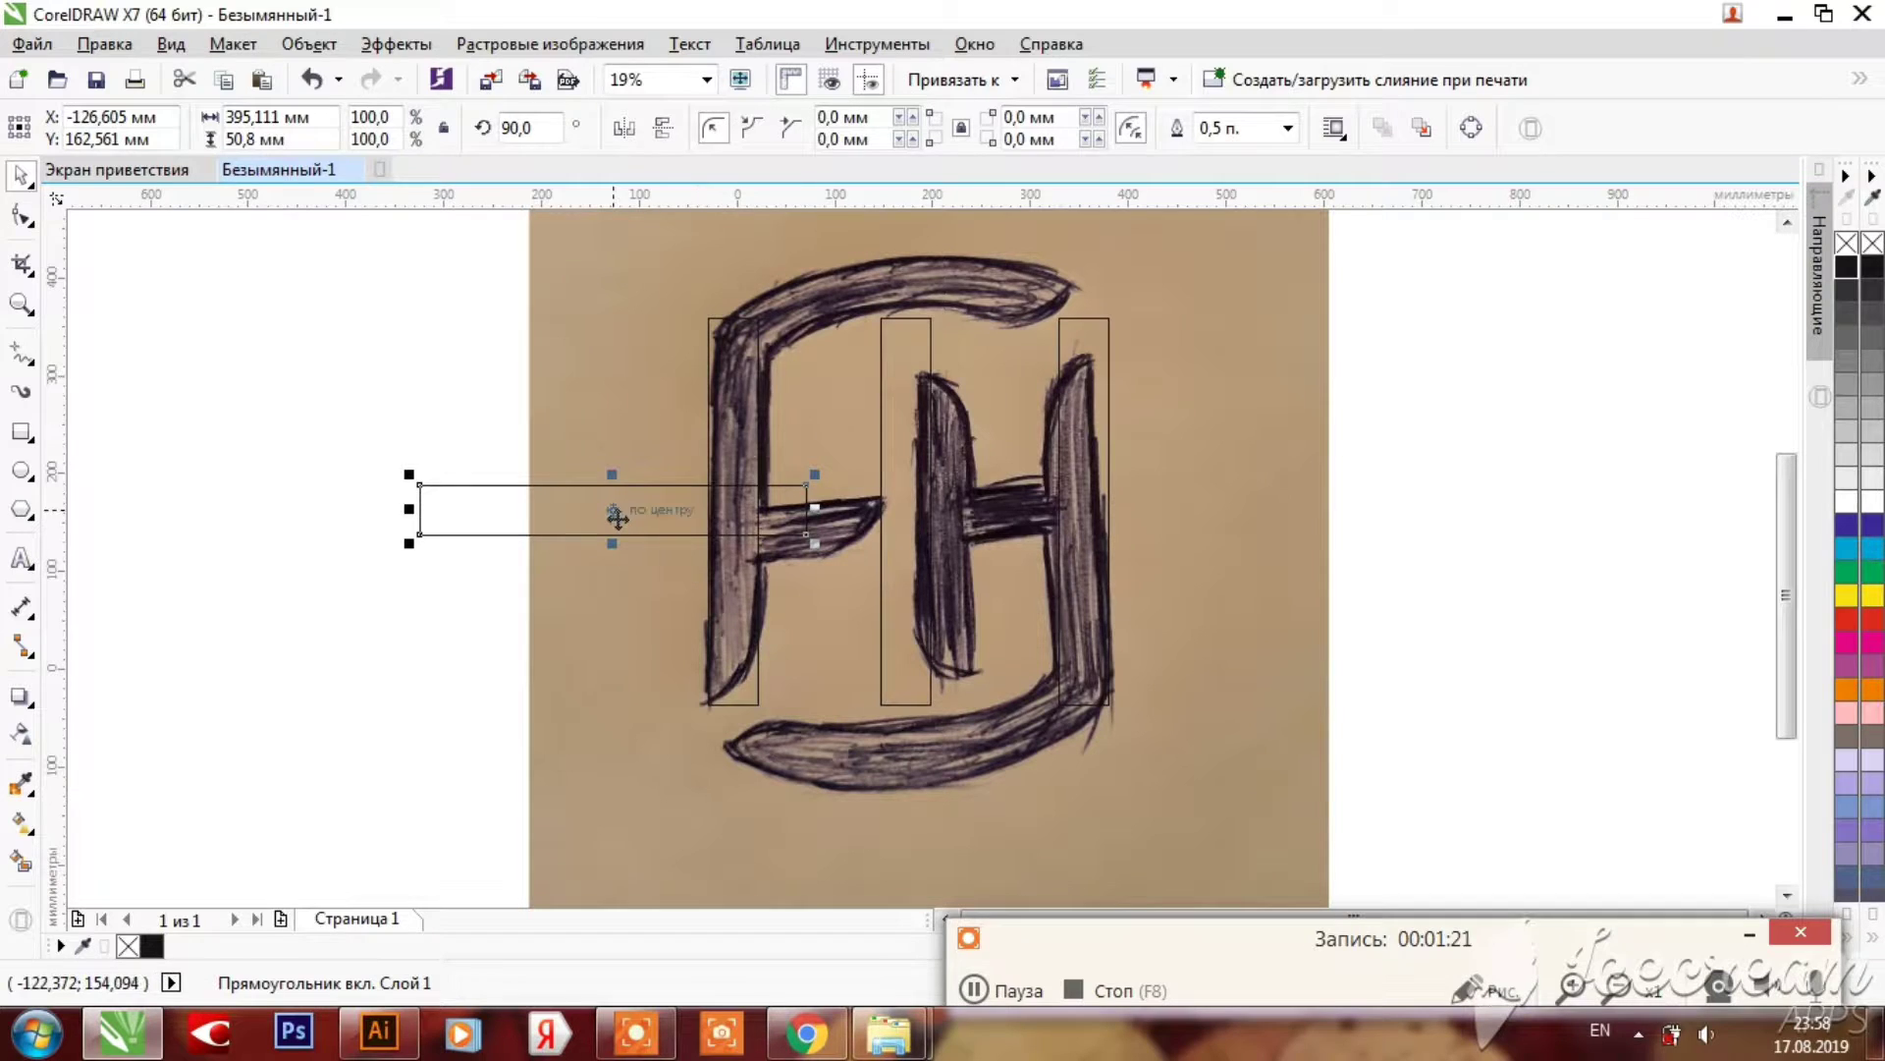
mouse_move(613, 510)
mouse_down()
mouse_move(912, 513)
mouse_move(888, 512)
mouse_move(880, 455)
mouse_move(900, 466)
mouse_up()
Step: Resize horizontal bars to cover the F's short crossbar and span the H crossbar
scroll(843, 504, up, 2)
scroll(1103, 560, down, 2)
scroll(1104, 560, up, 2)
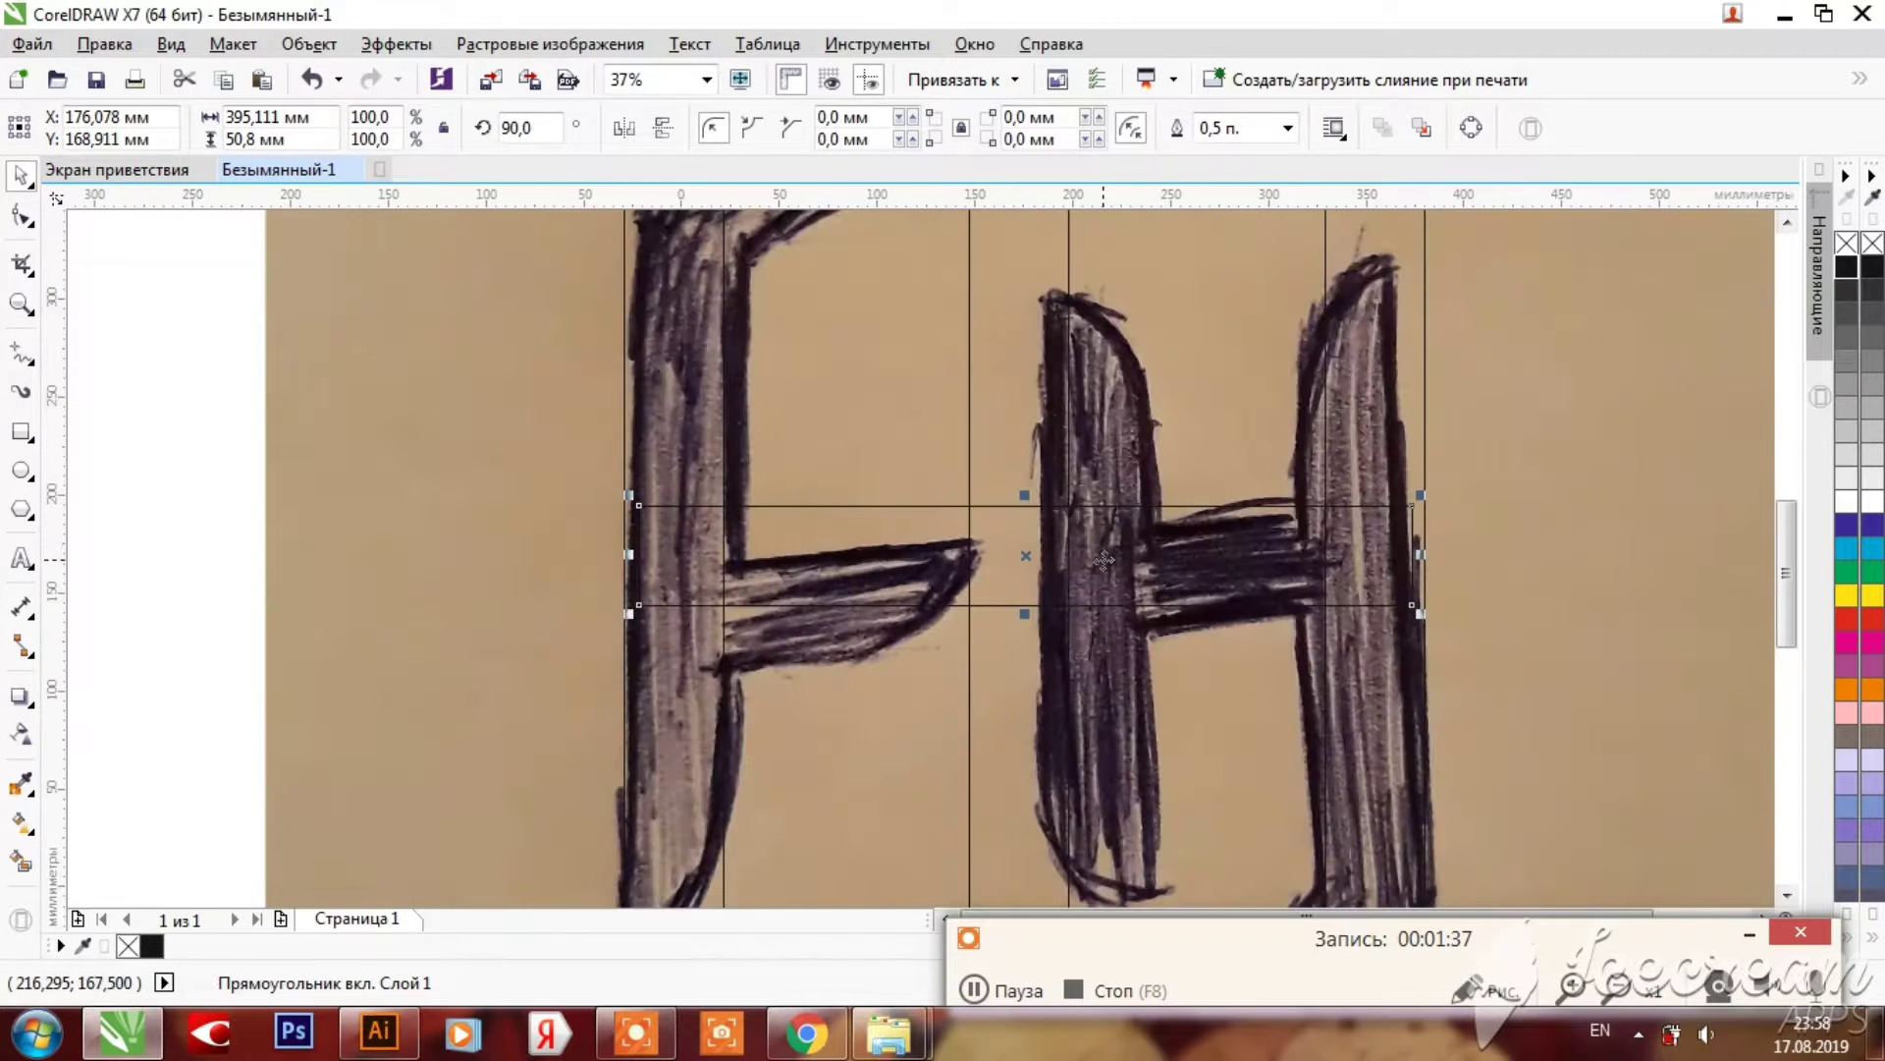
scroll(1097, 561, down, 2)
scroll(960, 551, up, 2)
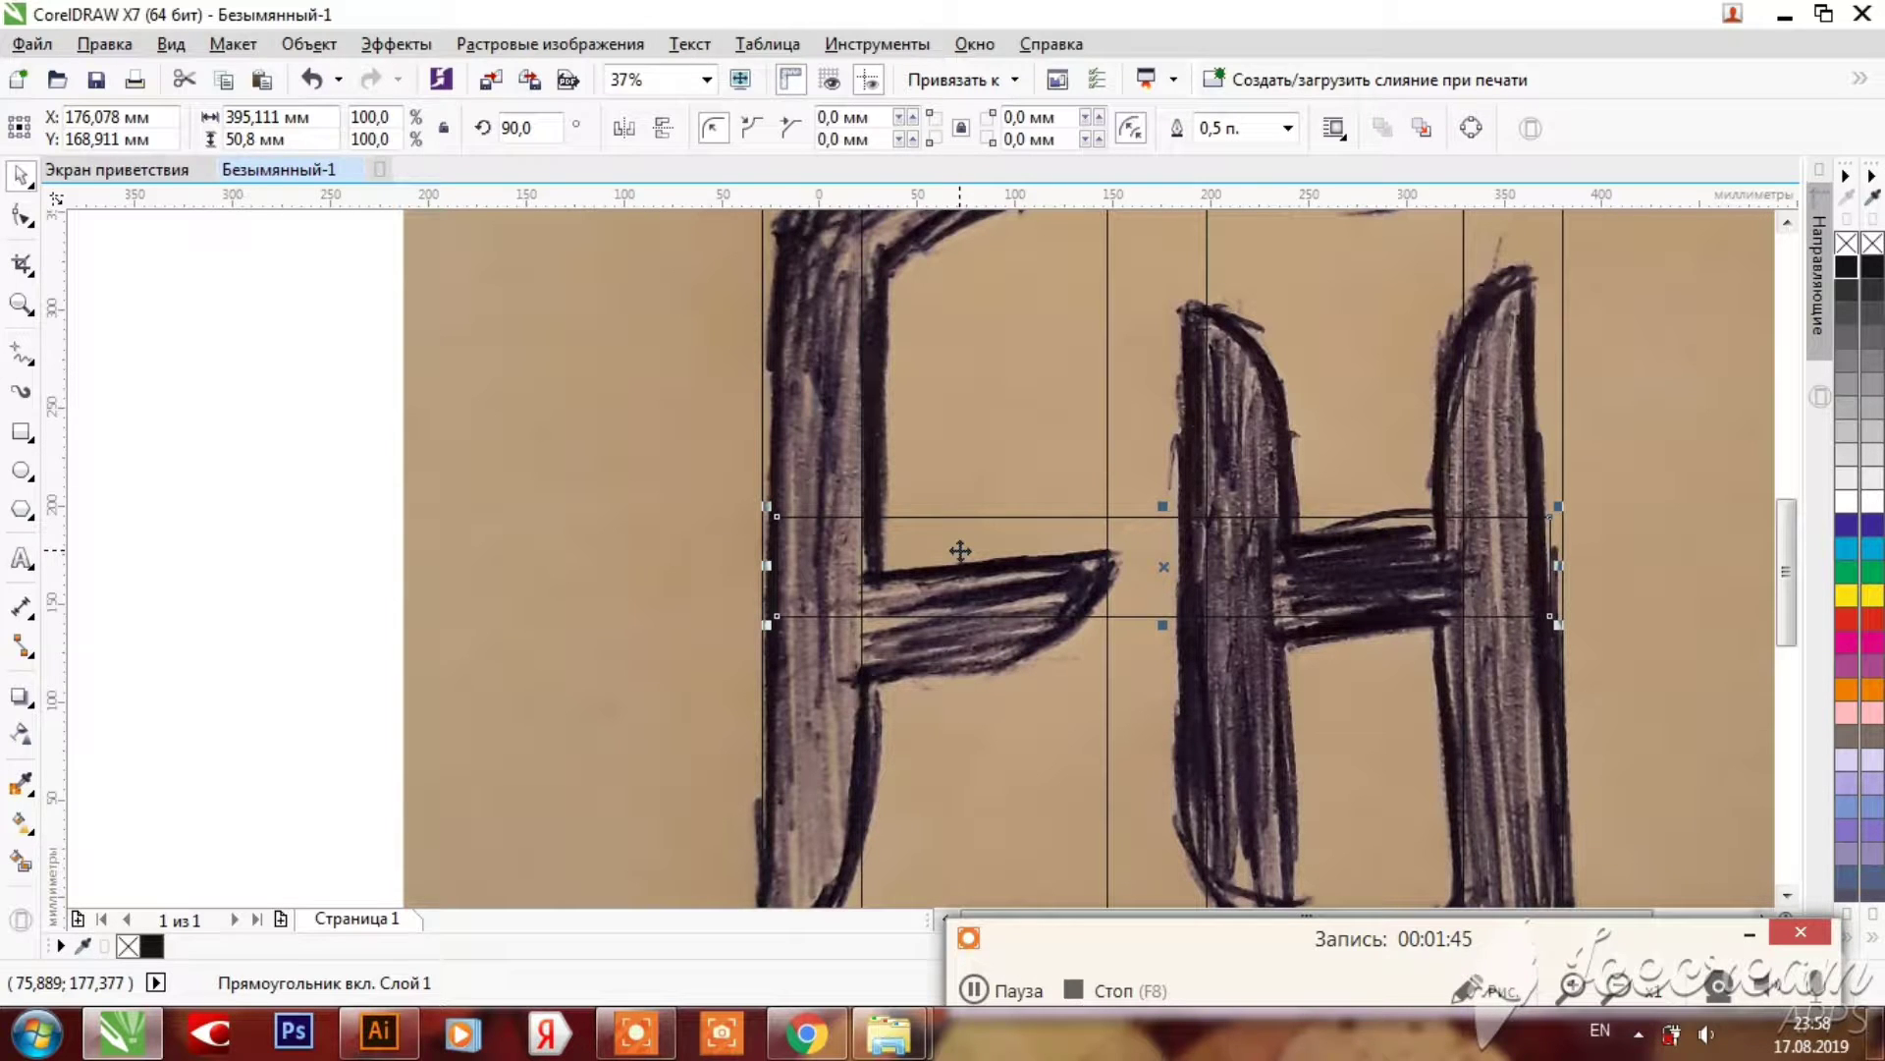
shift+click(816, 366)
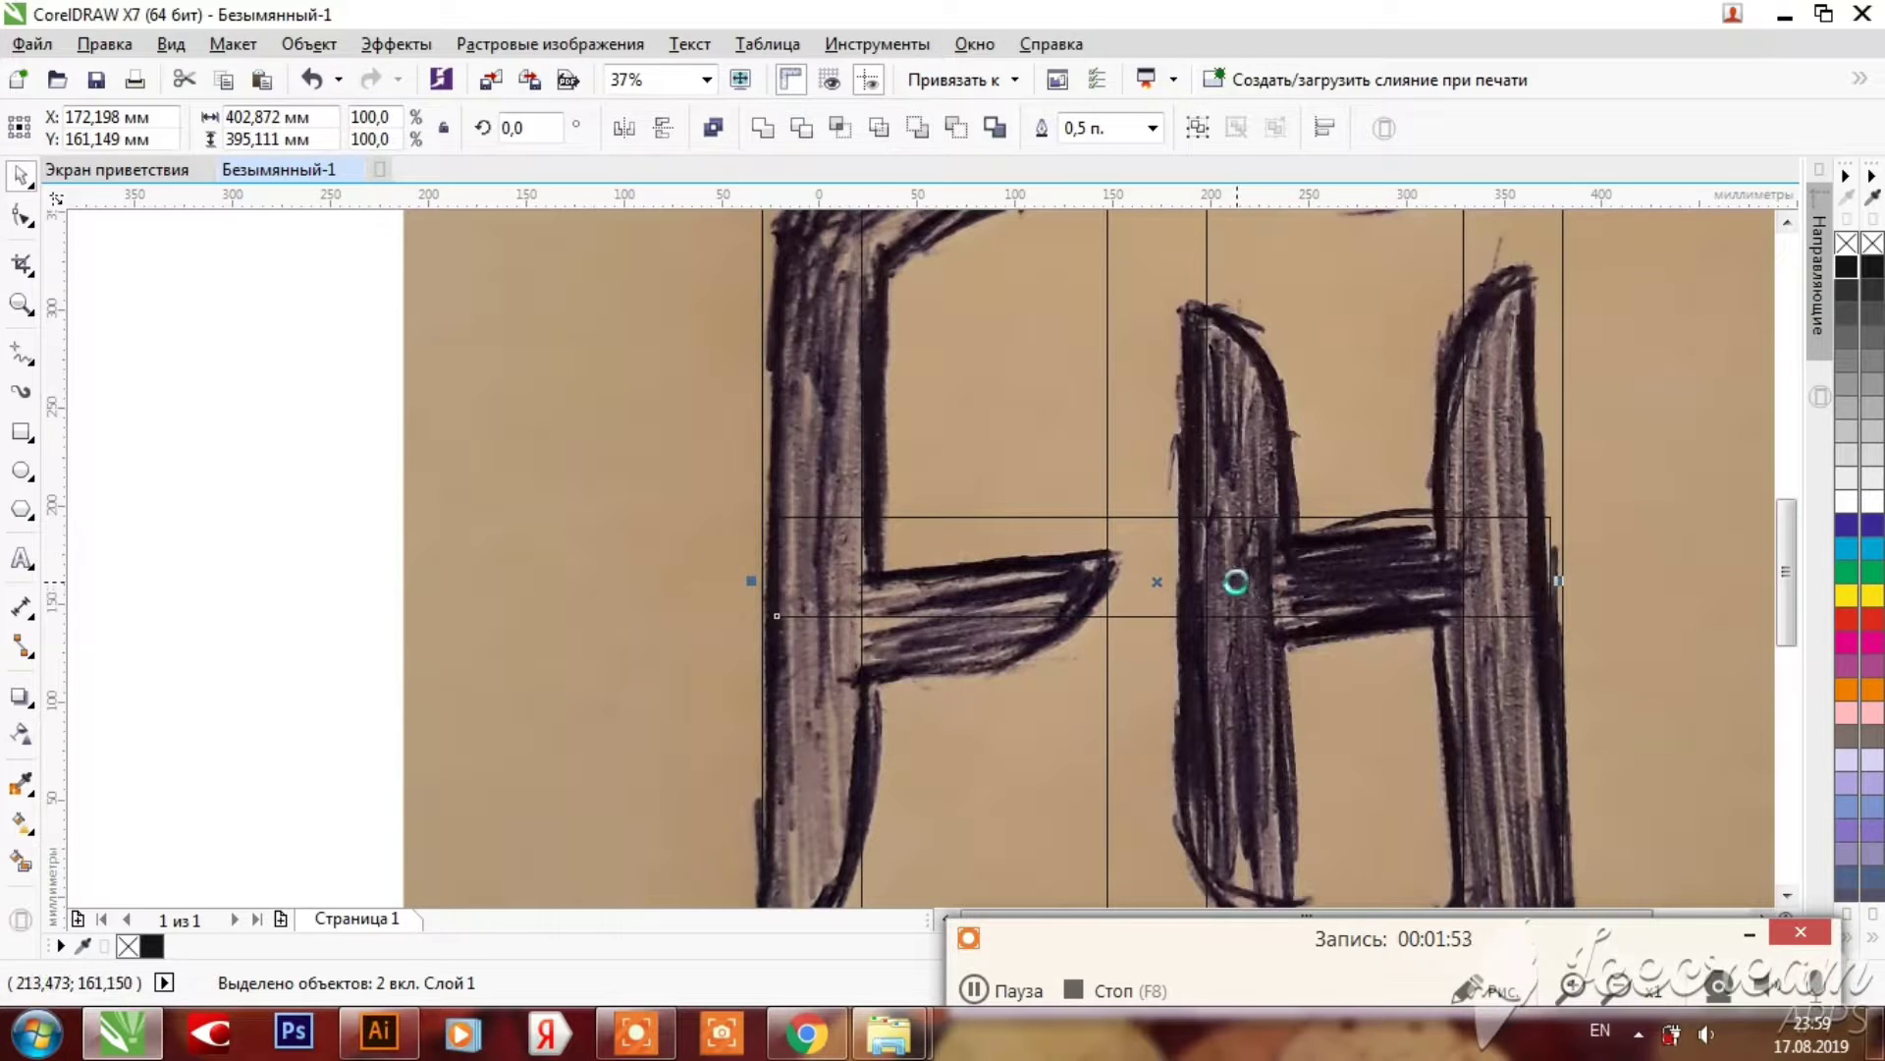
drag(1560, 578, 1113, 617)
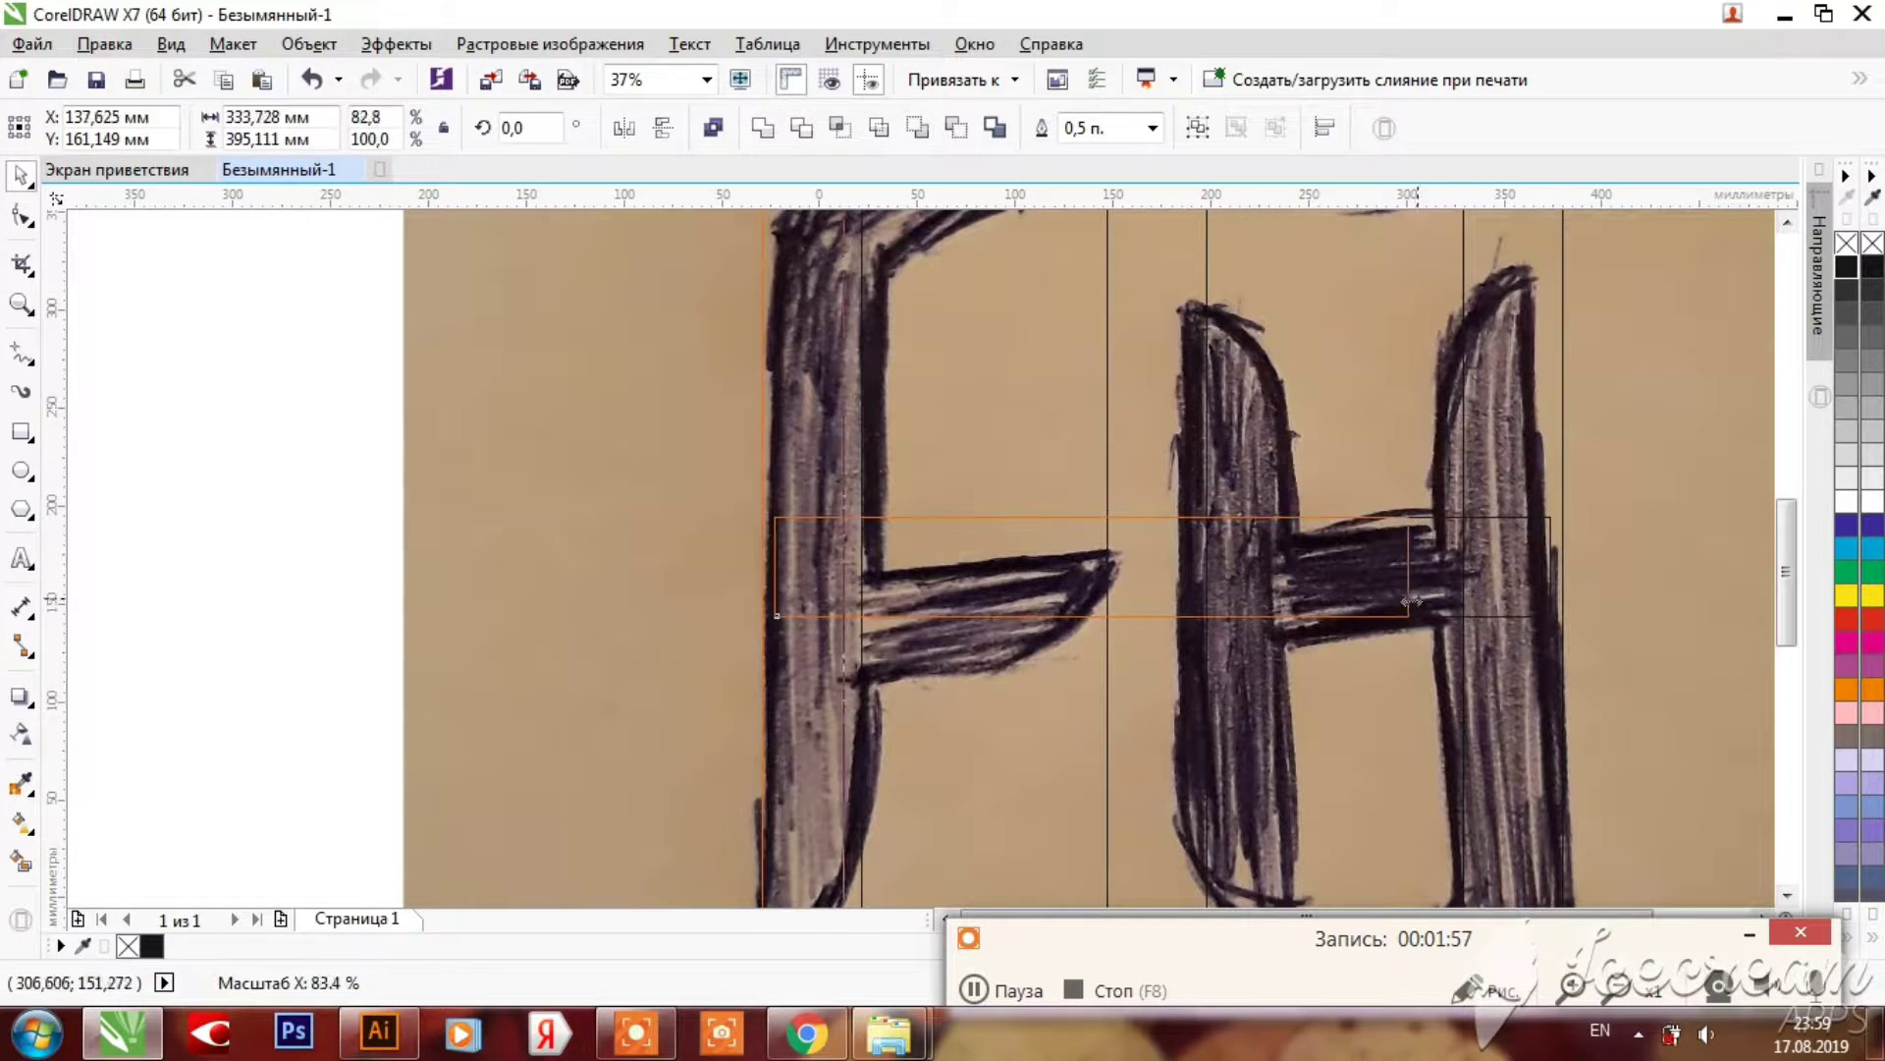
key(ctrl+z)
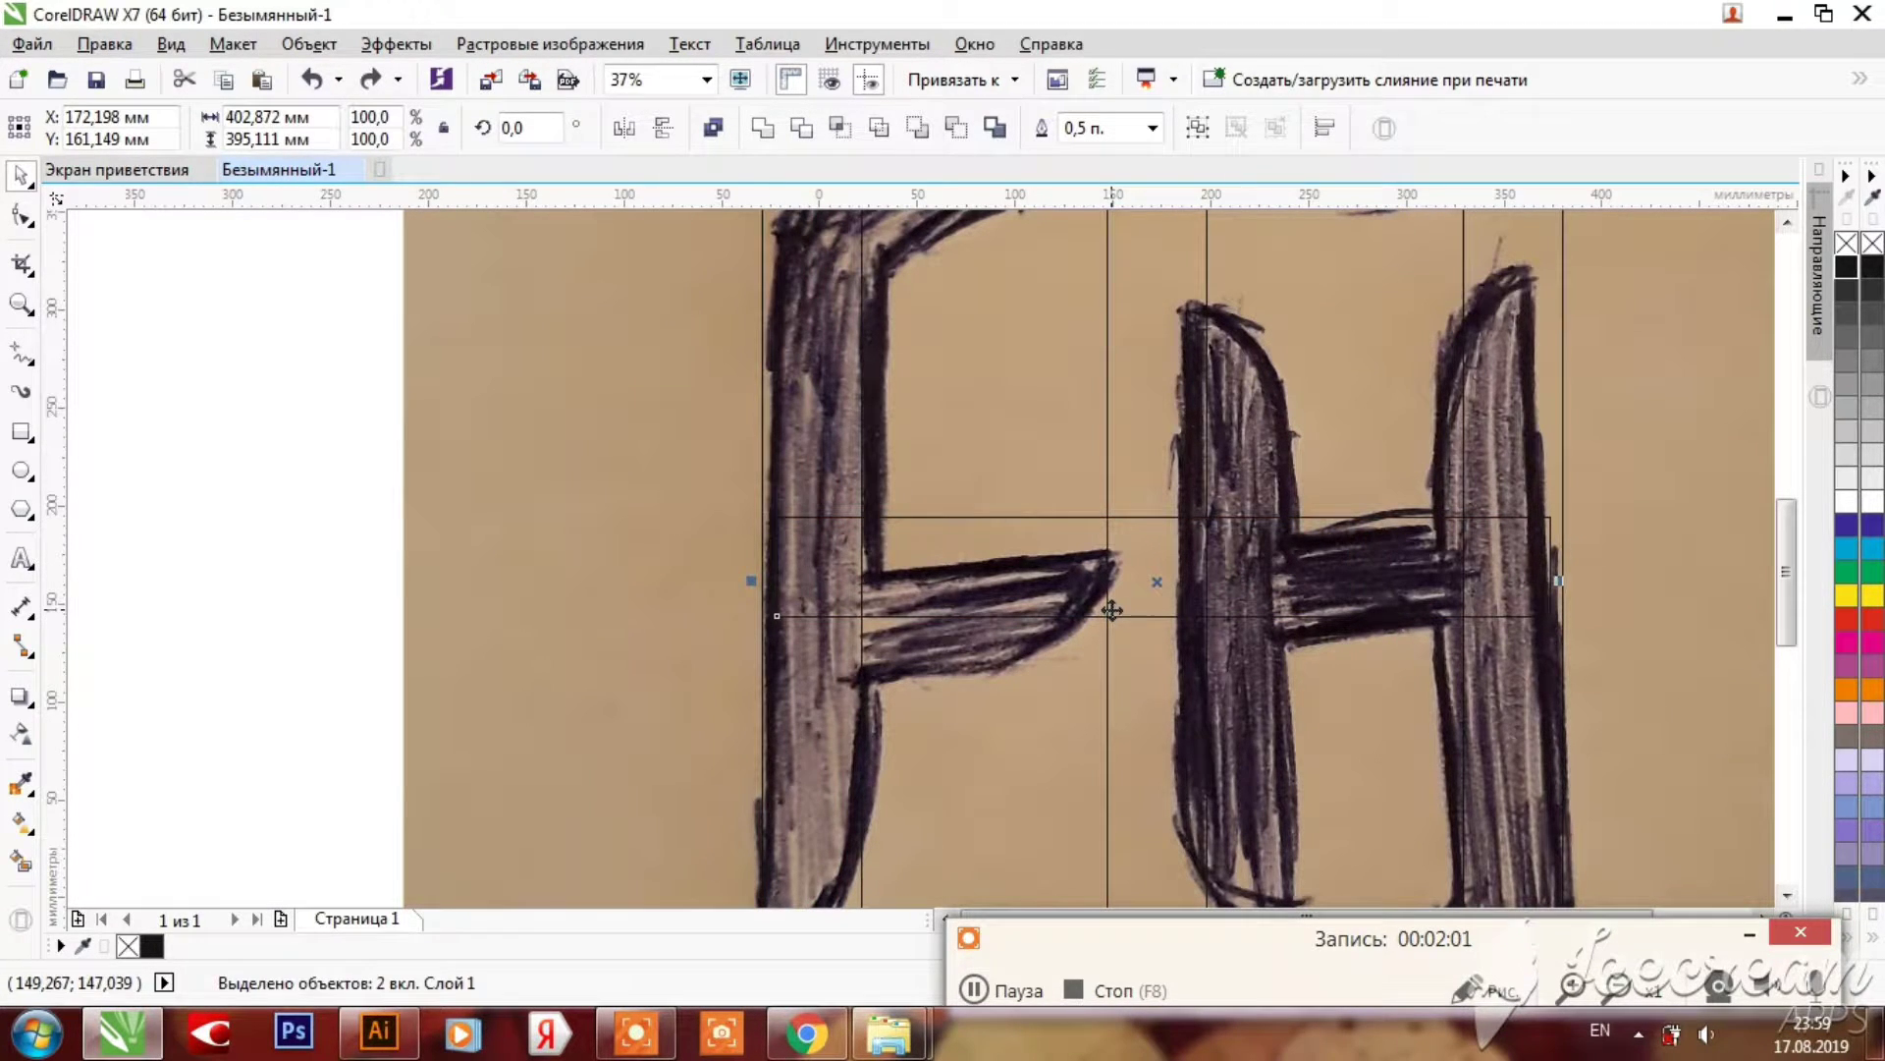
click(393, 639)
click(1118, 520)
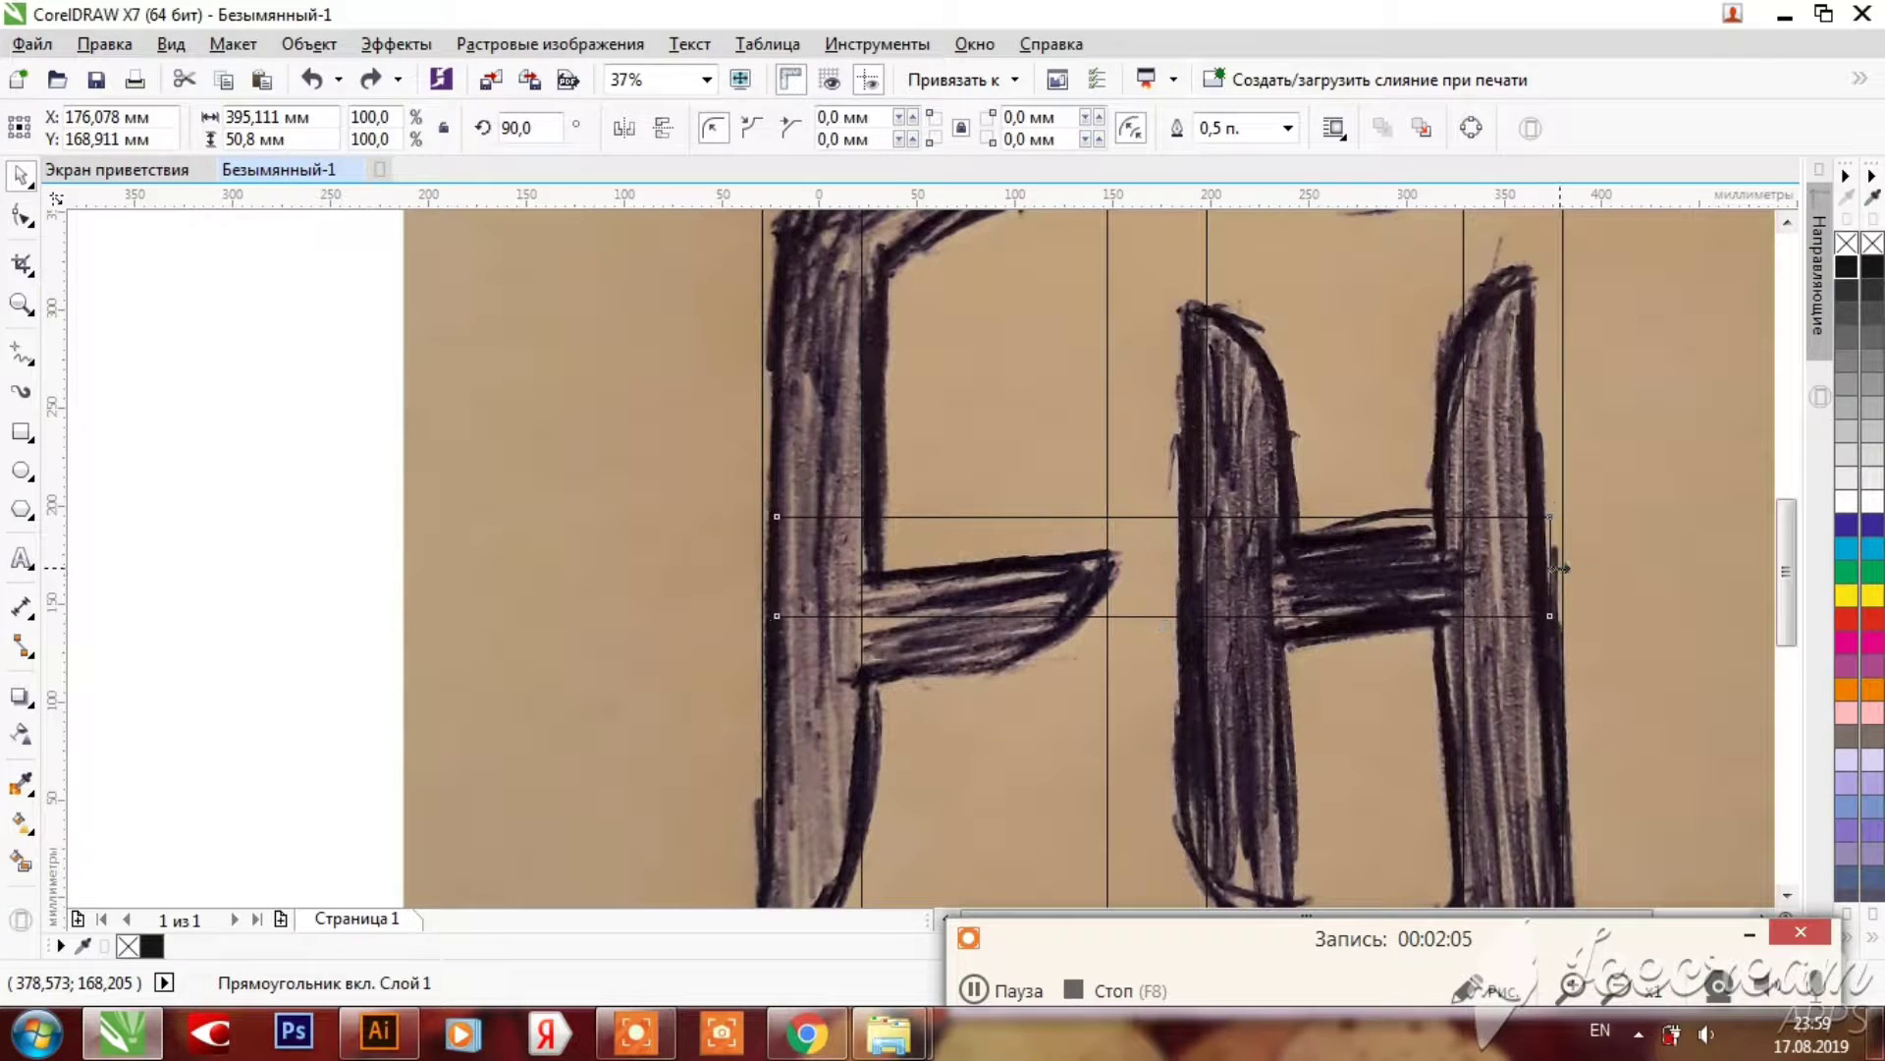
drag(1560, 568, 1077, 567)
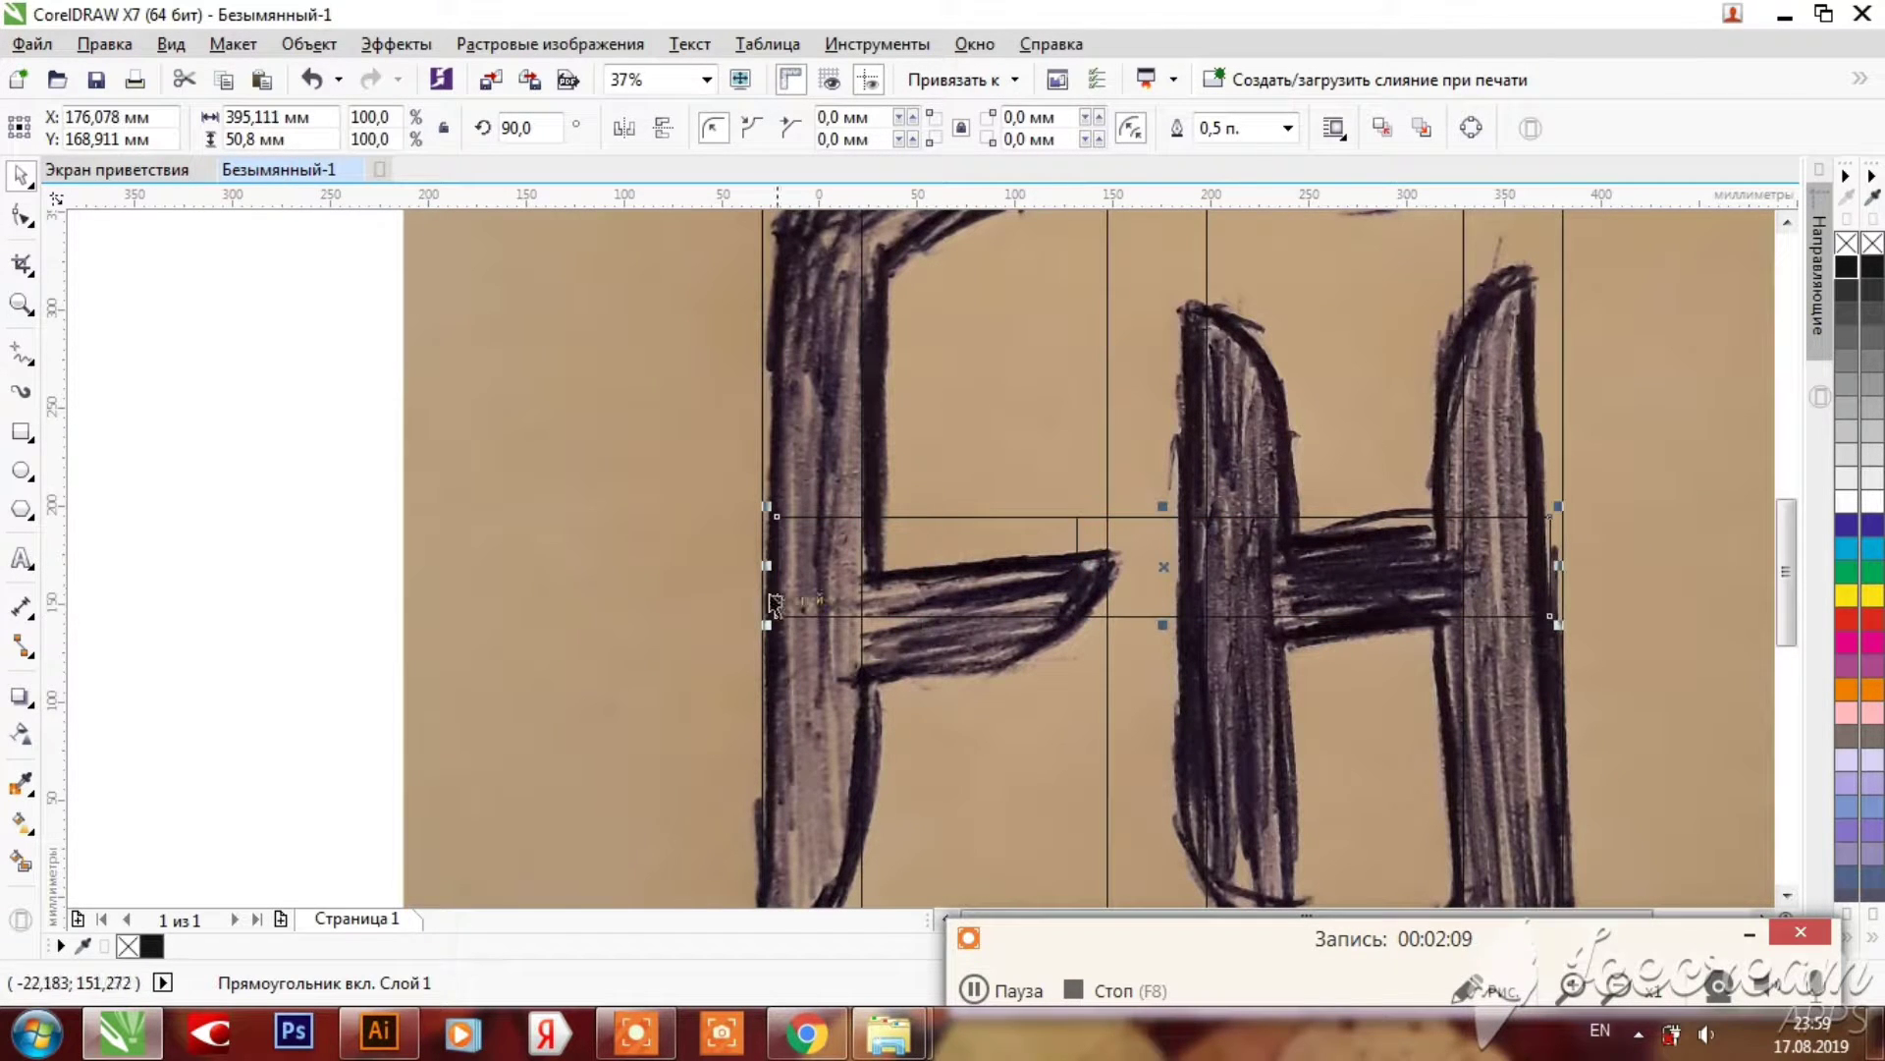
drag(767, 566, 1151, 550)
Step: Weld the H crossbar to its stem and the F crossbar to its stem
shift+click(1493, 477)
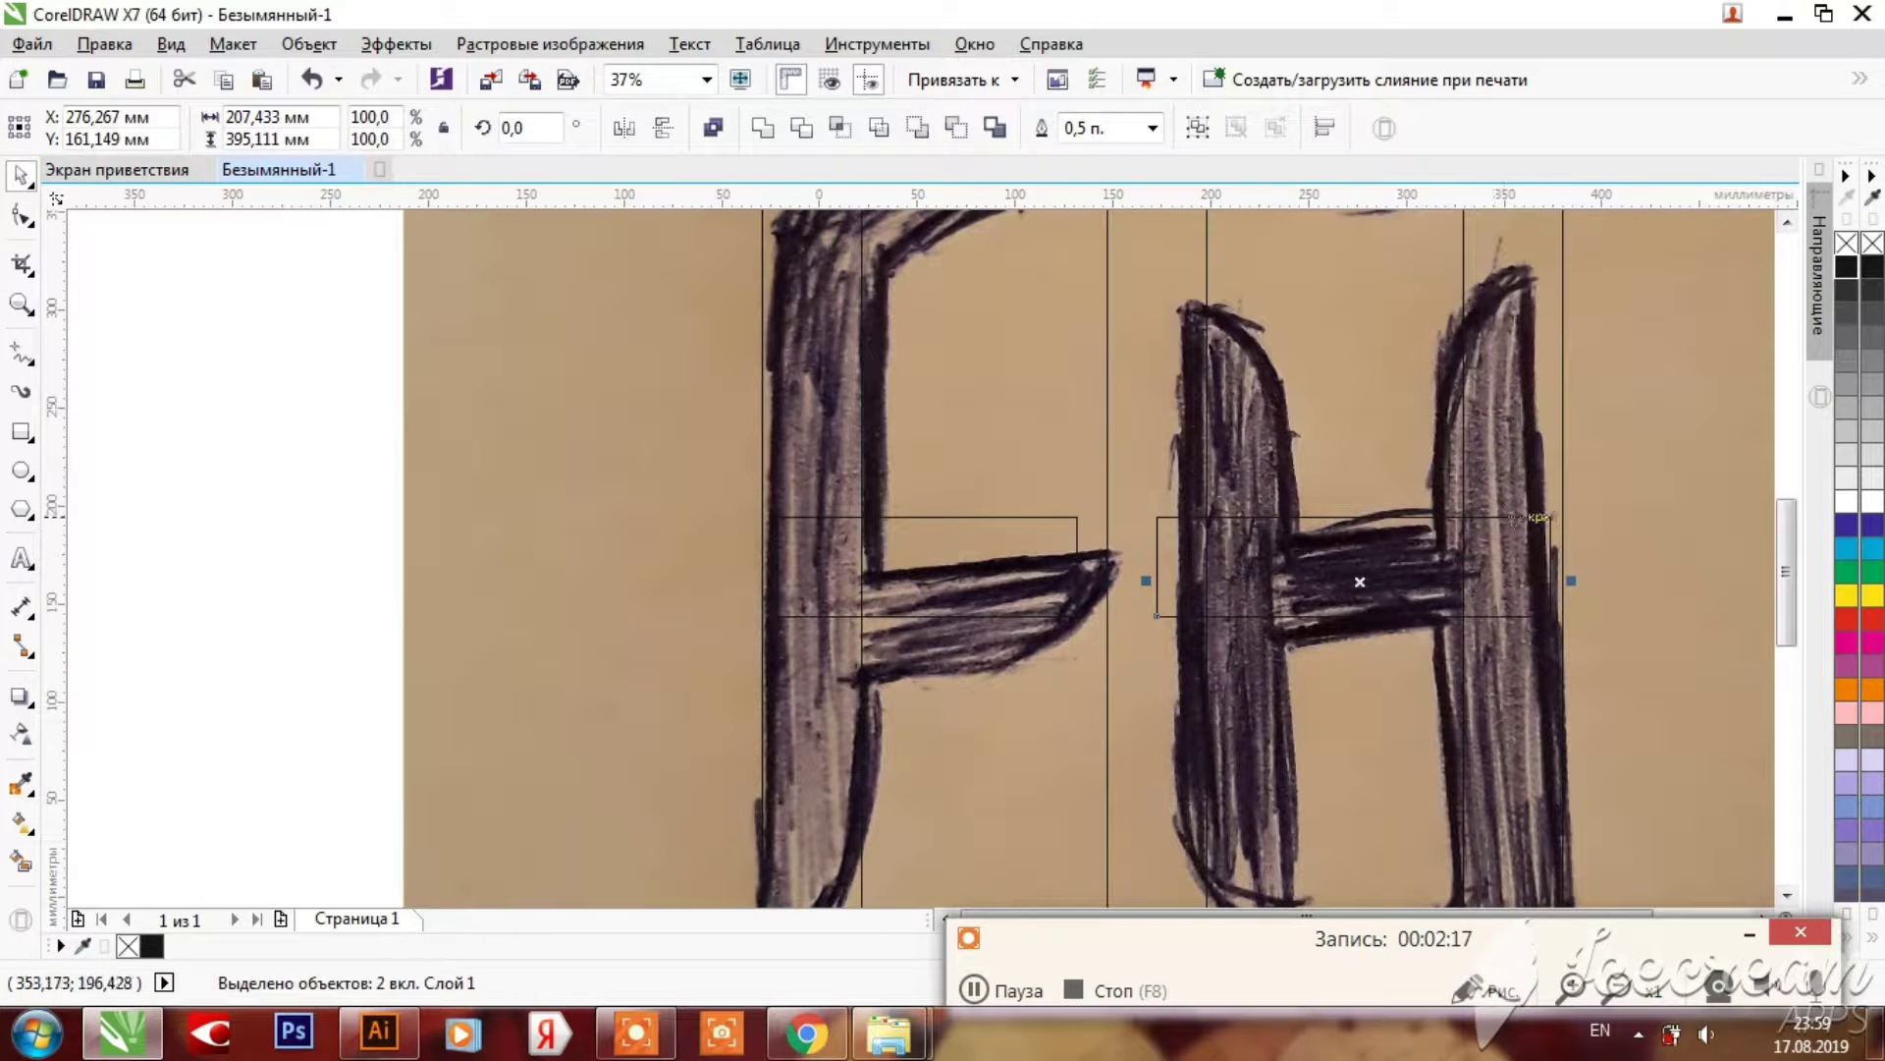
click(763, 136)
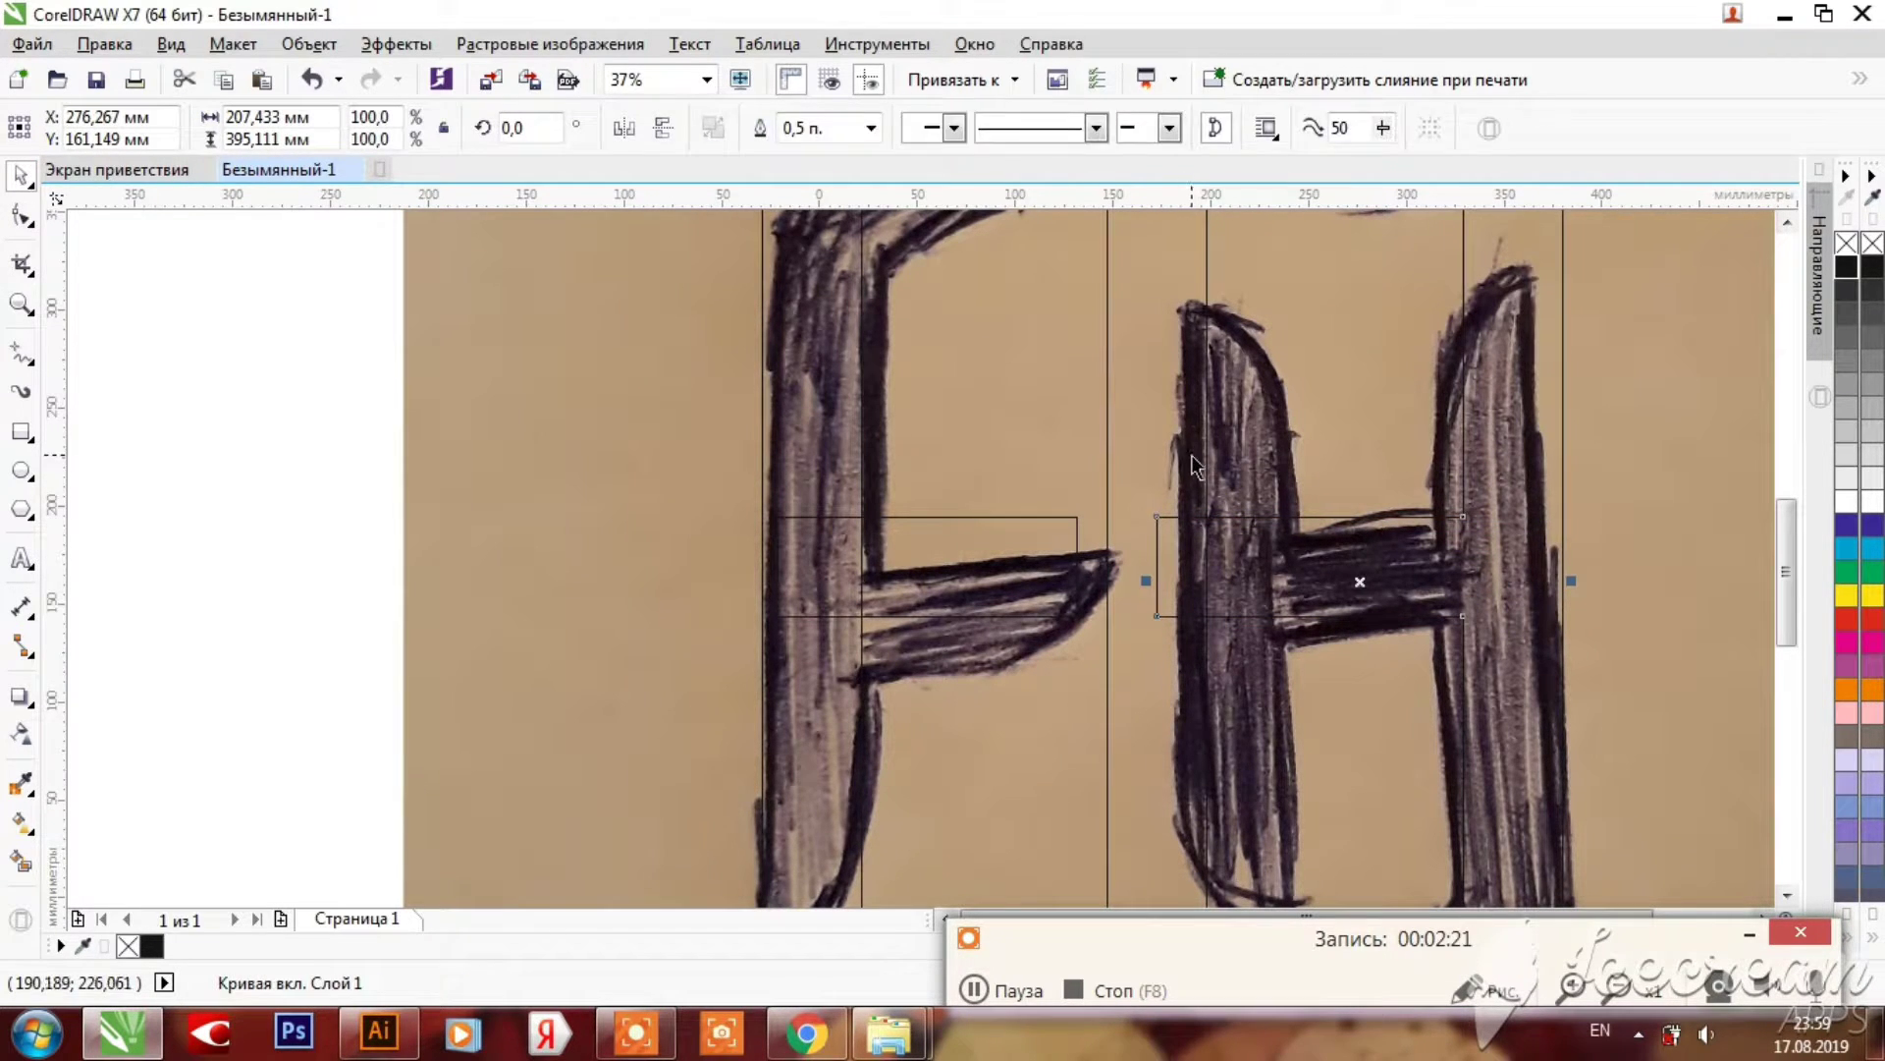
click(957, 574)
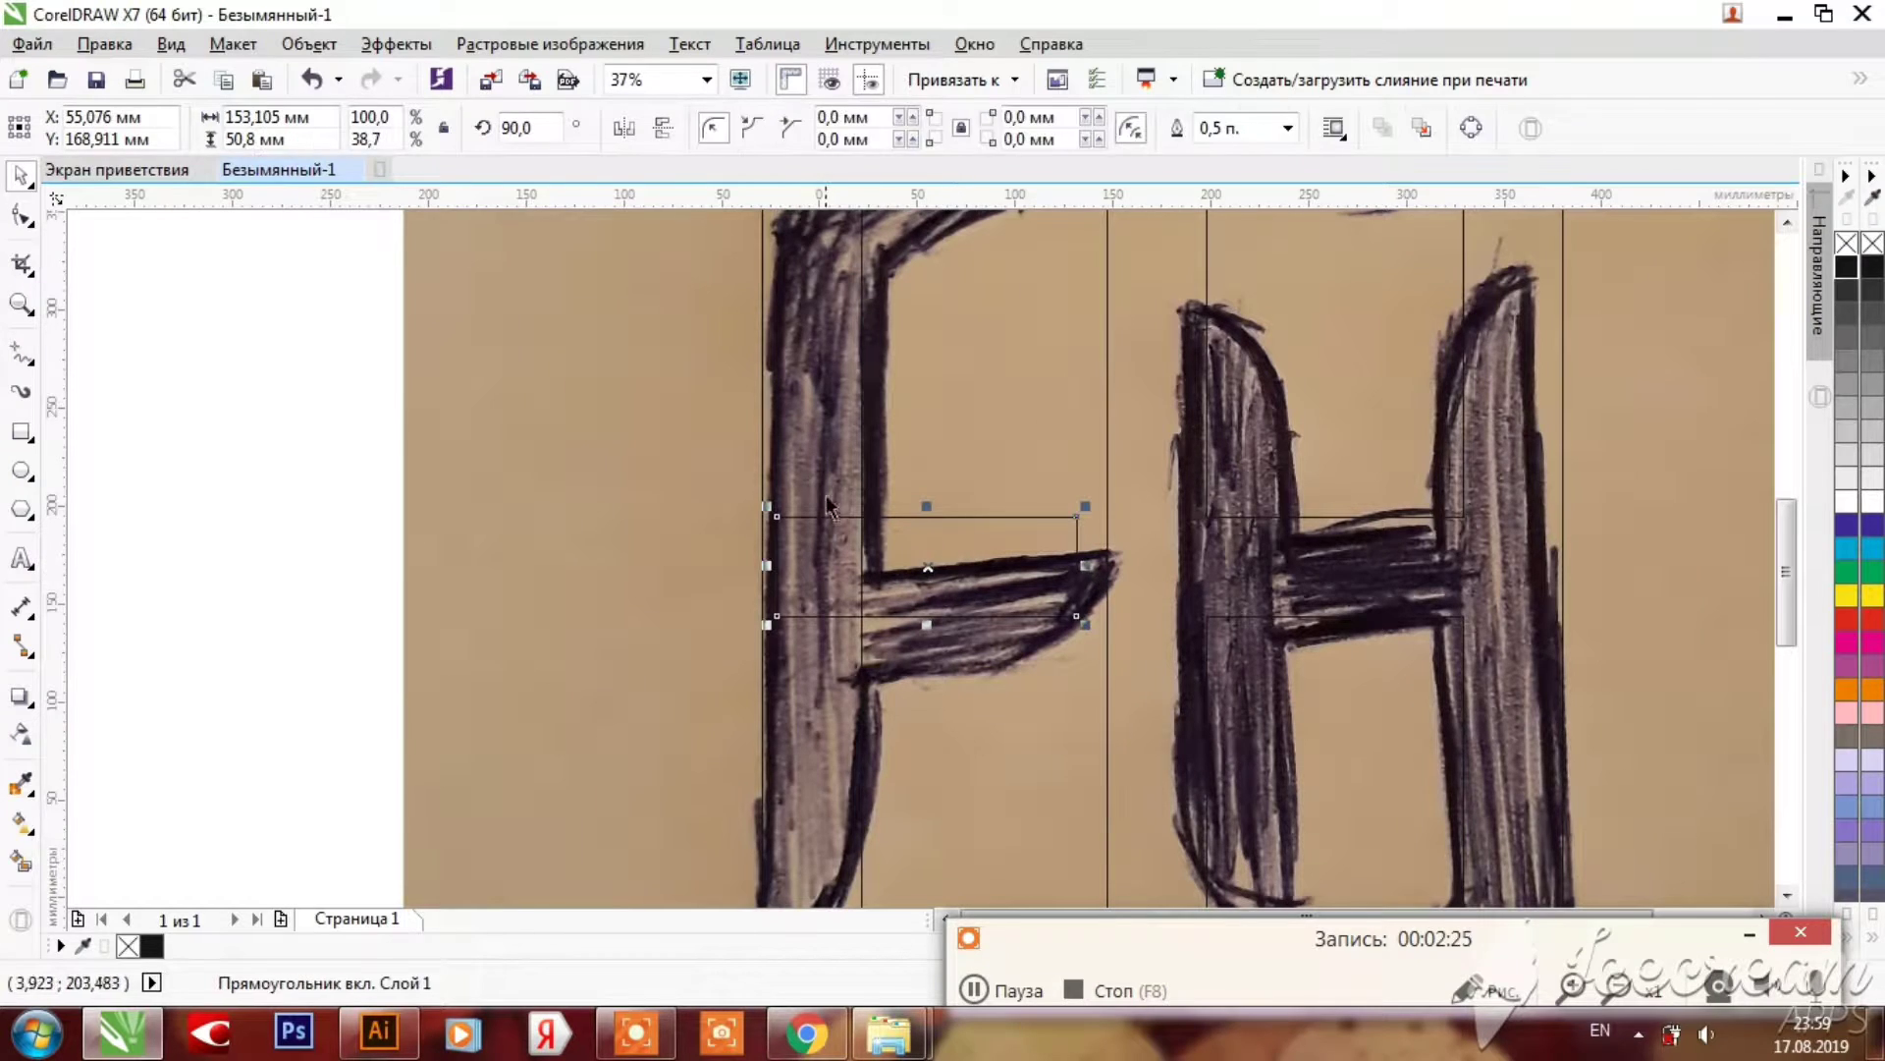
shift+click(820, 466)
click(763, 135)
scroll(1170, 662, down, 2)
scroll(1171, 662, up, 2)
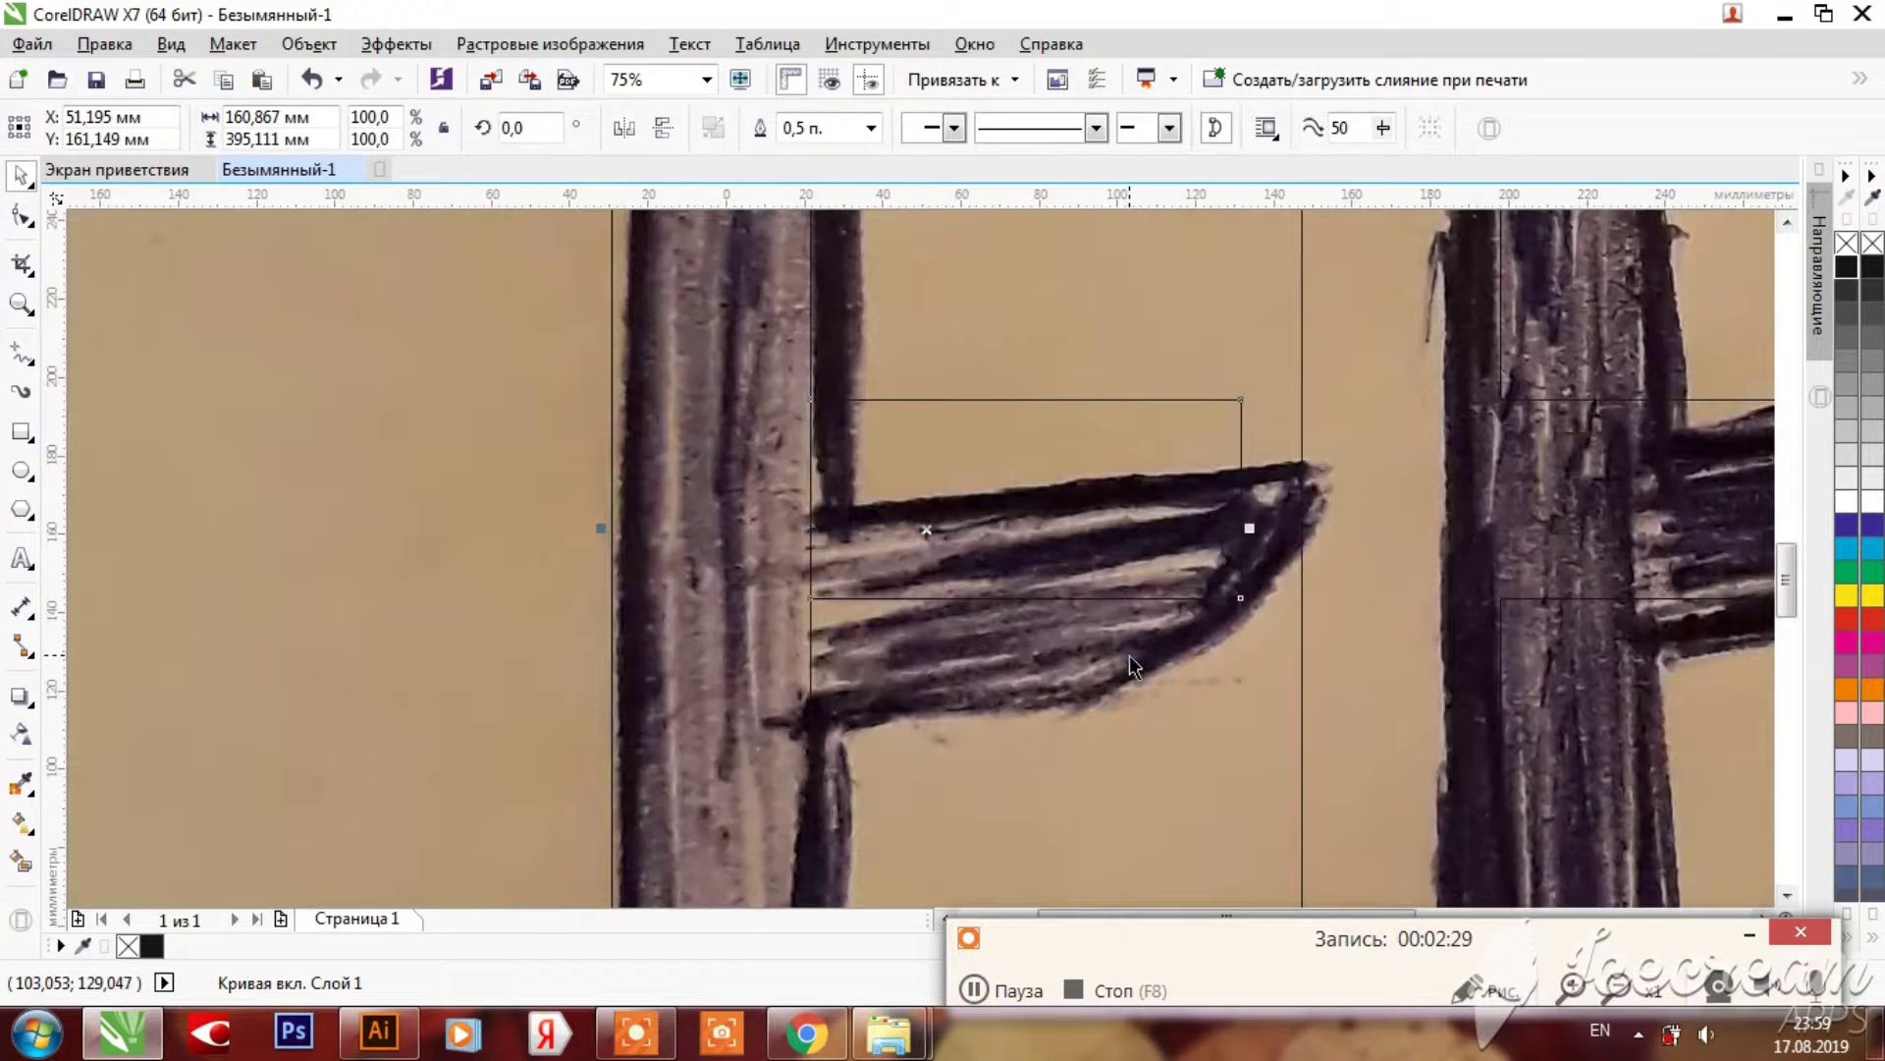
scroll(840, 447, up, 2)
scroll(923, 555, down, 4)
Step: Fill all the tracing rectangles solid black
scroll(805, 531, up, 2)
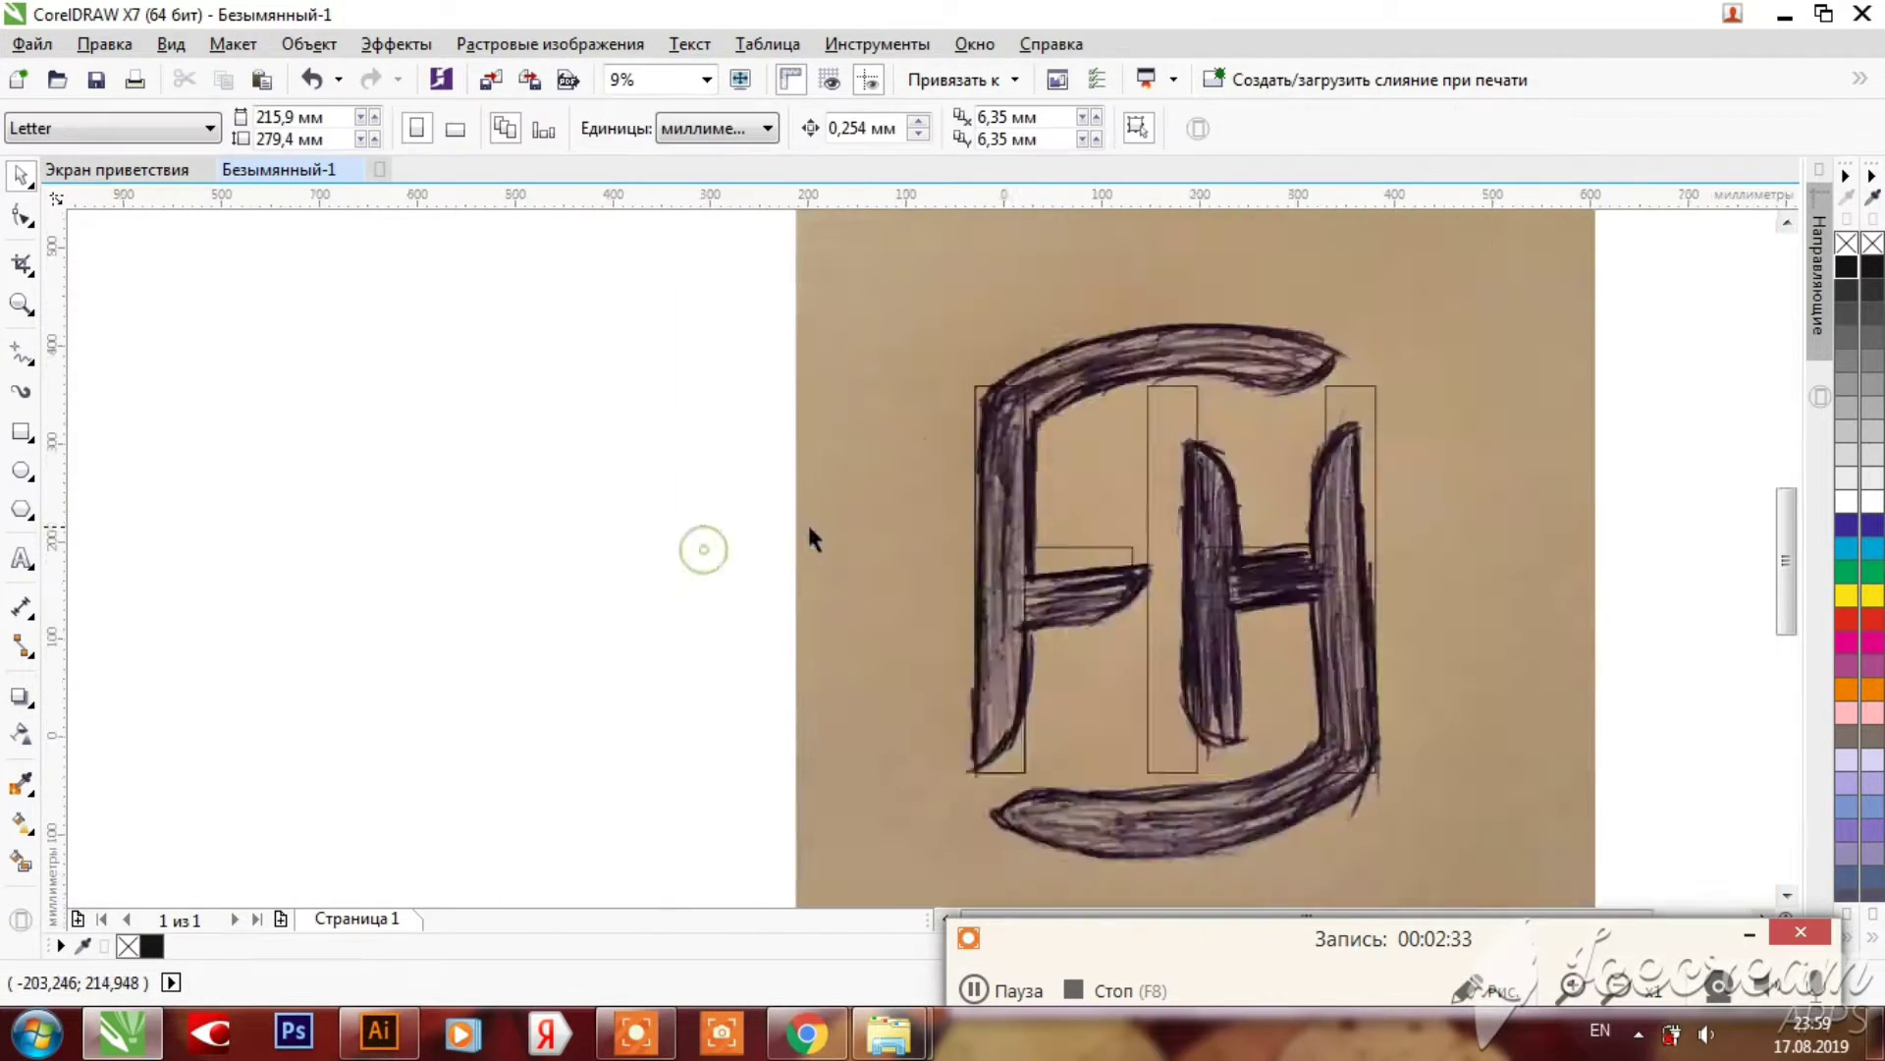
scroll(845, 545, up, 2)
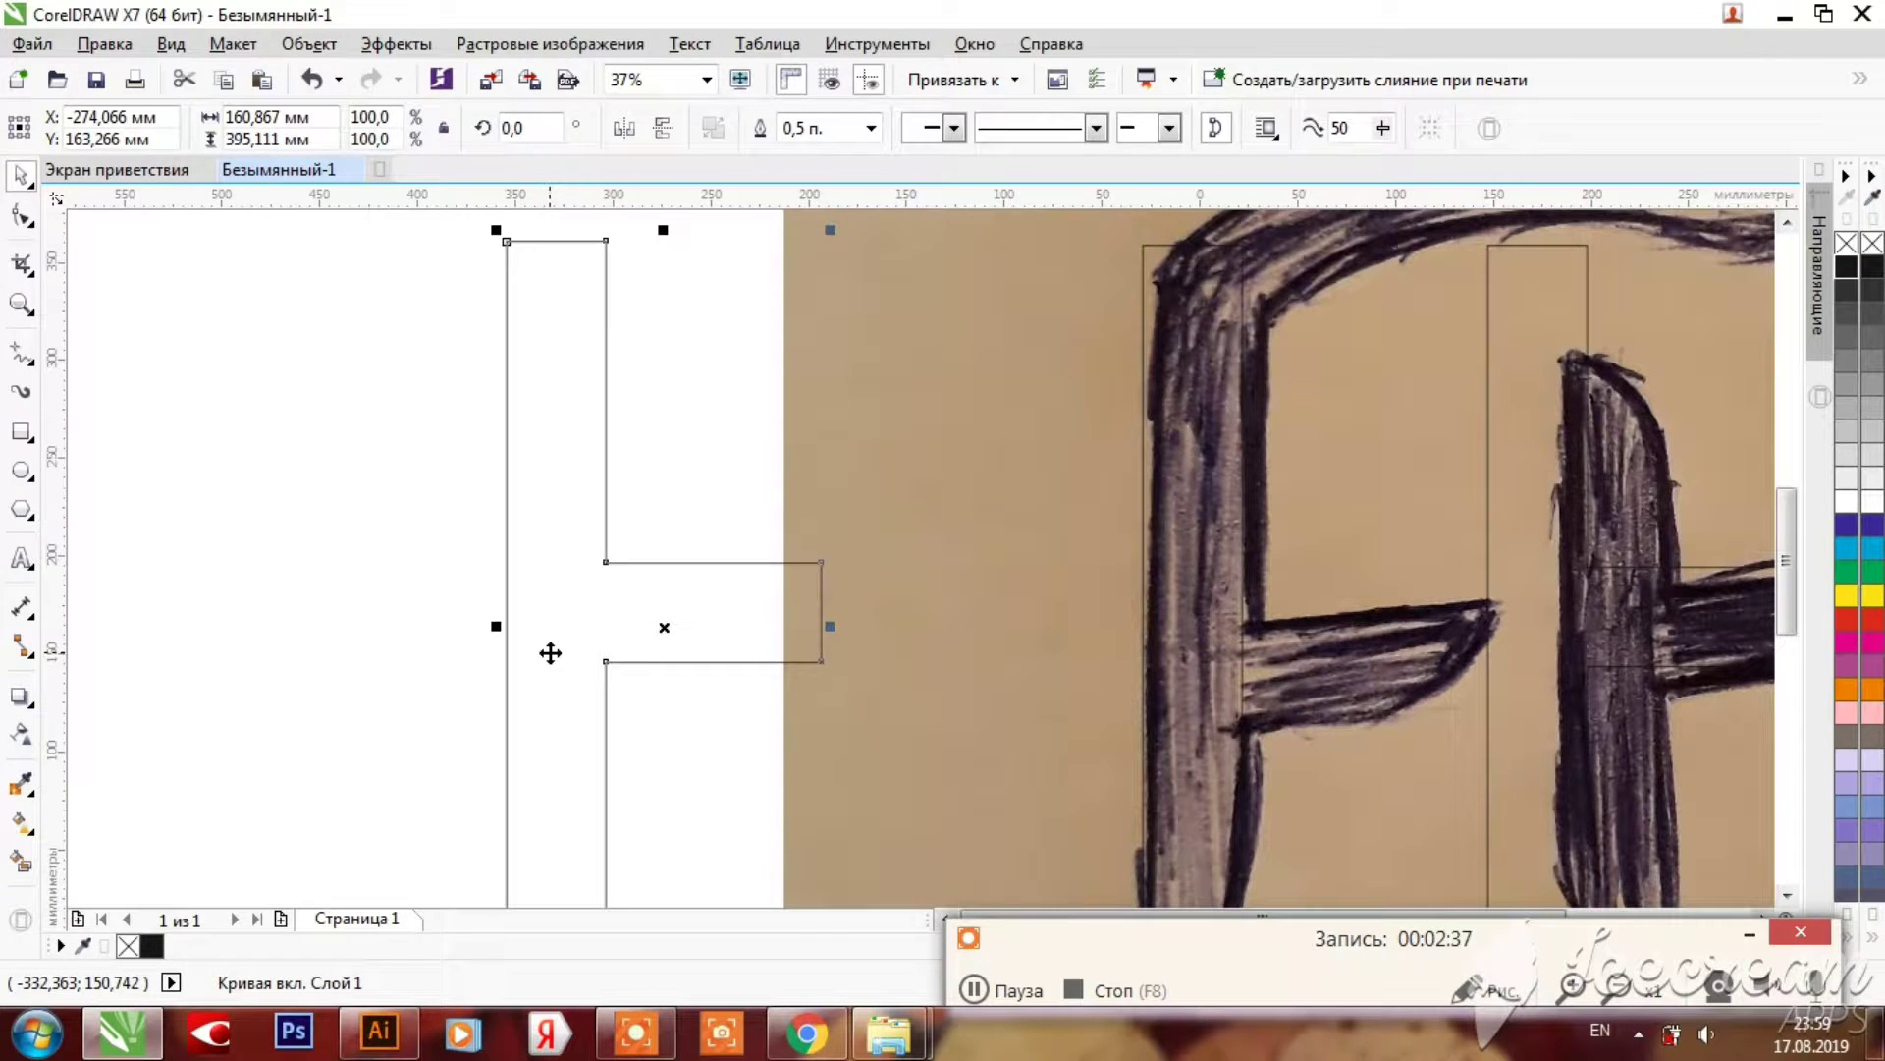
key(ctrl+z)
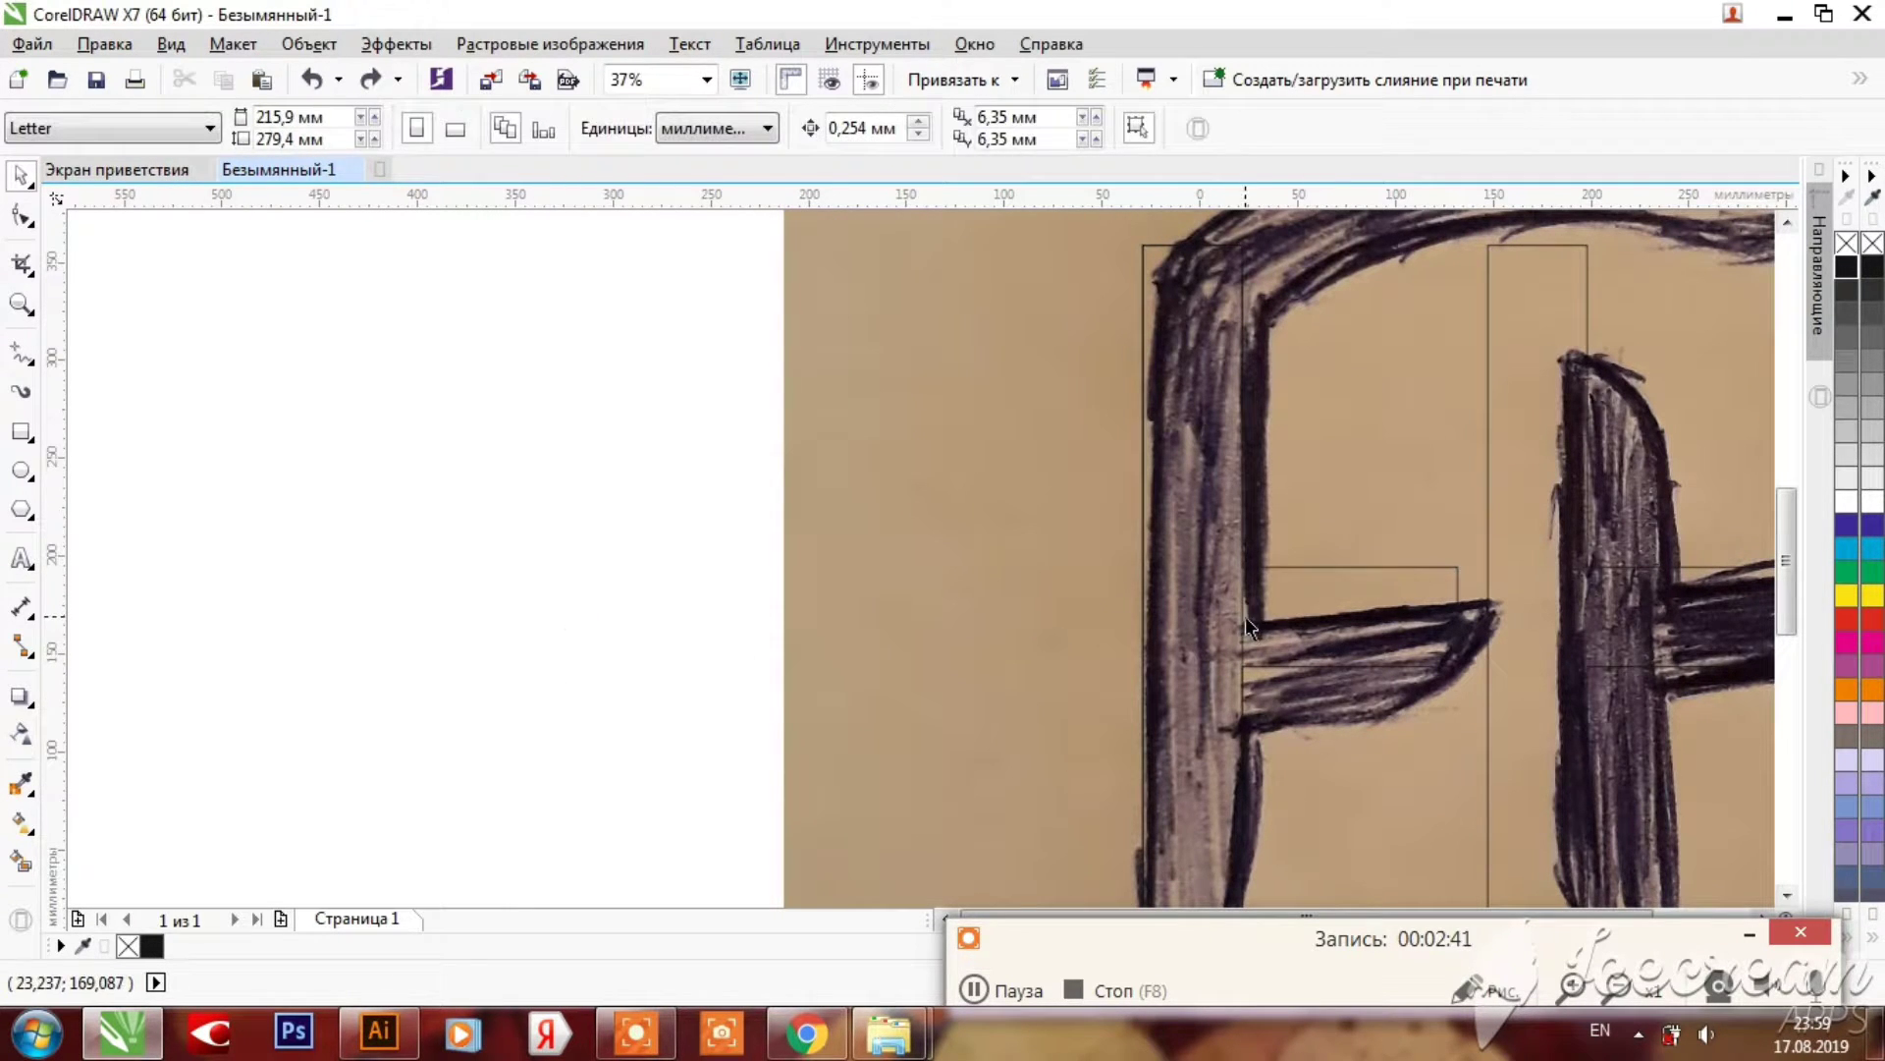
click(1246, 624)
scroll(1202, 591, down, 3)
drag(942, 470, 1540, 733)
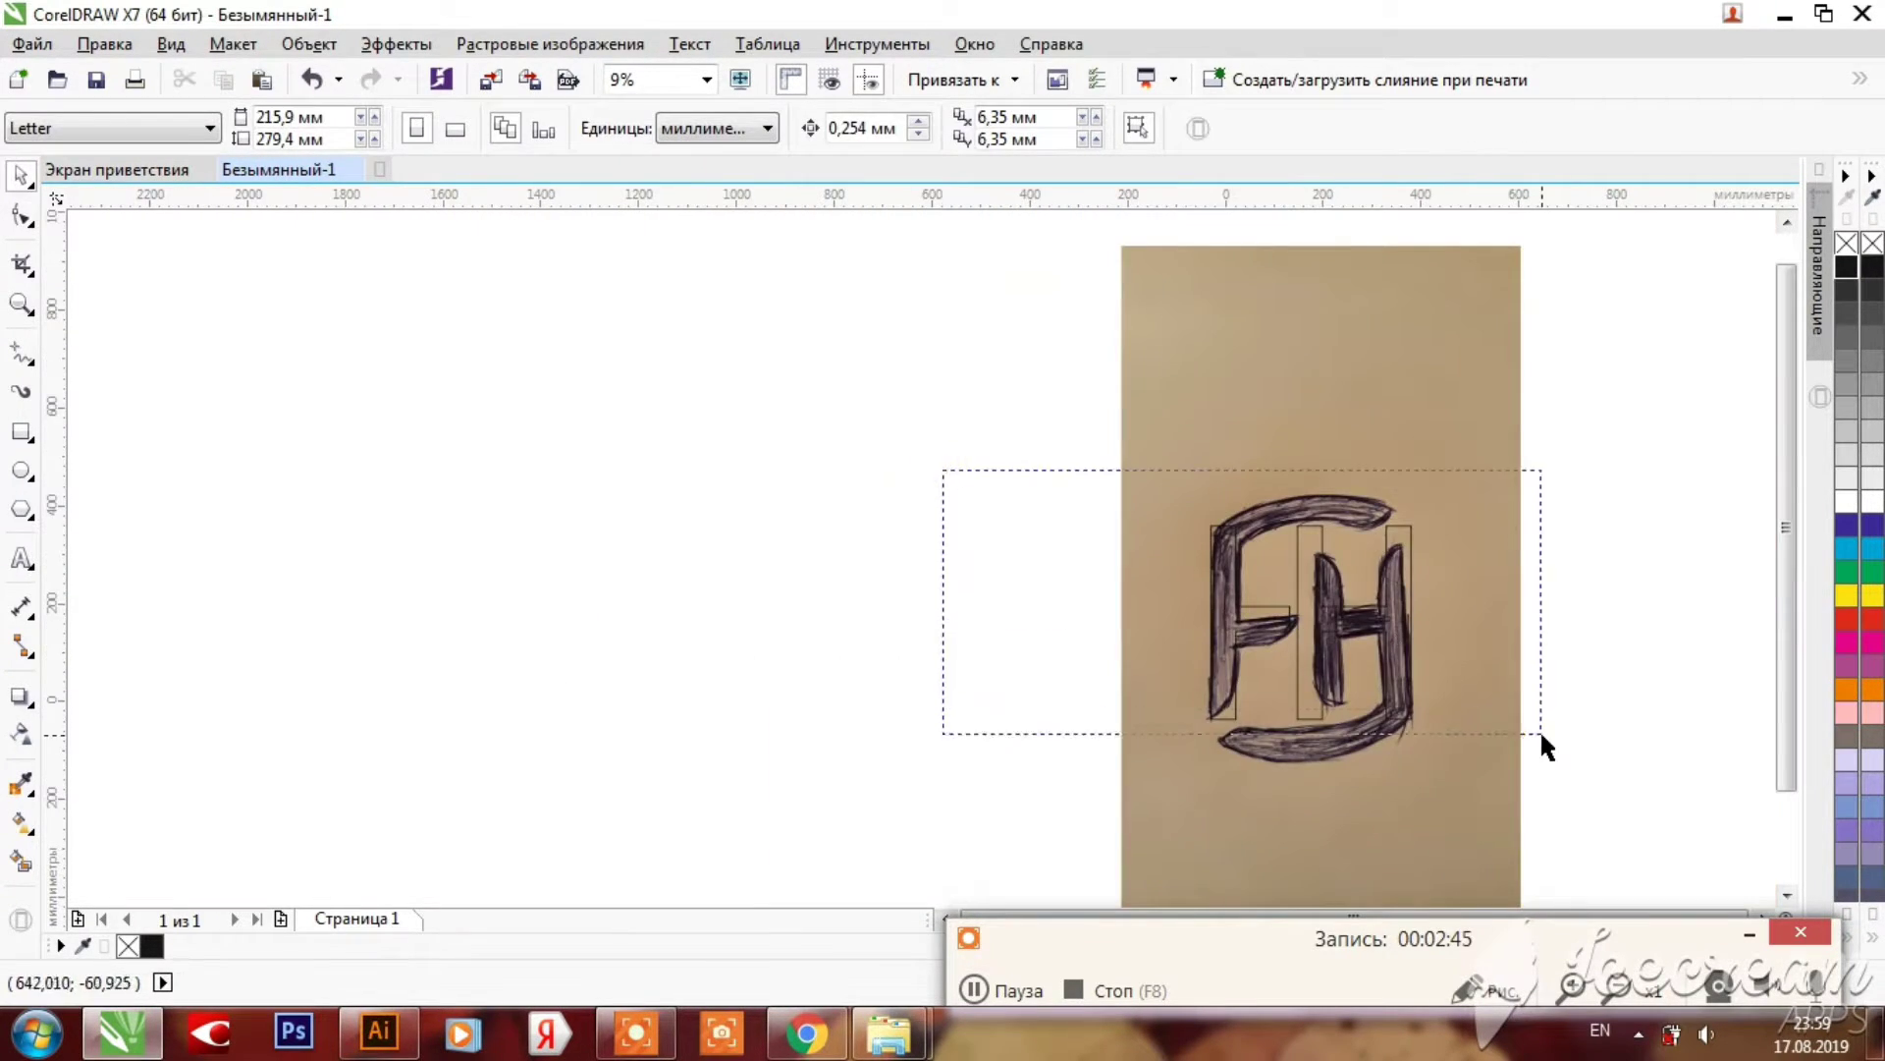
click(1847, 266)
click(1764, 586)
Step: Shorten the black bars vertically to about 86.9% by lowering their tops
scroll(1544, 644, up, 2)
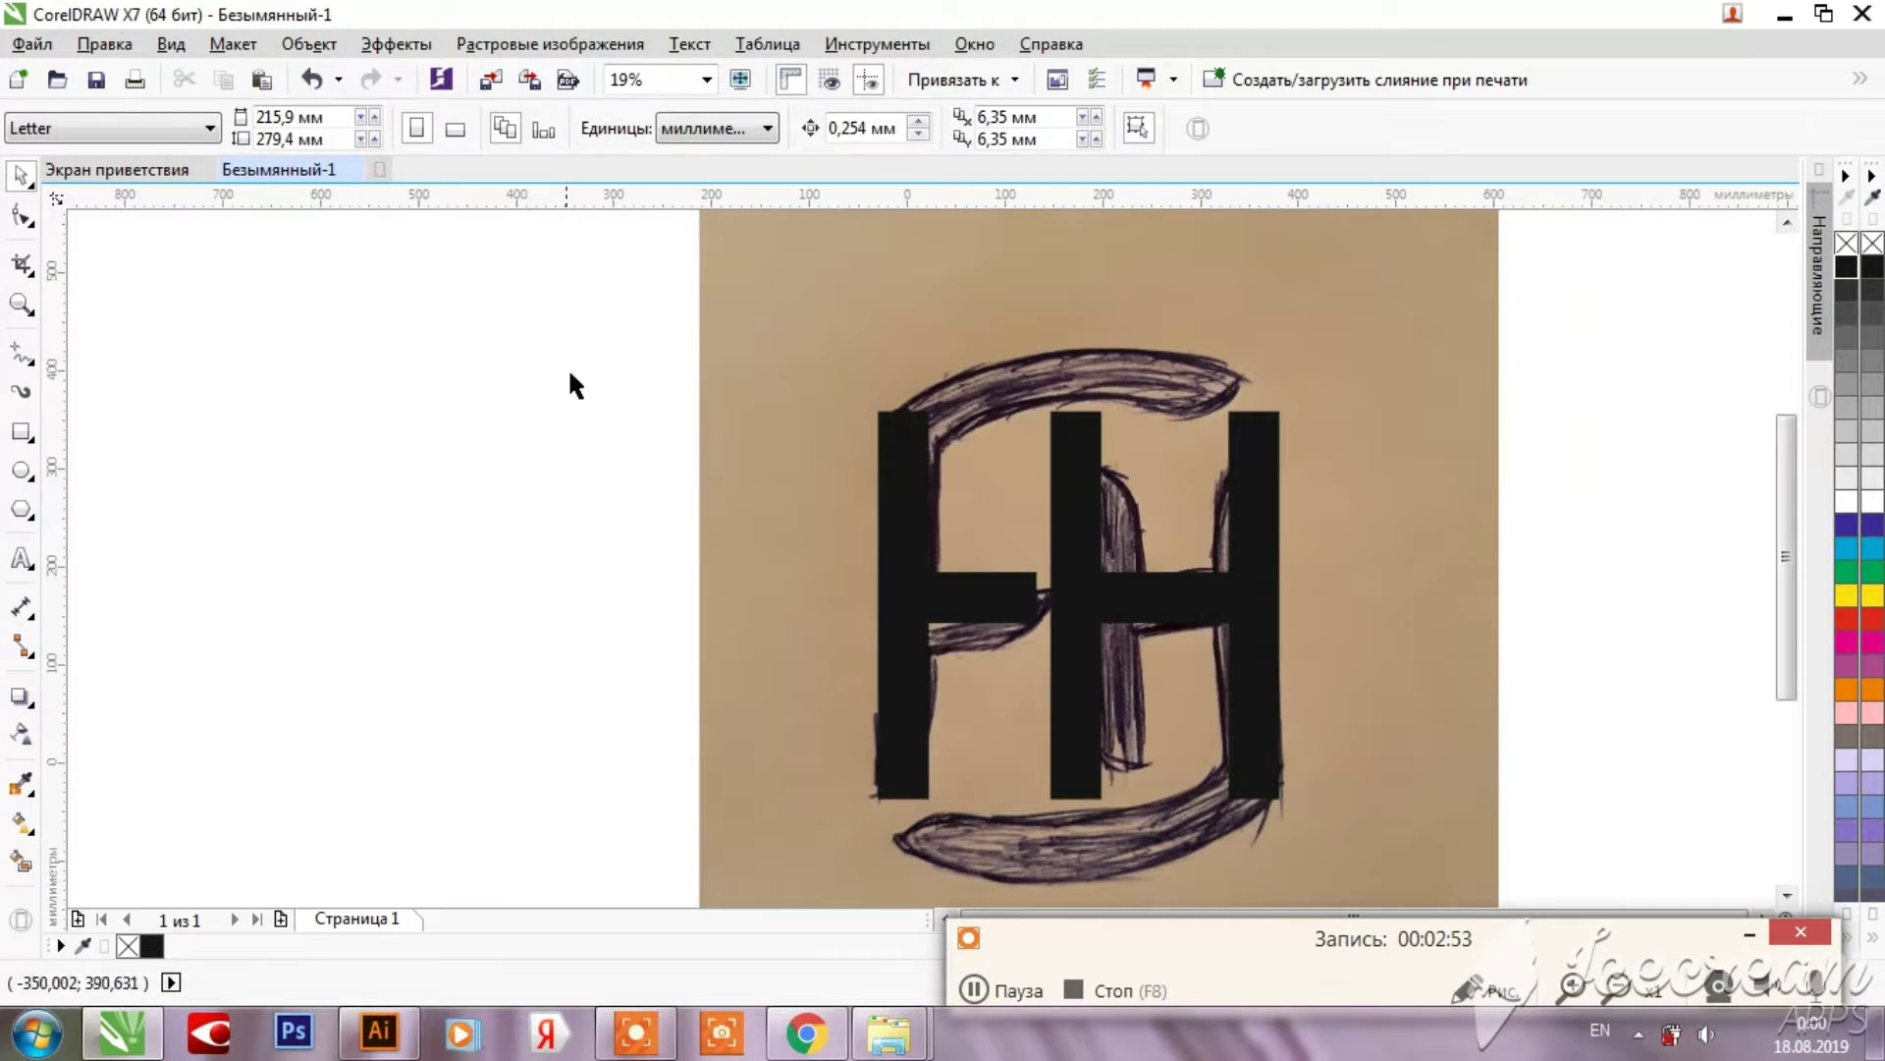
drag(574, 383, 1434, 787)
drag(1078, 410, 1081, 436)
Step: Draw a closed four-point Freehand outline from the F's top-left corner along the top arc
click(465, 590)
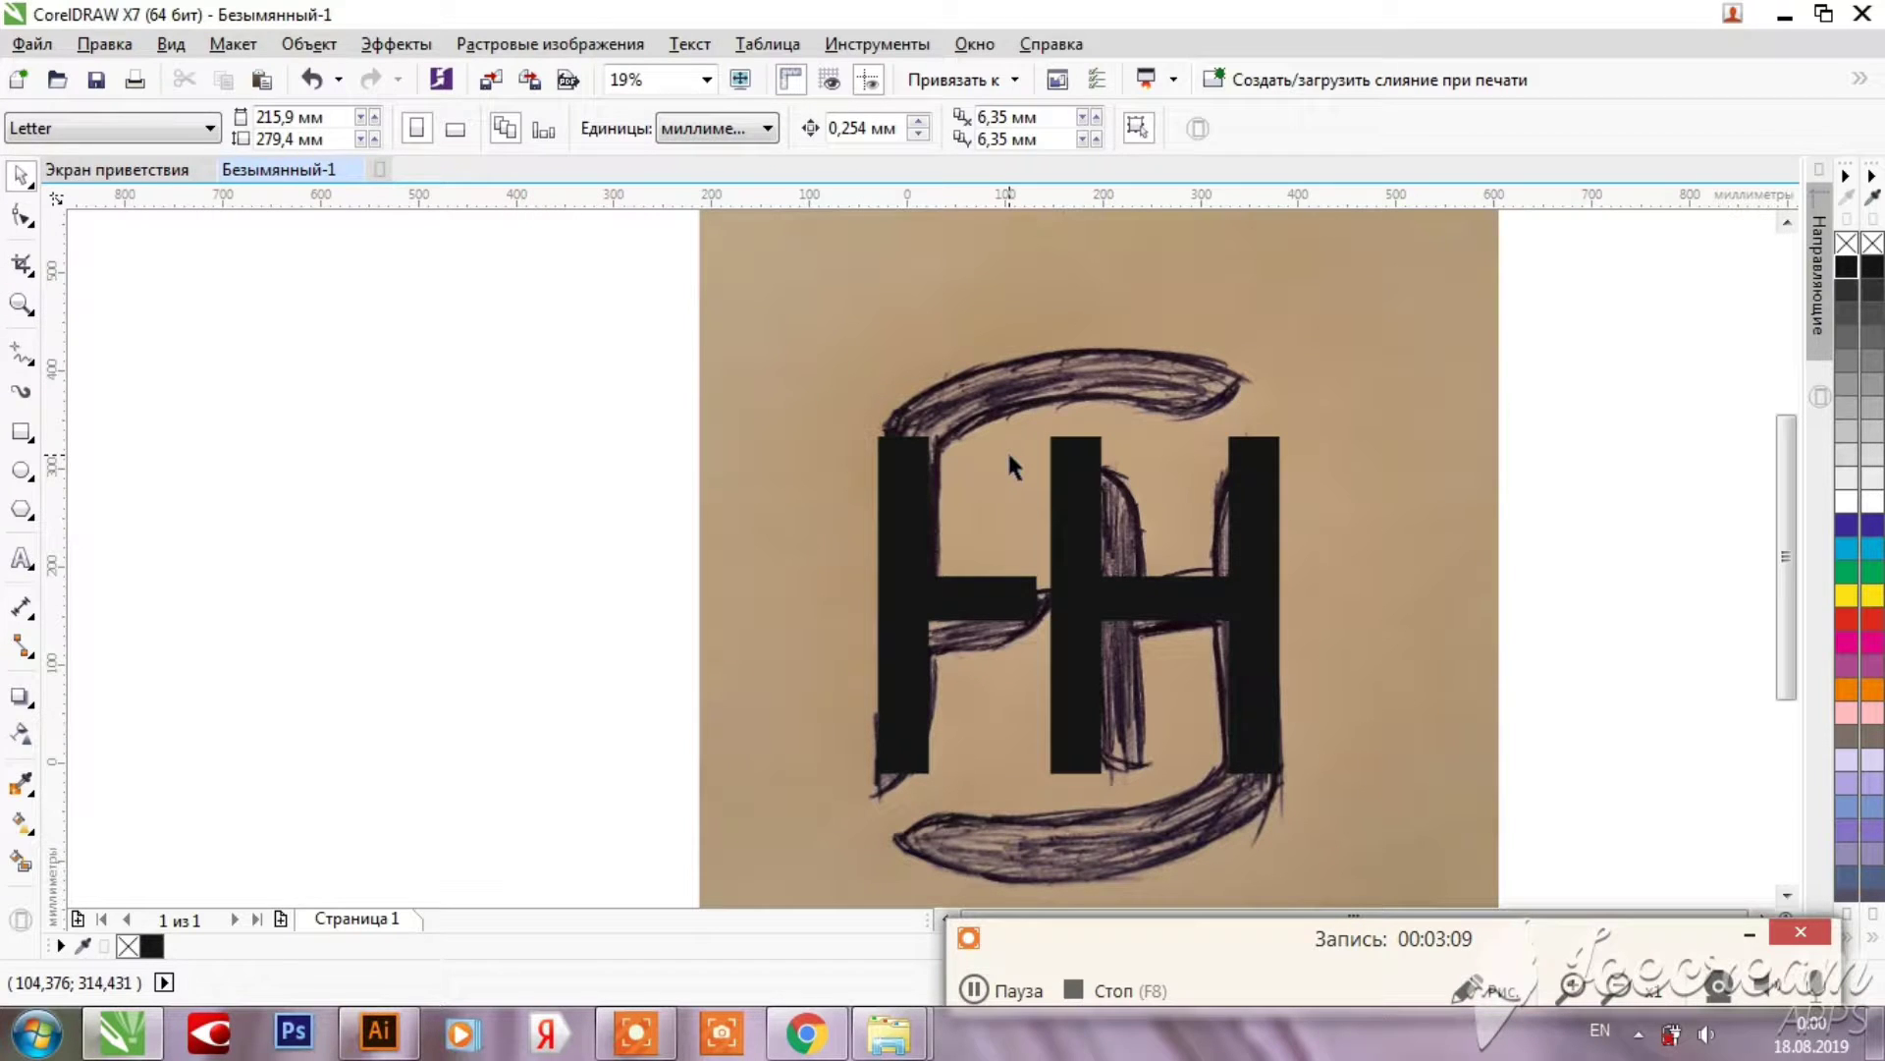
click(22, 353)
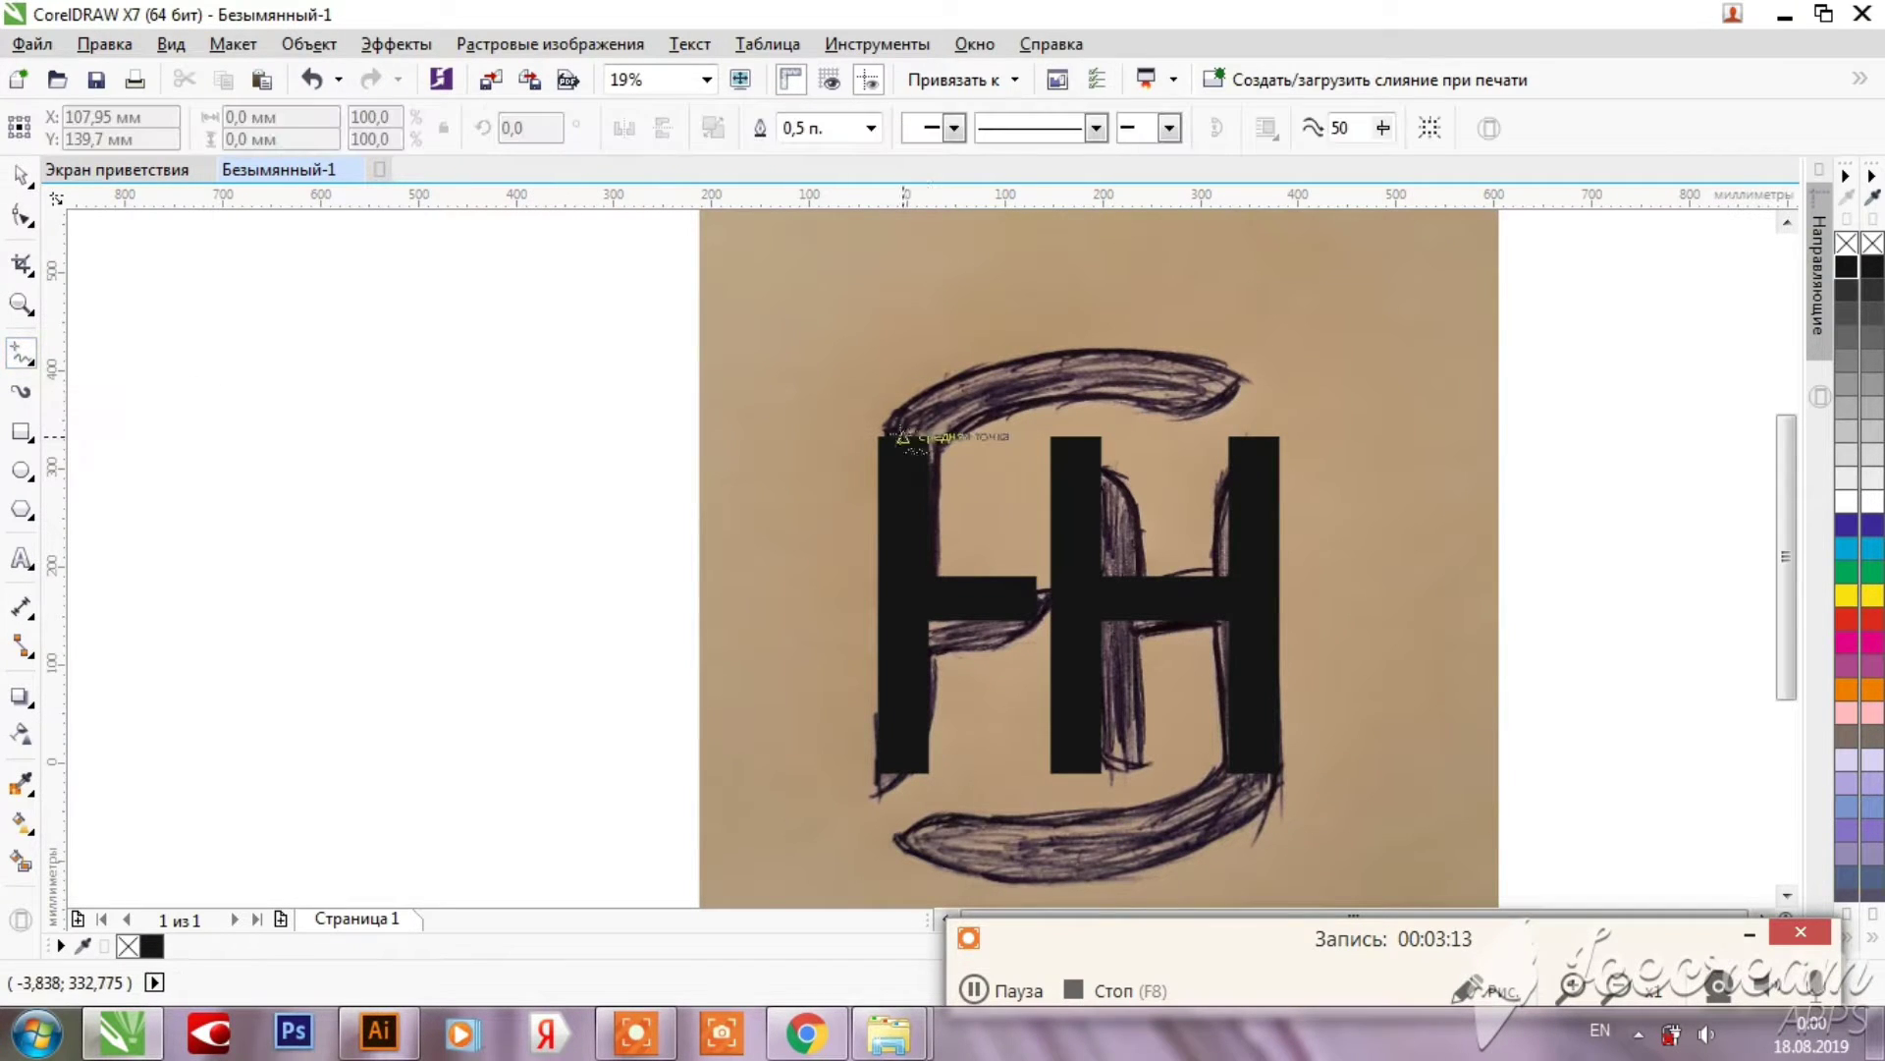
click(883, 435)
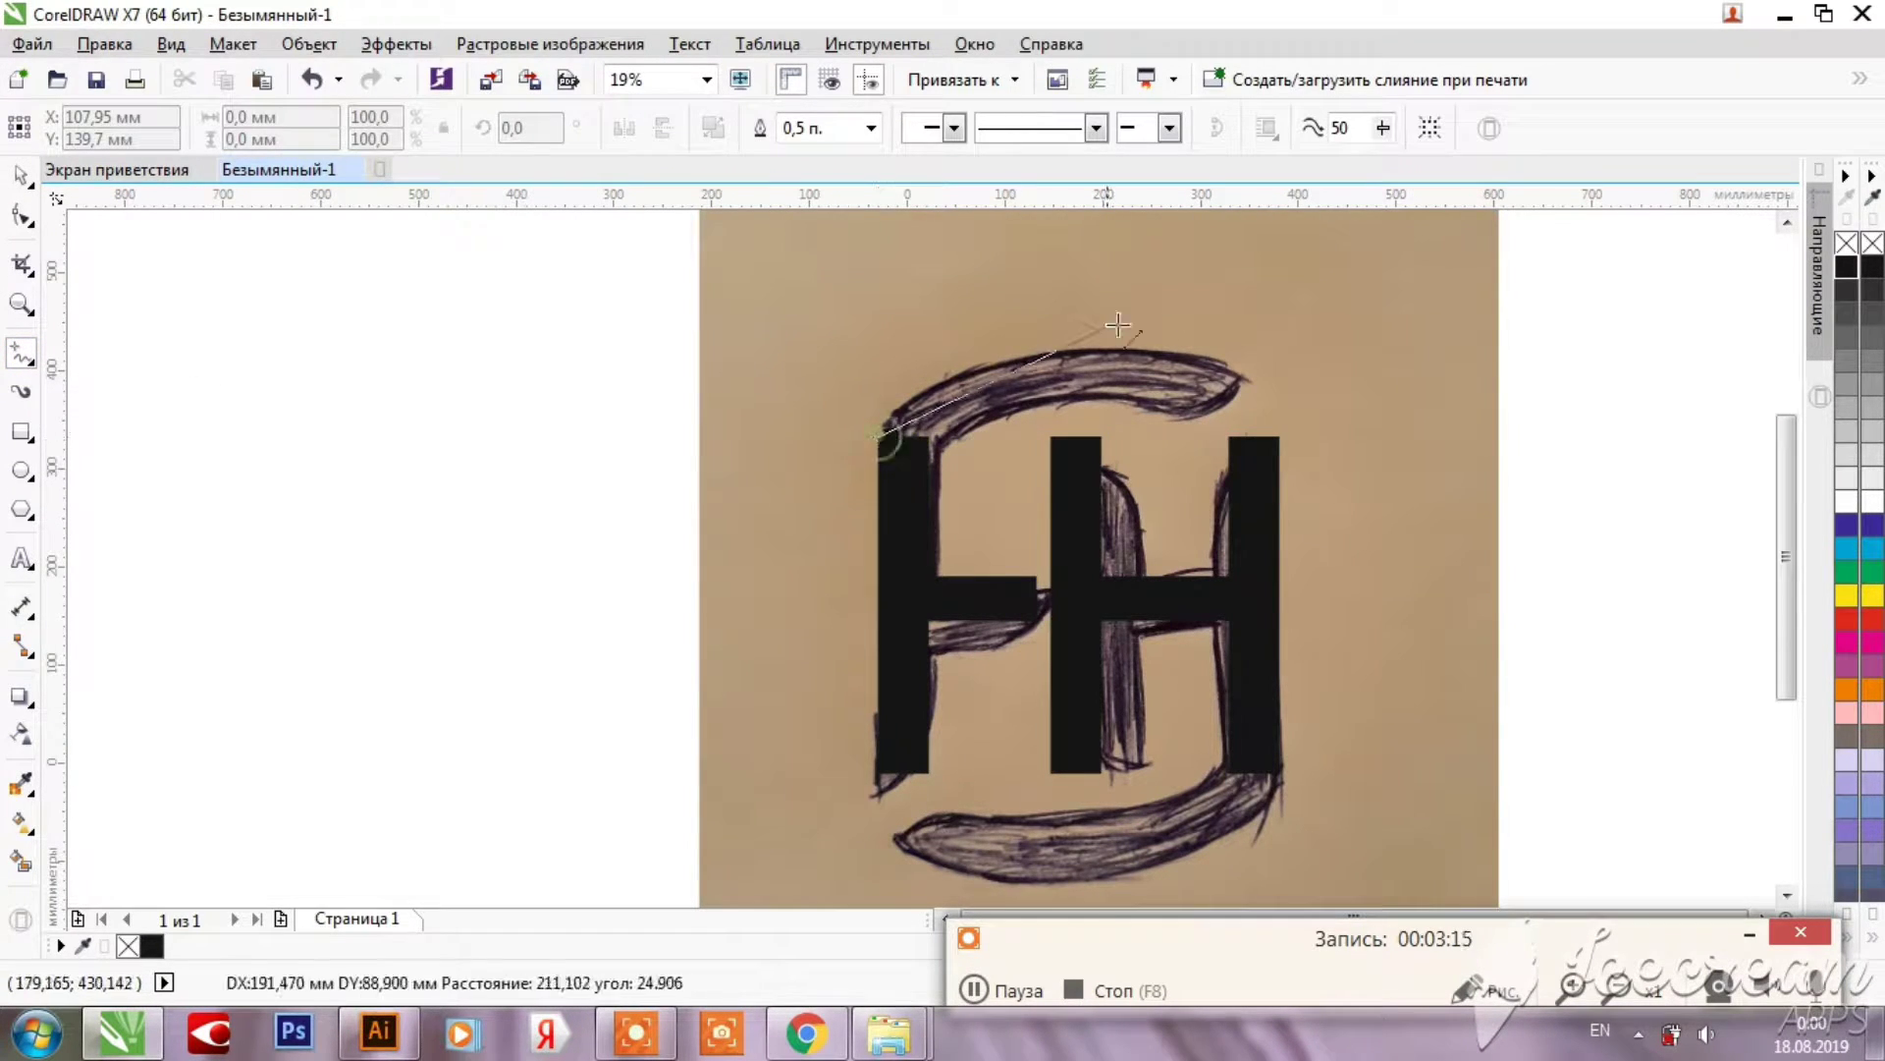
click(1251, 379)
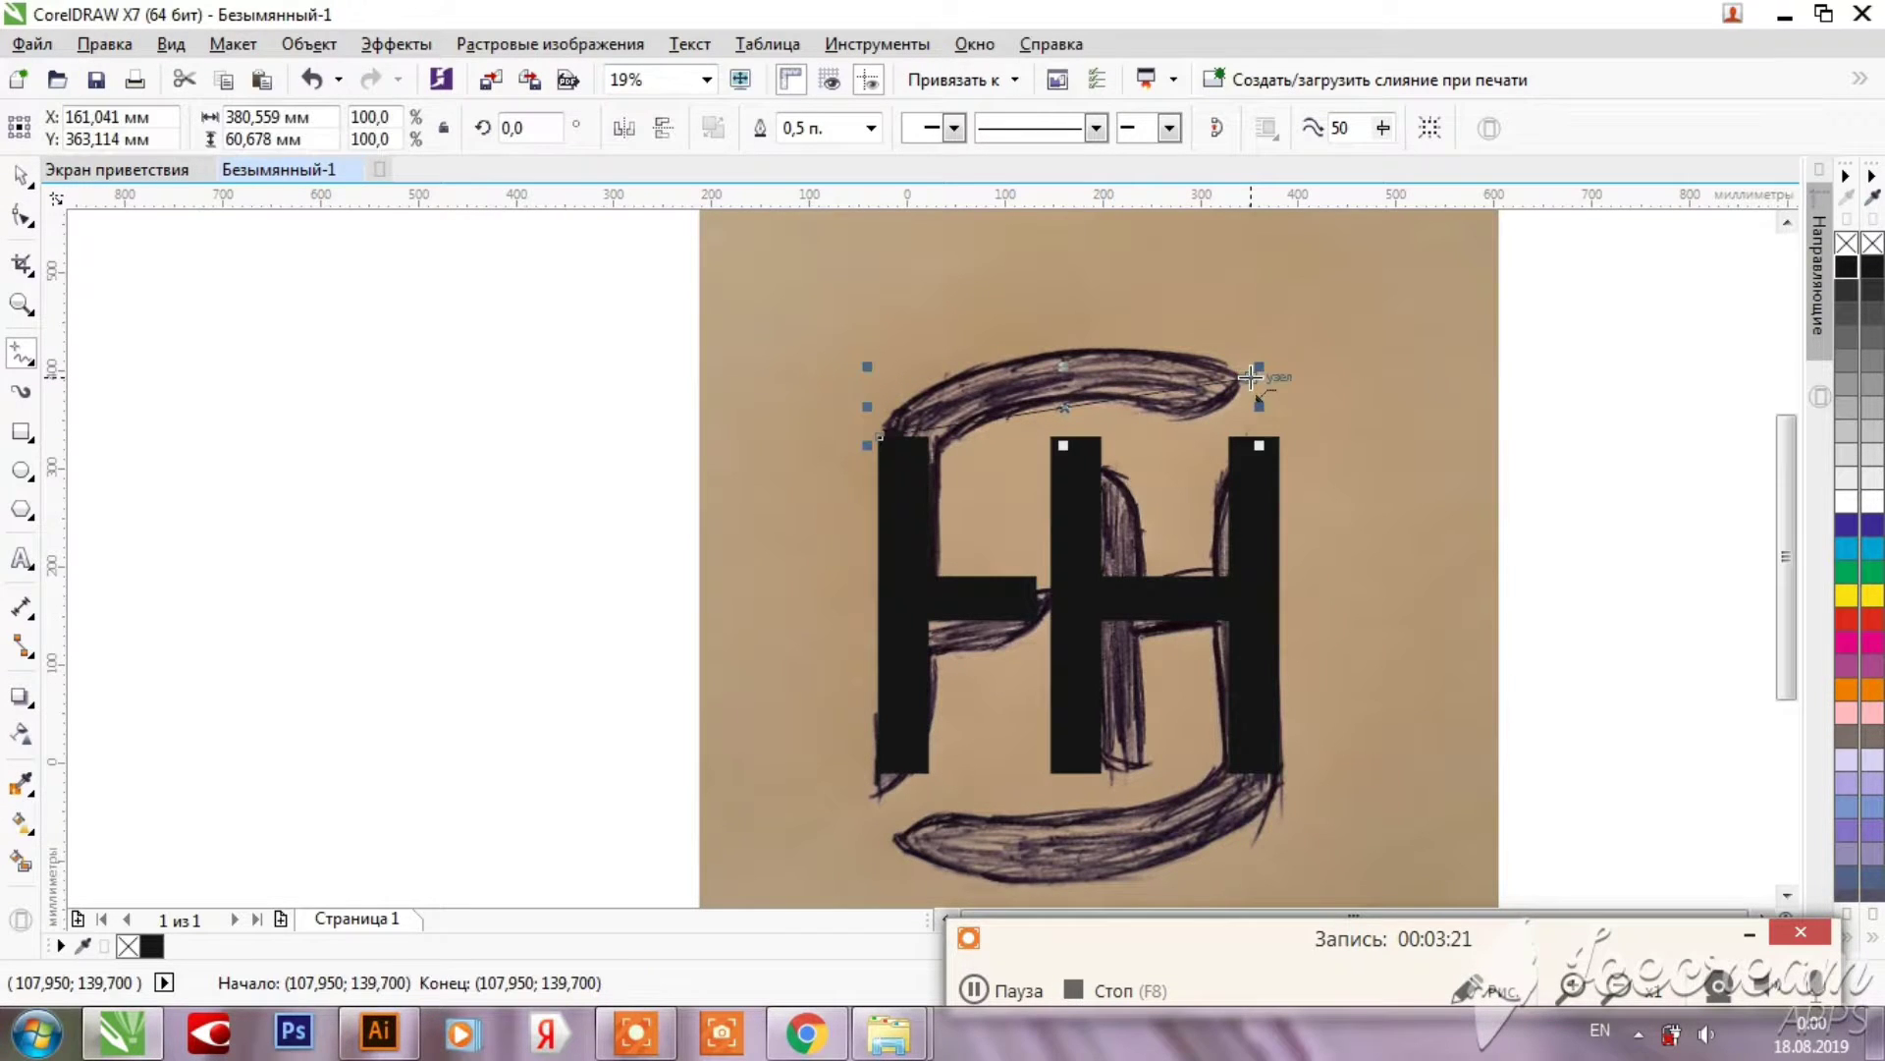
click(1251, 378)
double_click(1142, 405)
click(880, 436)
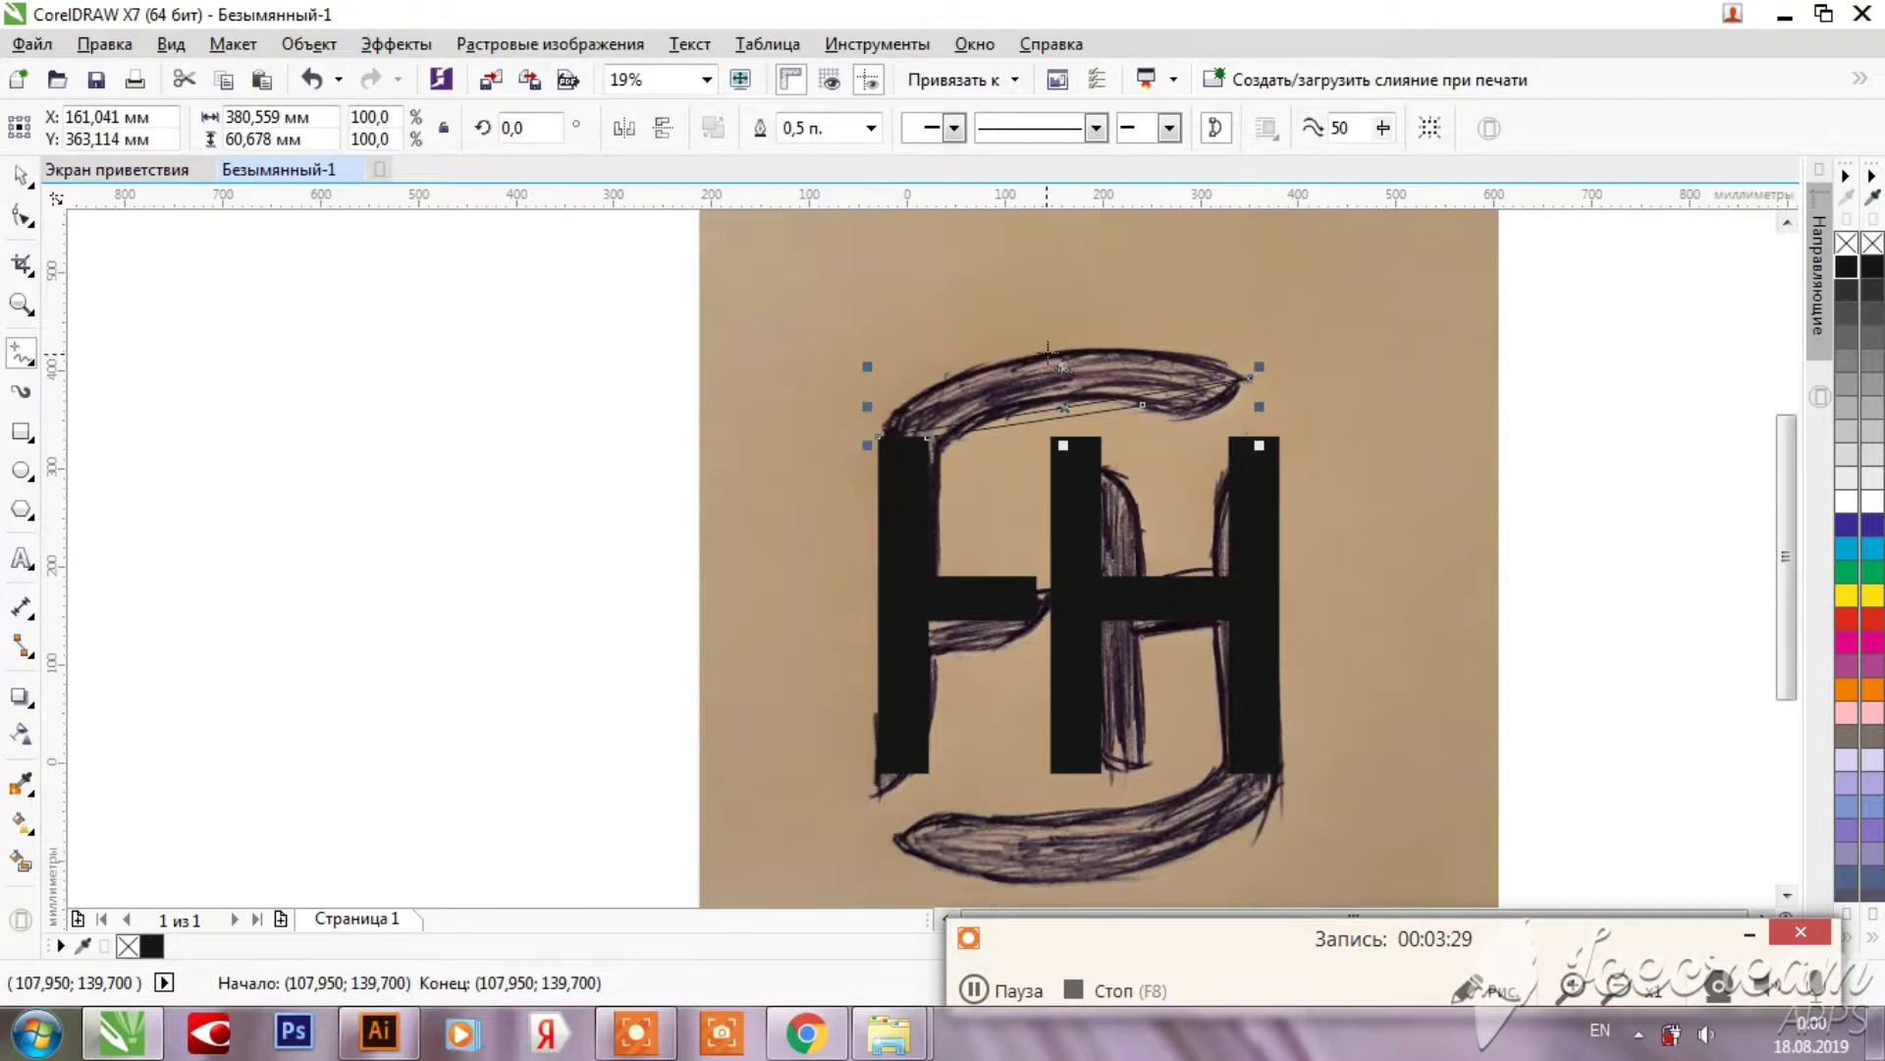
scroll(1056, 349, up, 2)
click(17, 214)
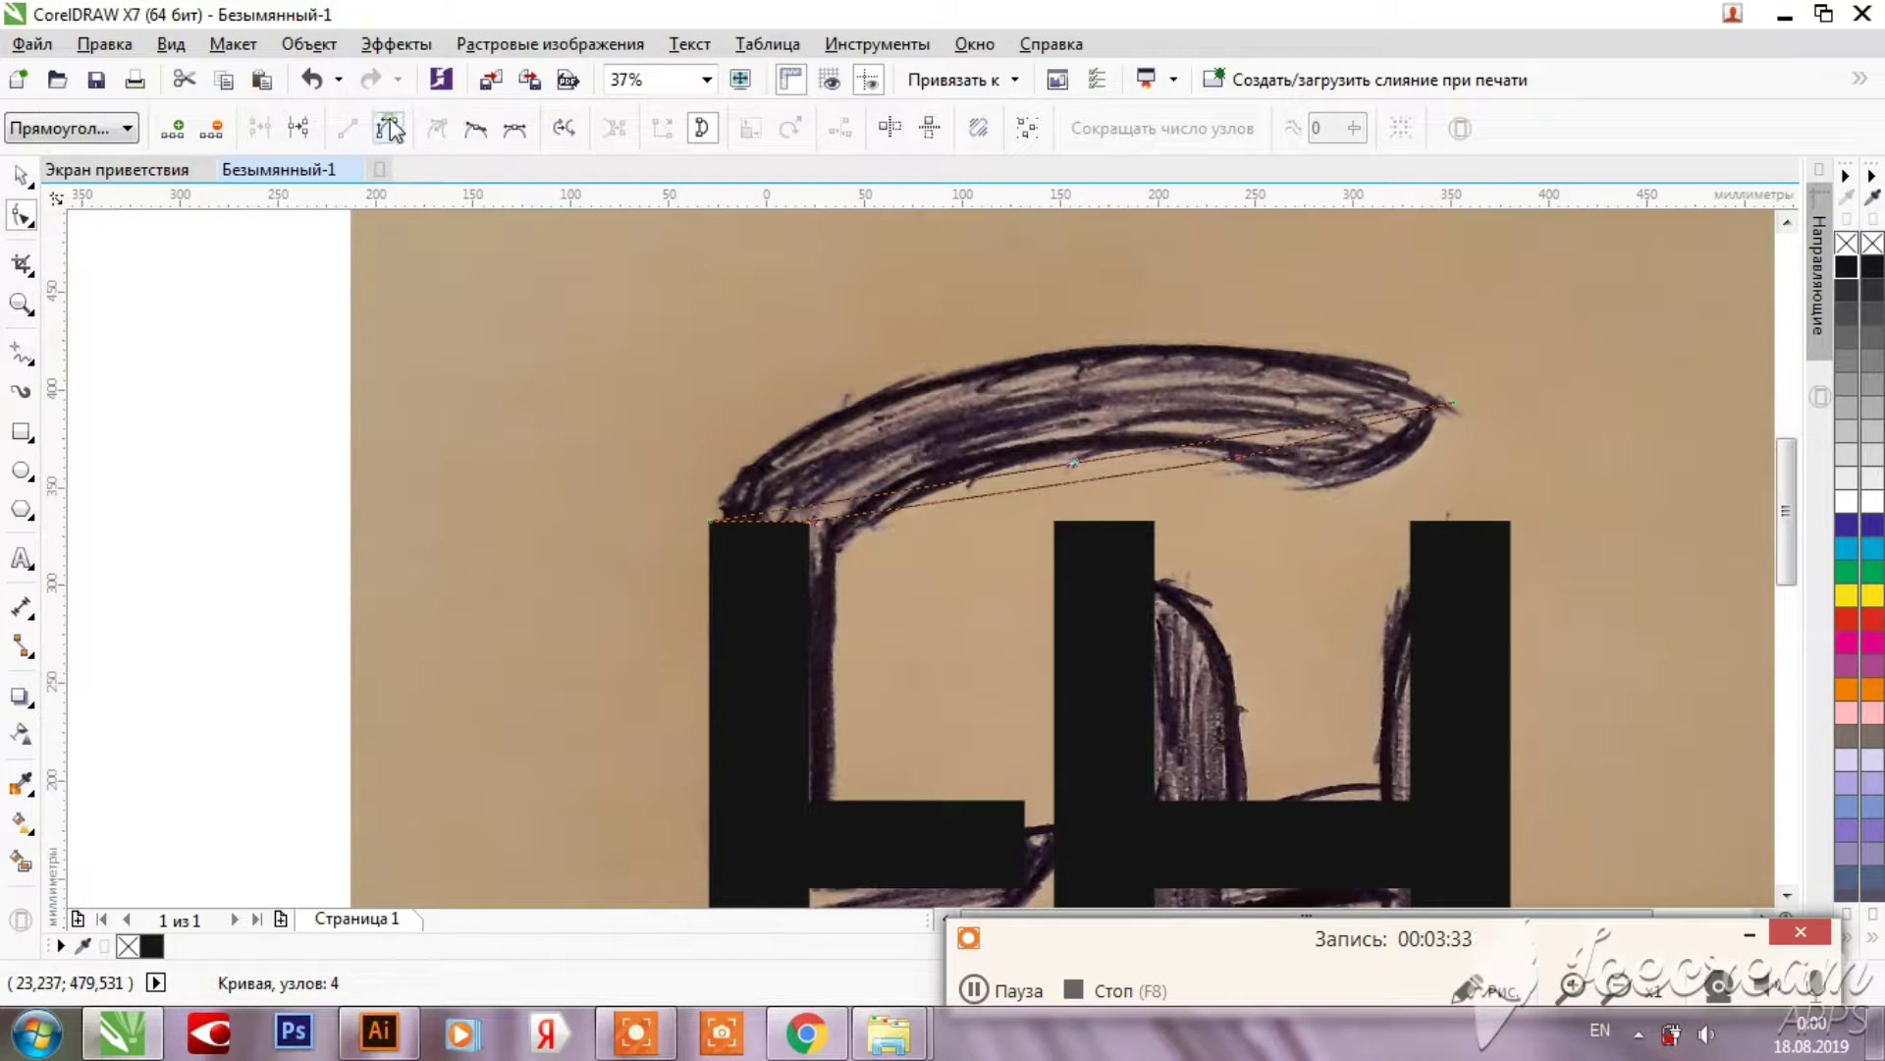
Step: Curve the outline's top edge and ends to follow the top brush stroke
click(390, 127)
drag(1072, 461, 999, 369)
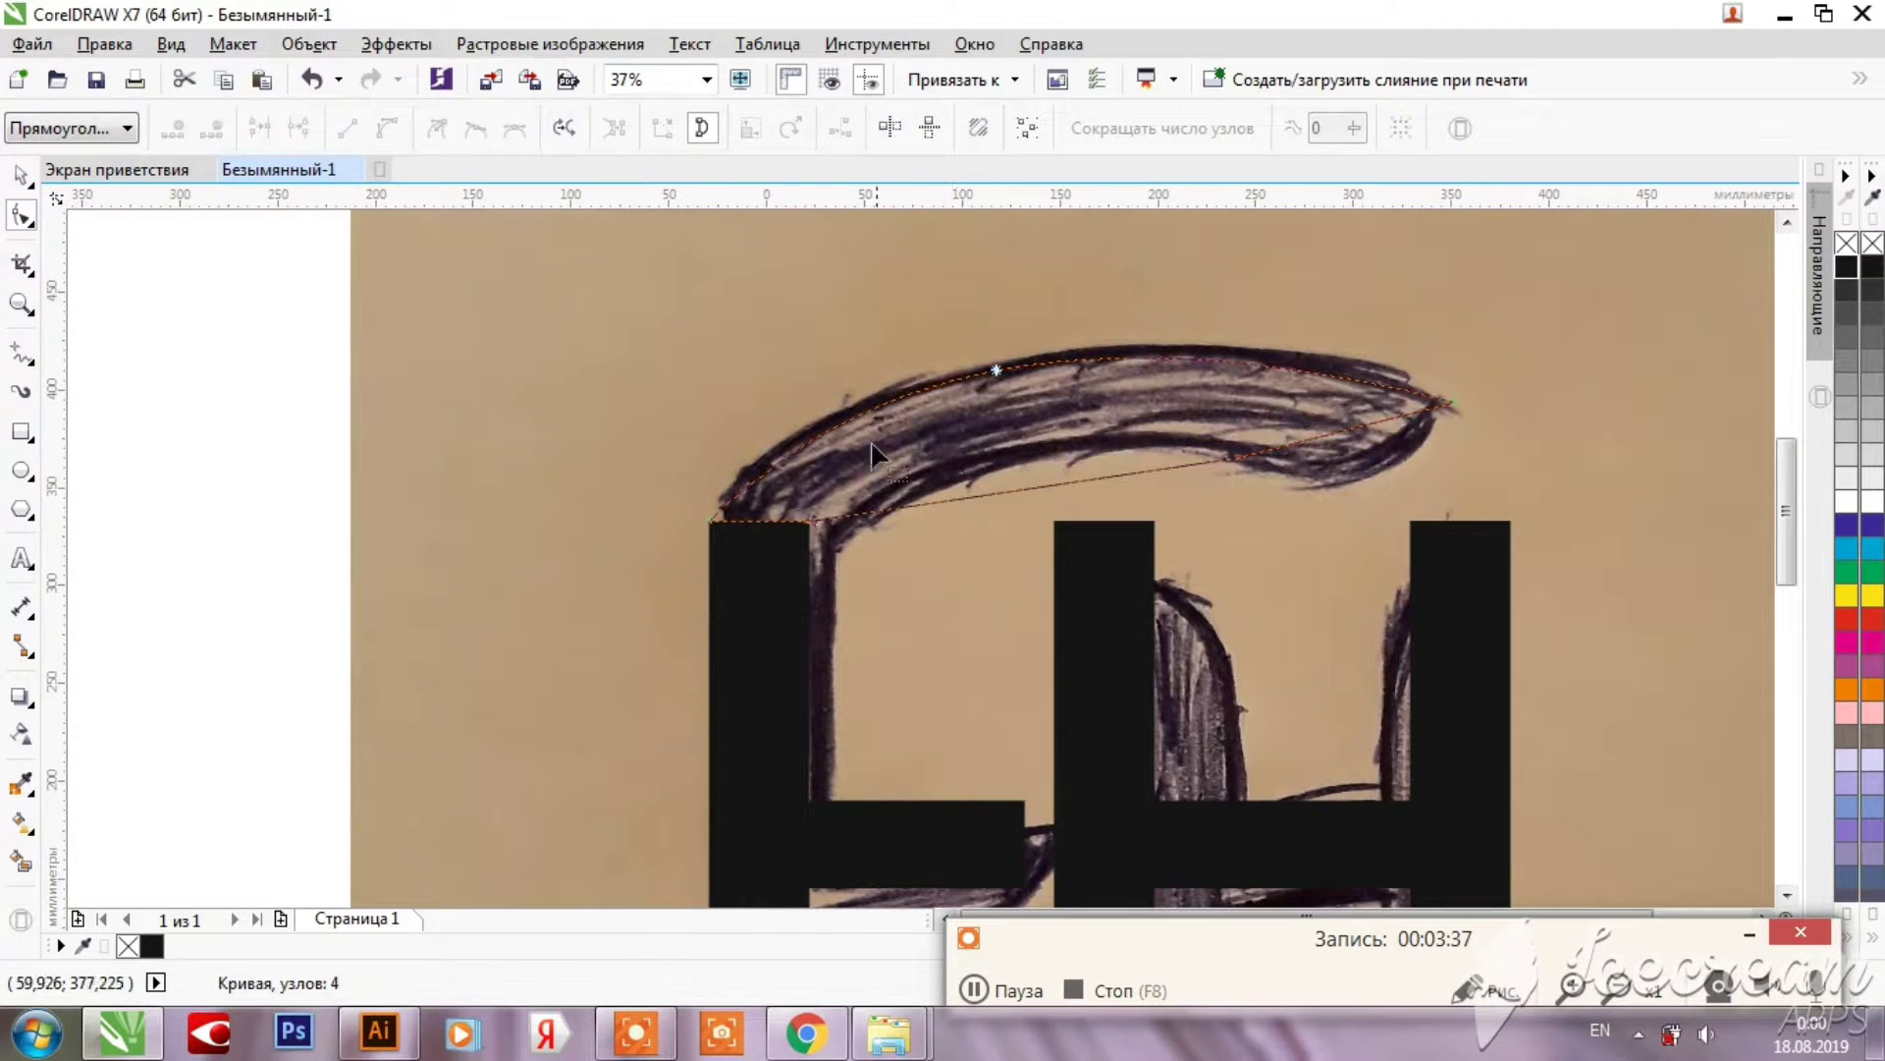
click(711, 519)
drag(895, 332, 767, 331)
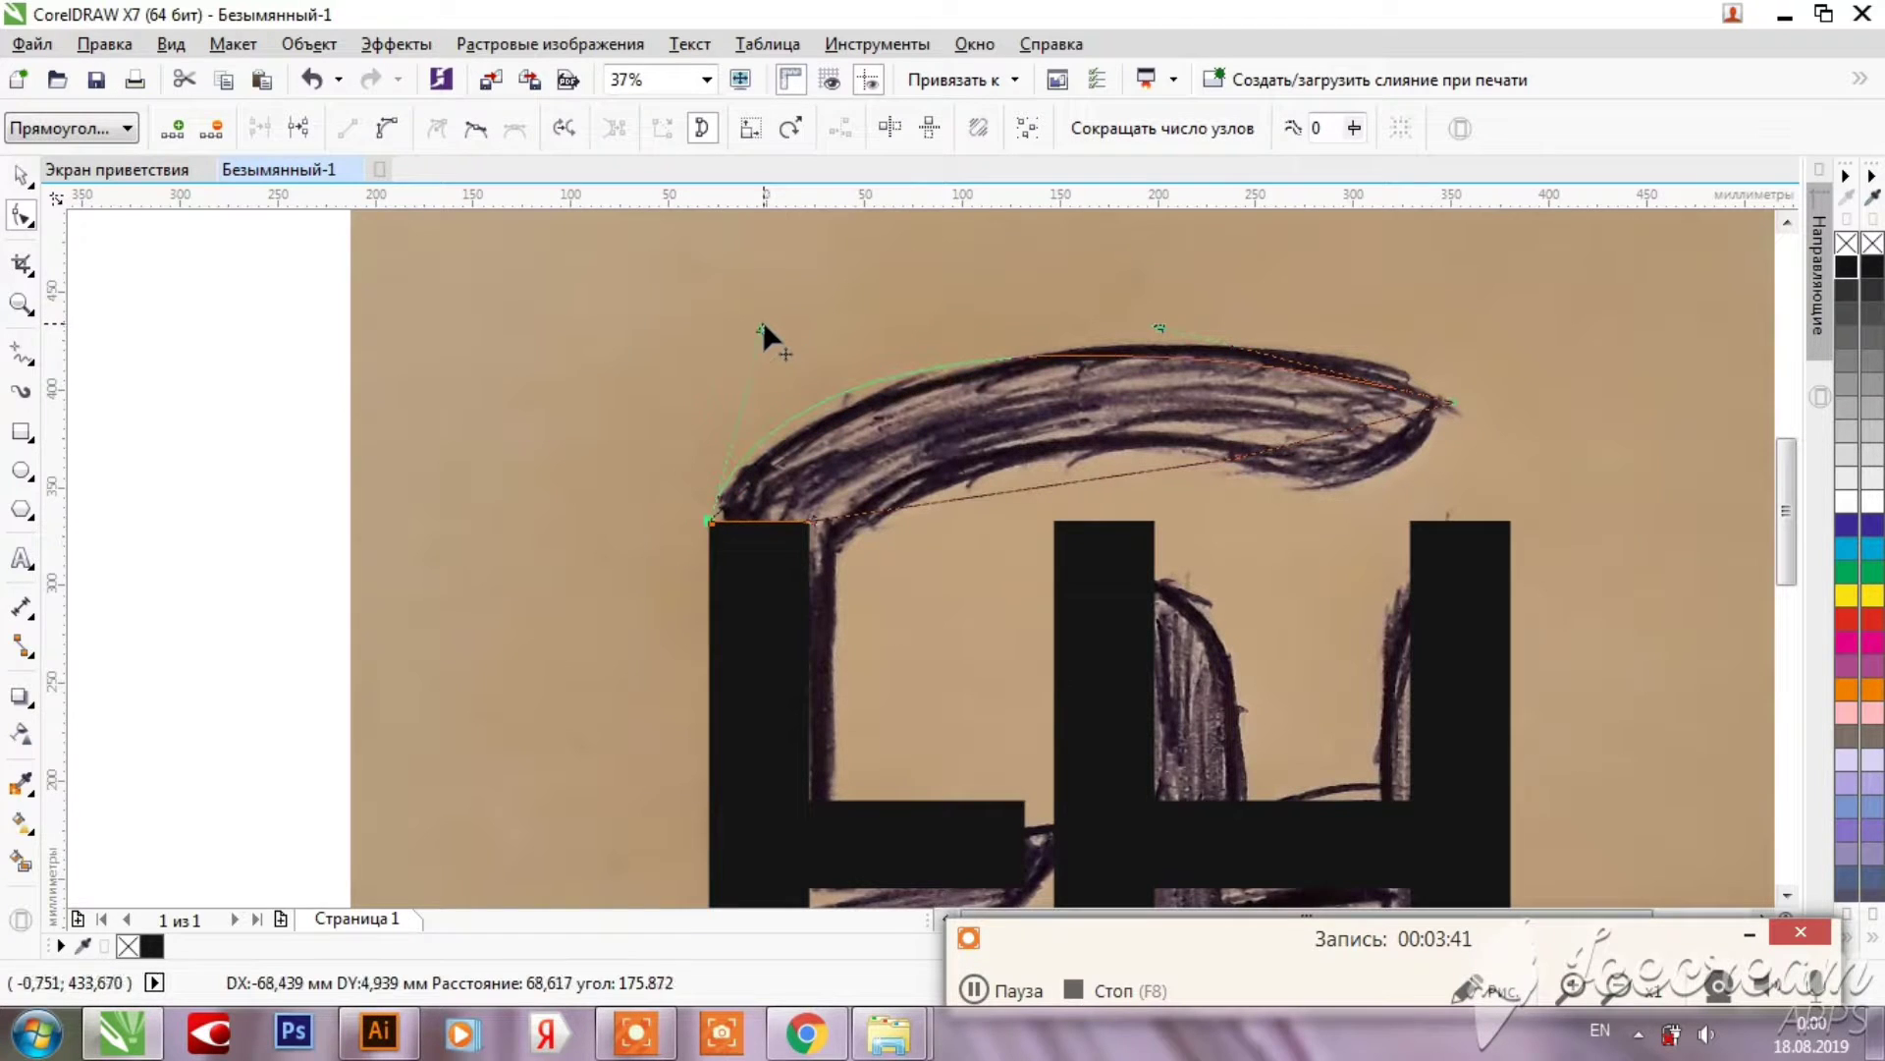
drag(1161, 330, 1262, 267)
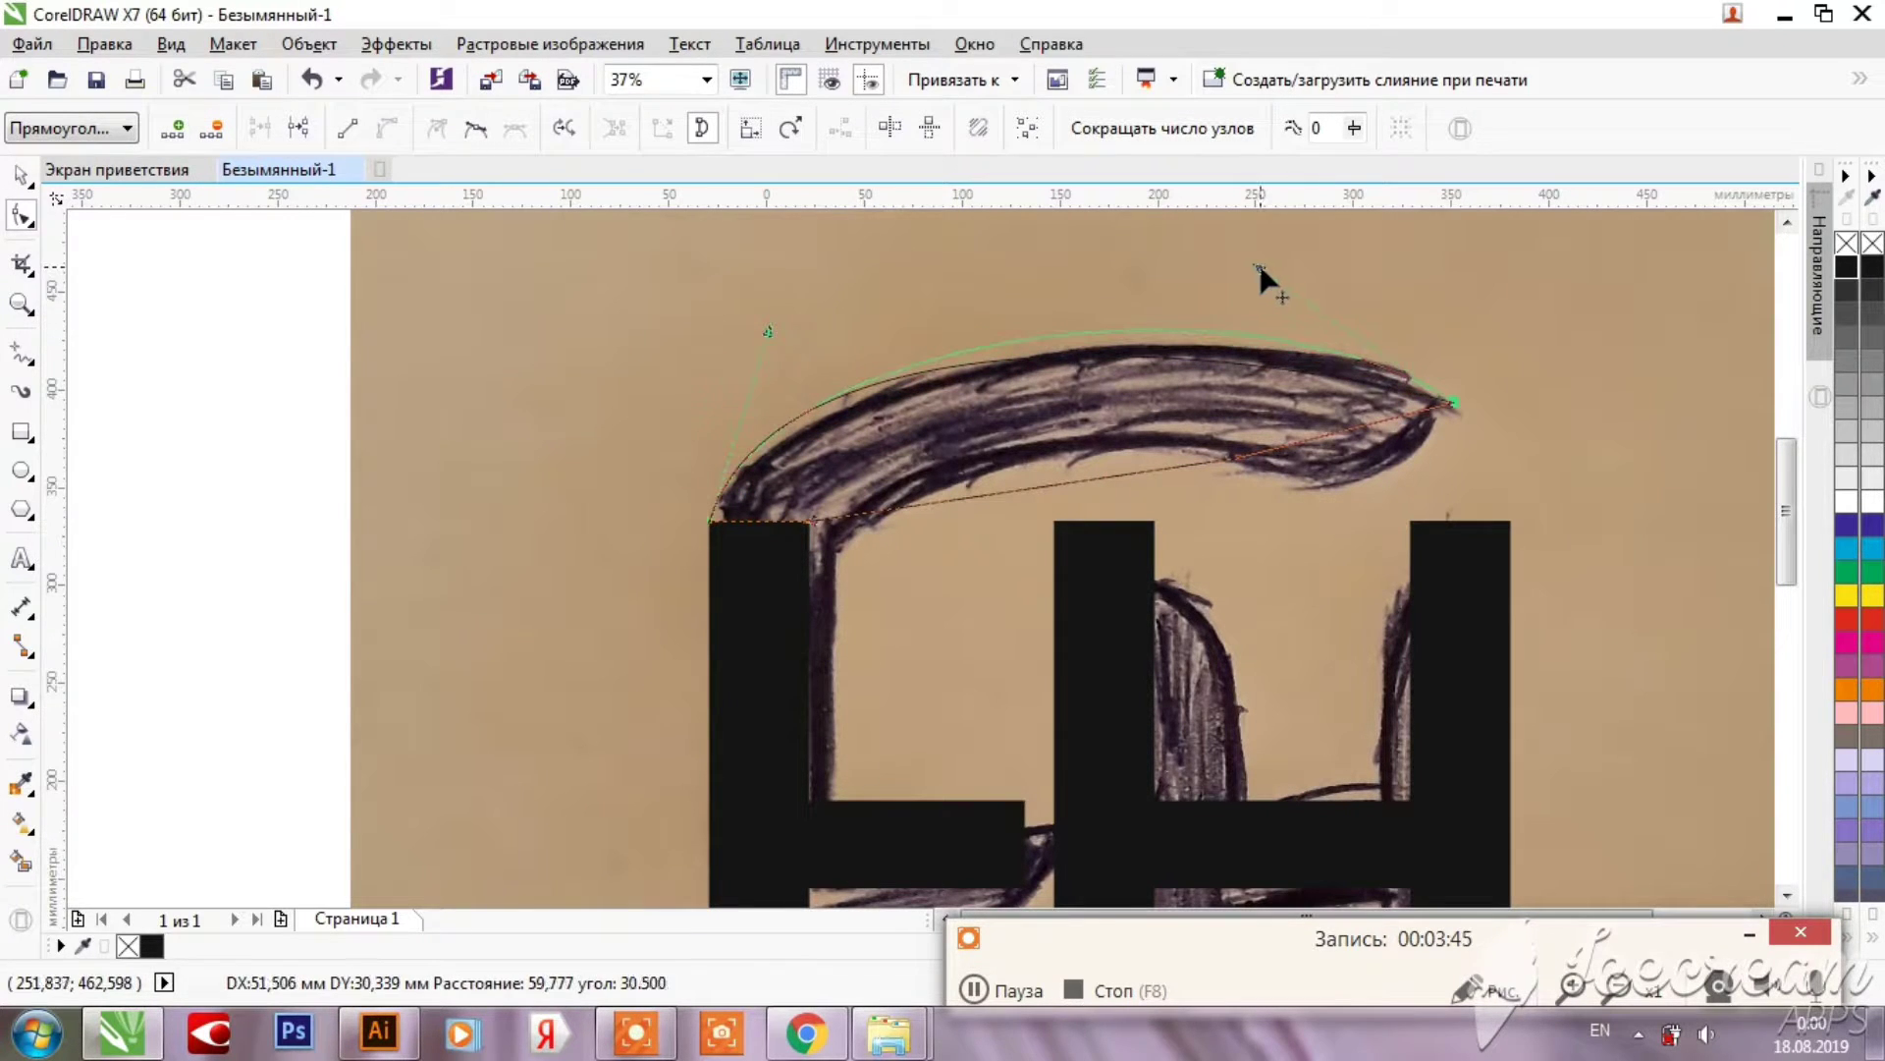
Step: Bend the lower edges into arcs, fill the shape black, and refine its pointed right end
click(1098, 481)
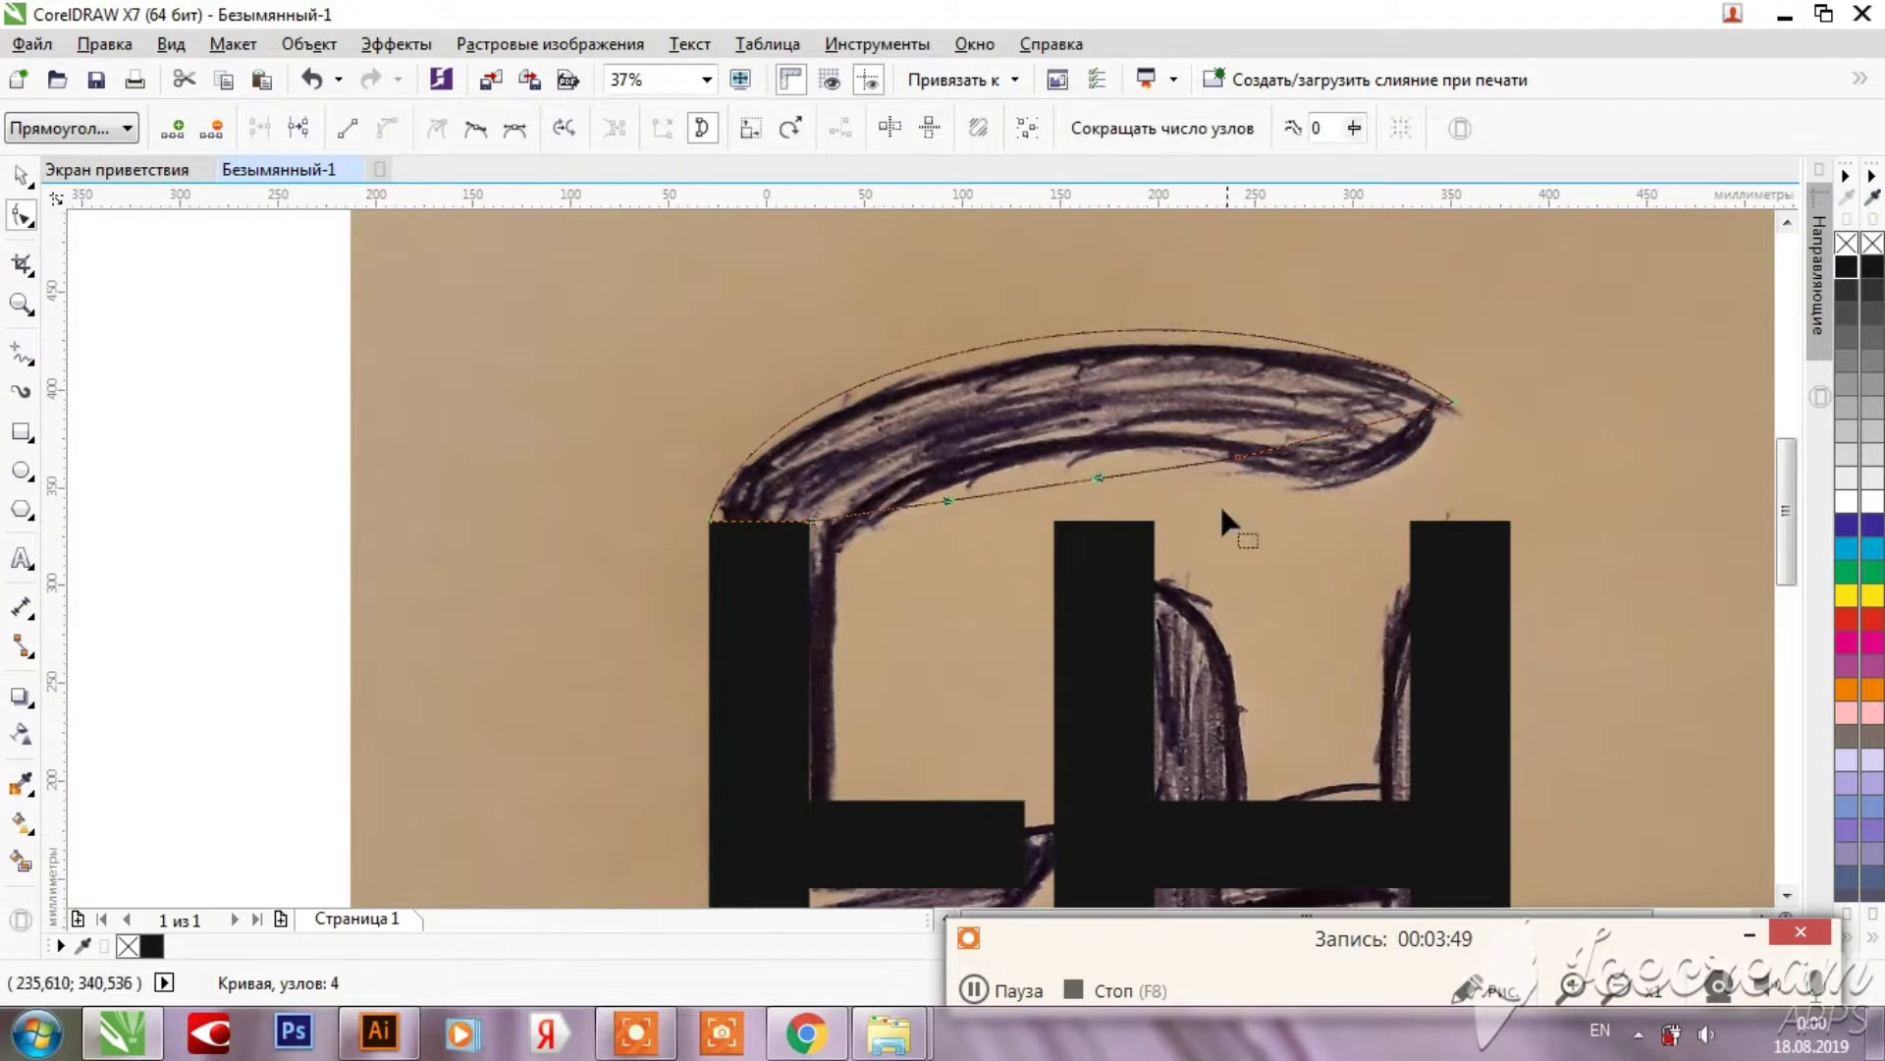
drag(1066, 491, 913, 440)
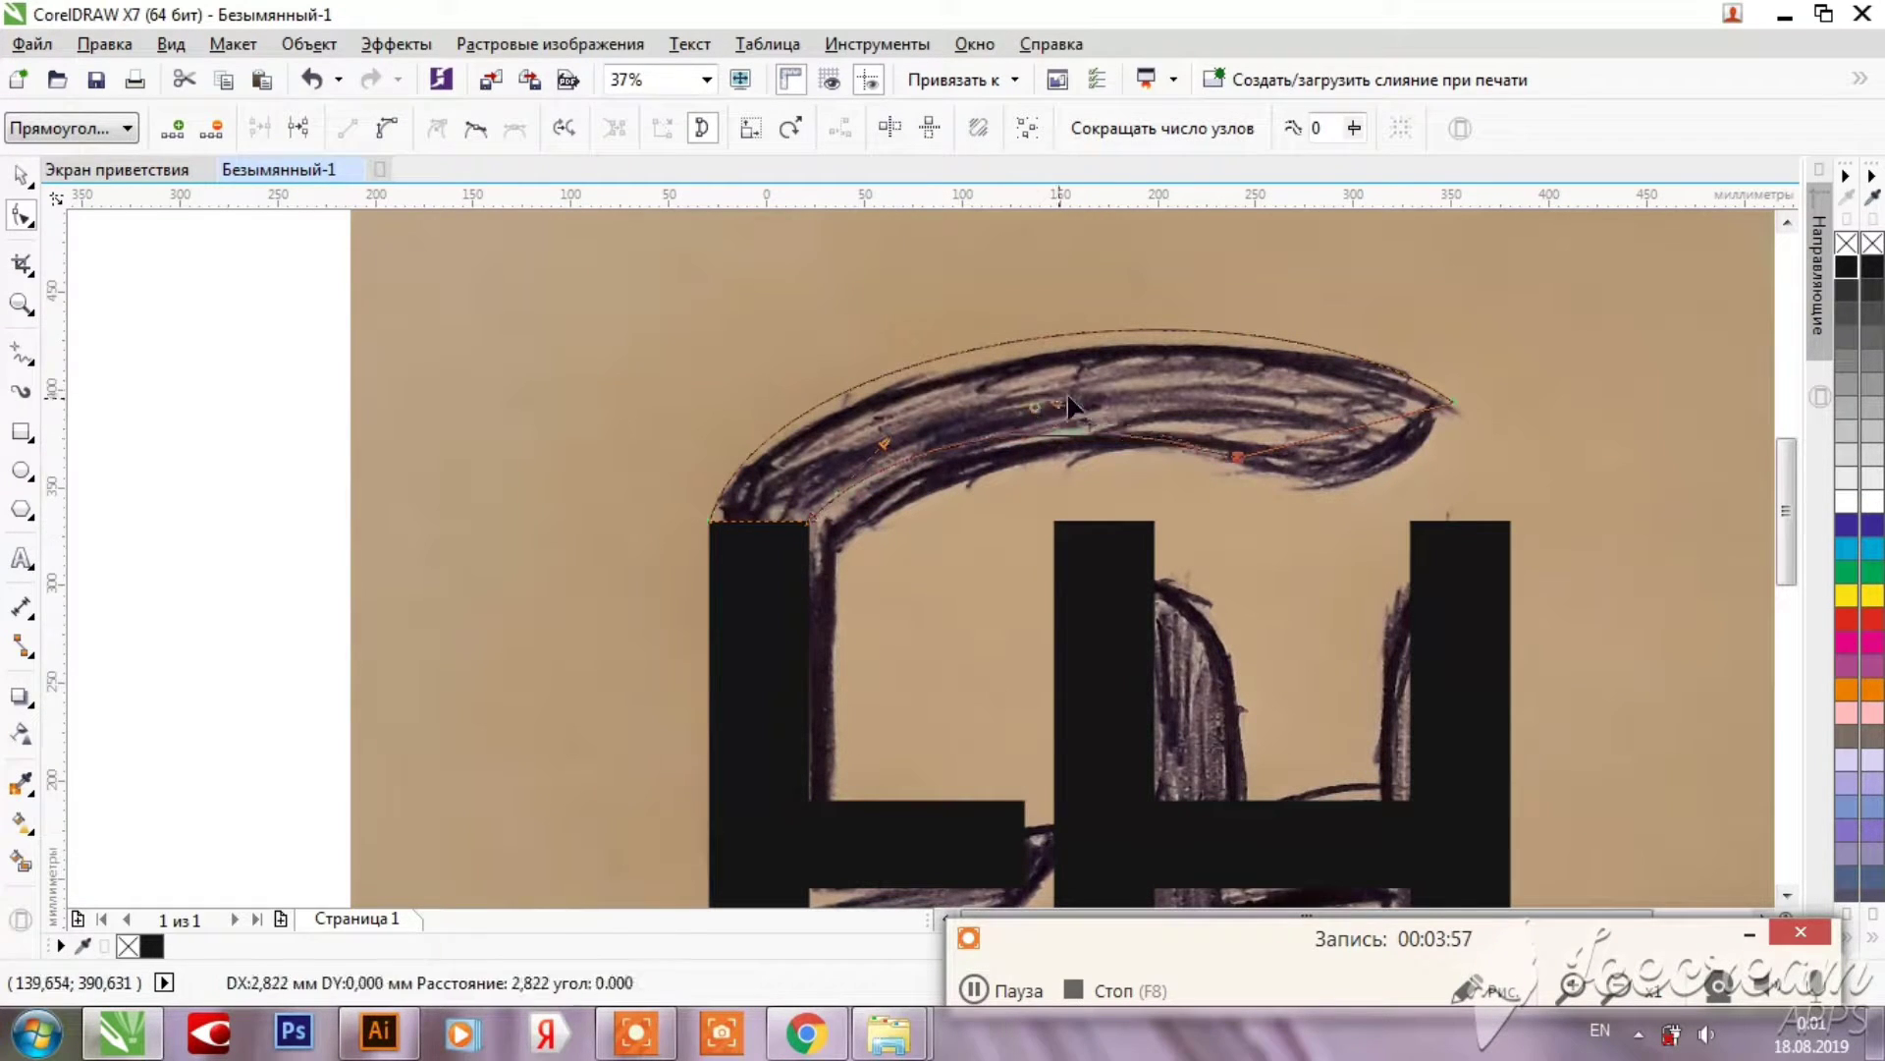
click(925, 285)
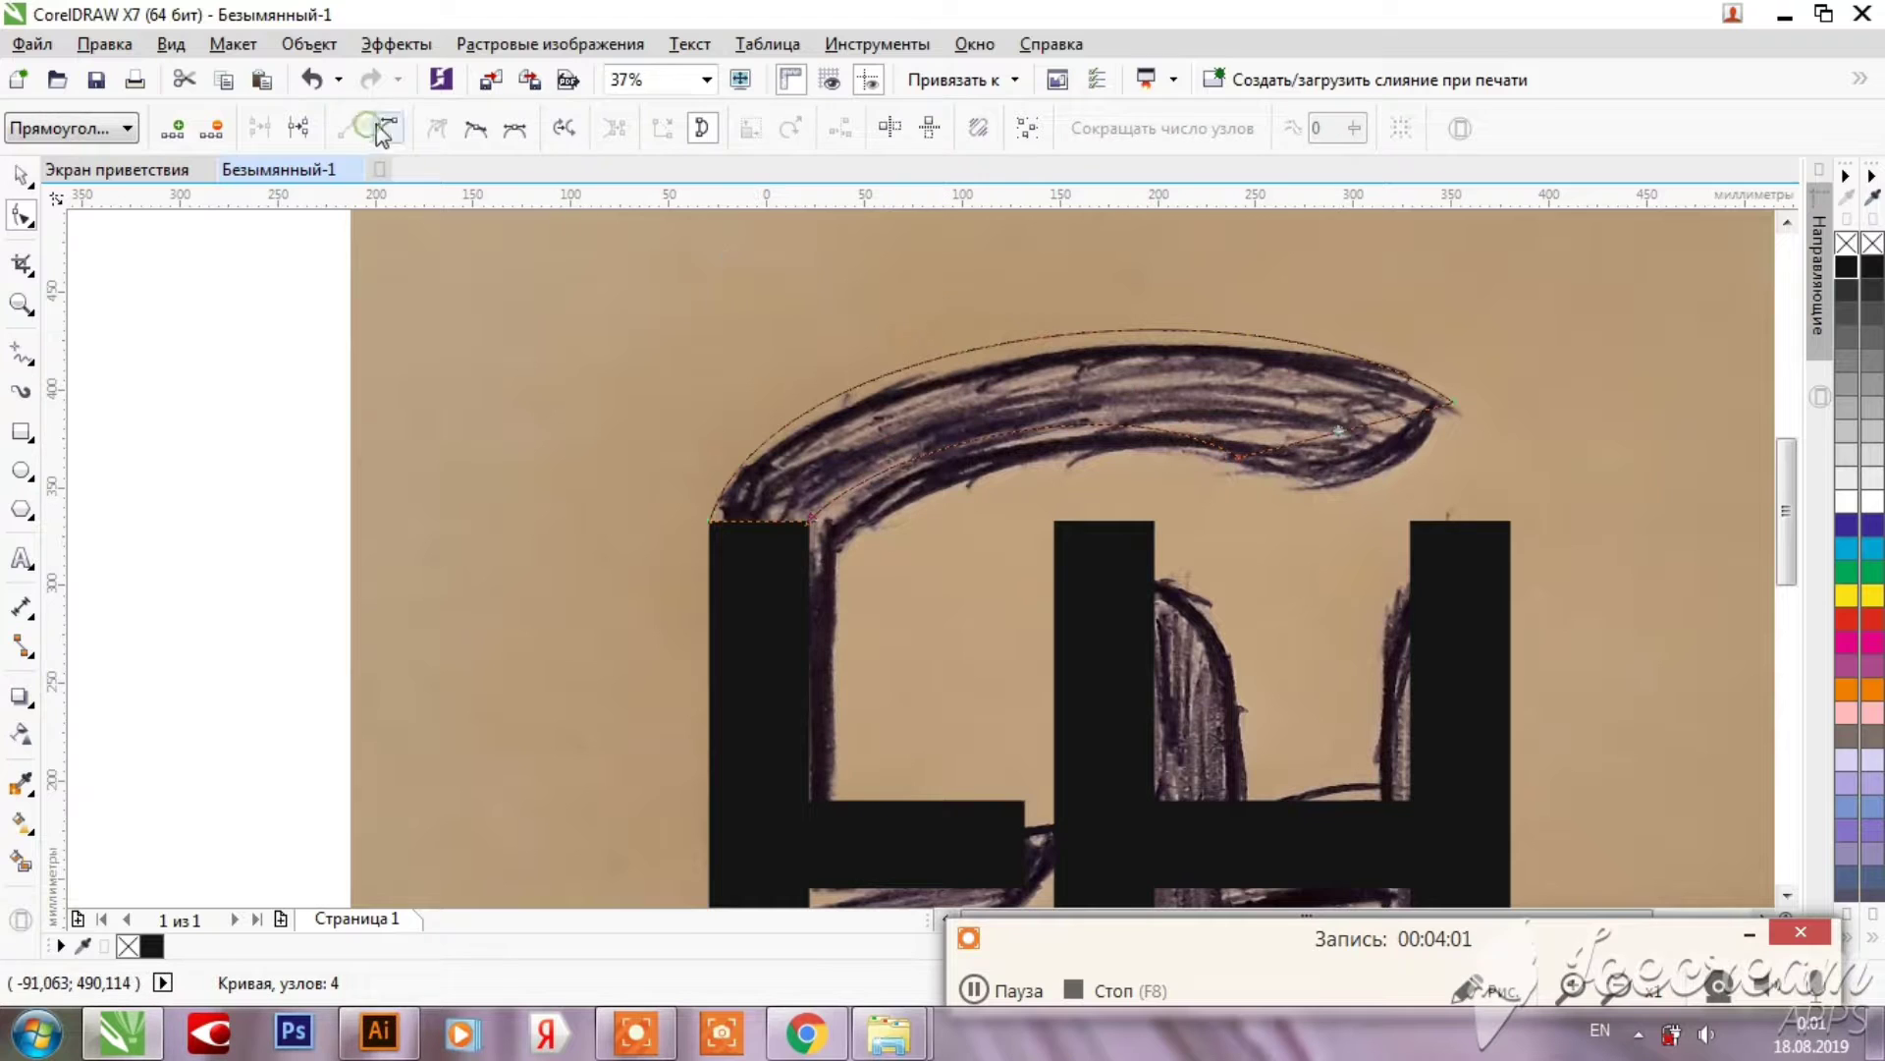
drag(1352, 437, 1359, 466)
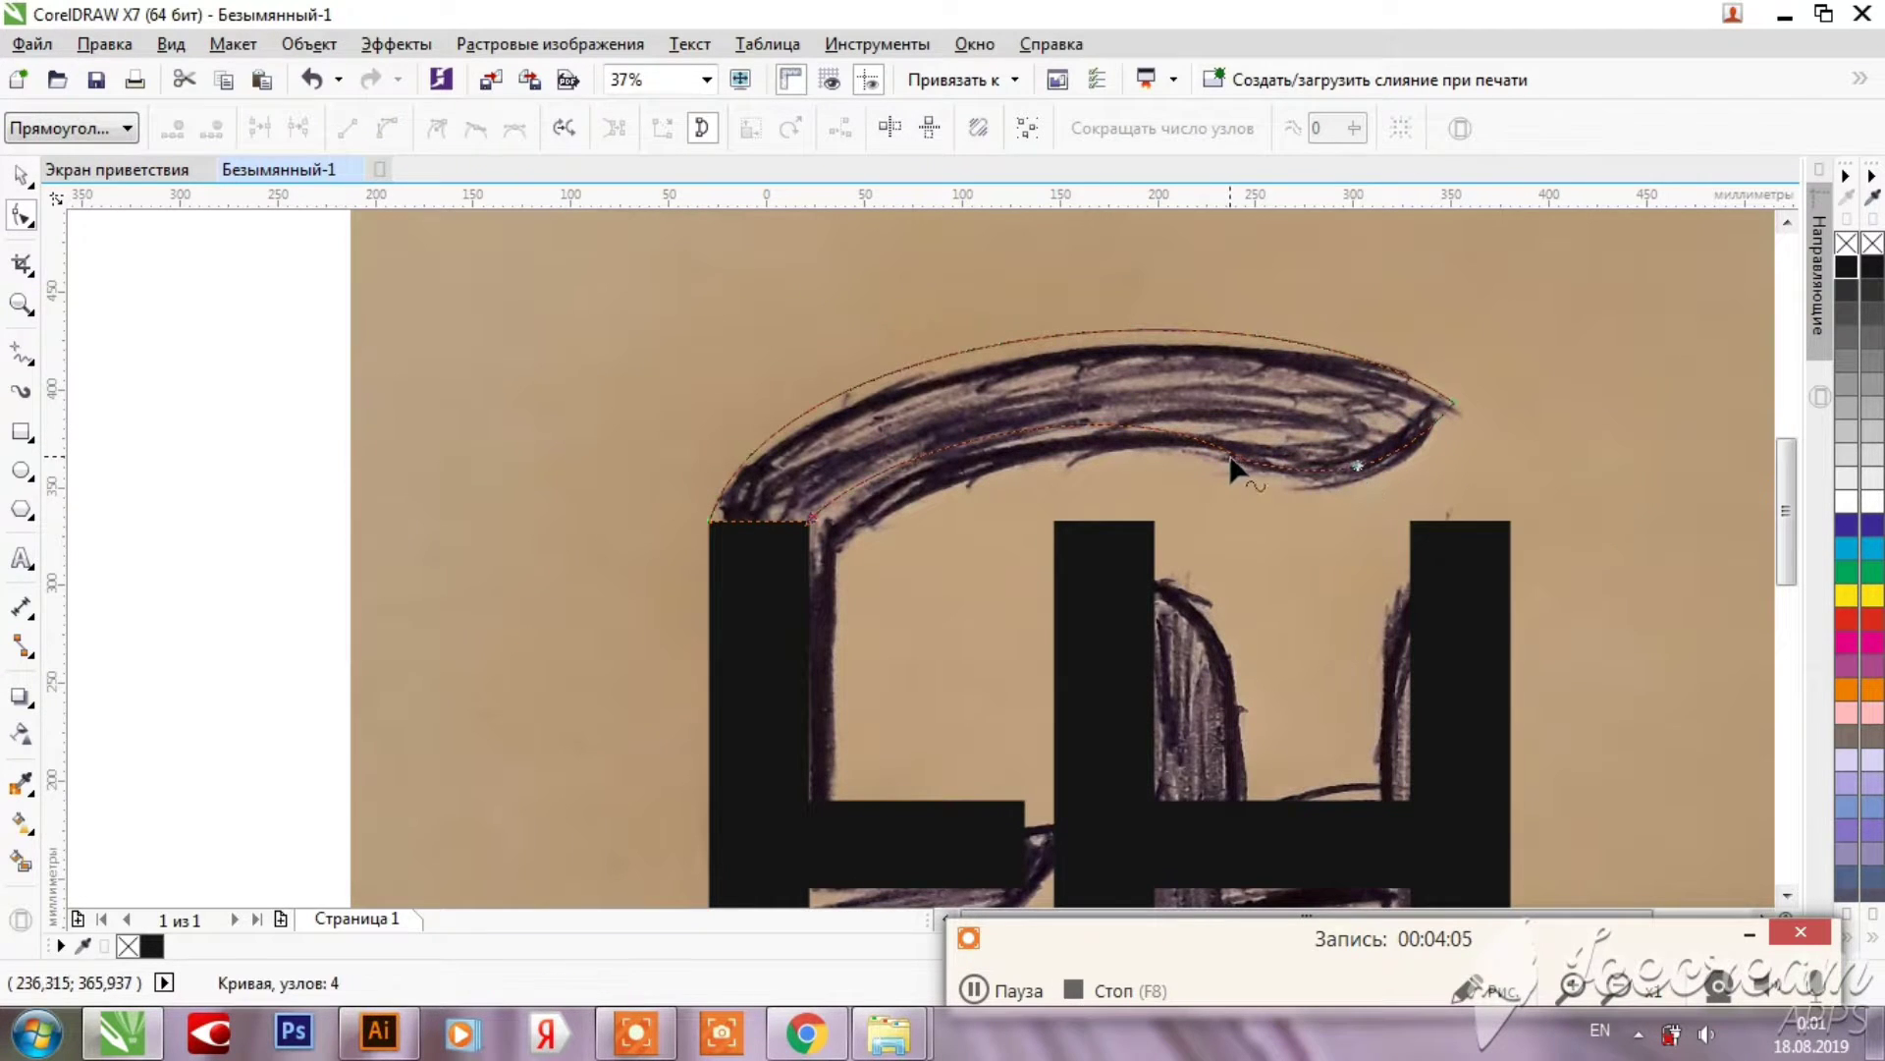
drag(1230, 469, 1199, 417)
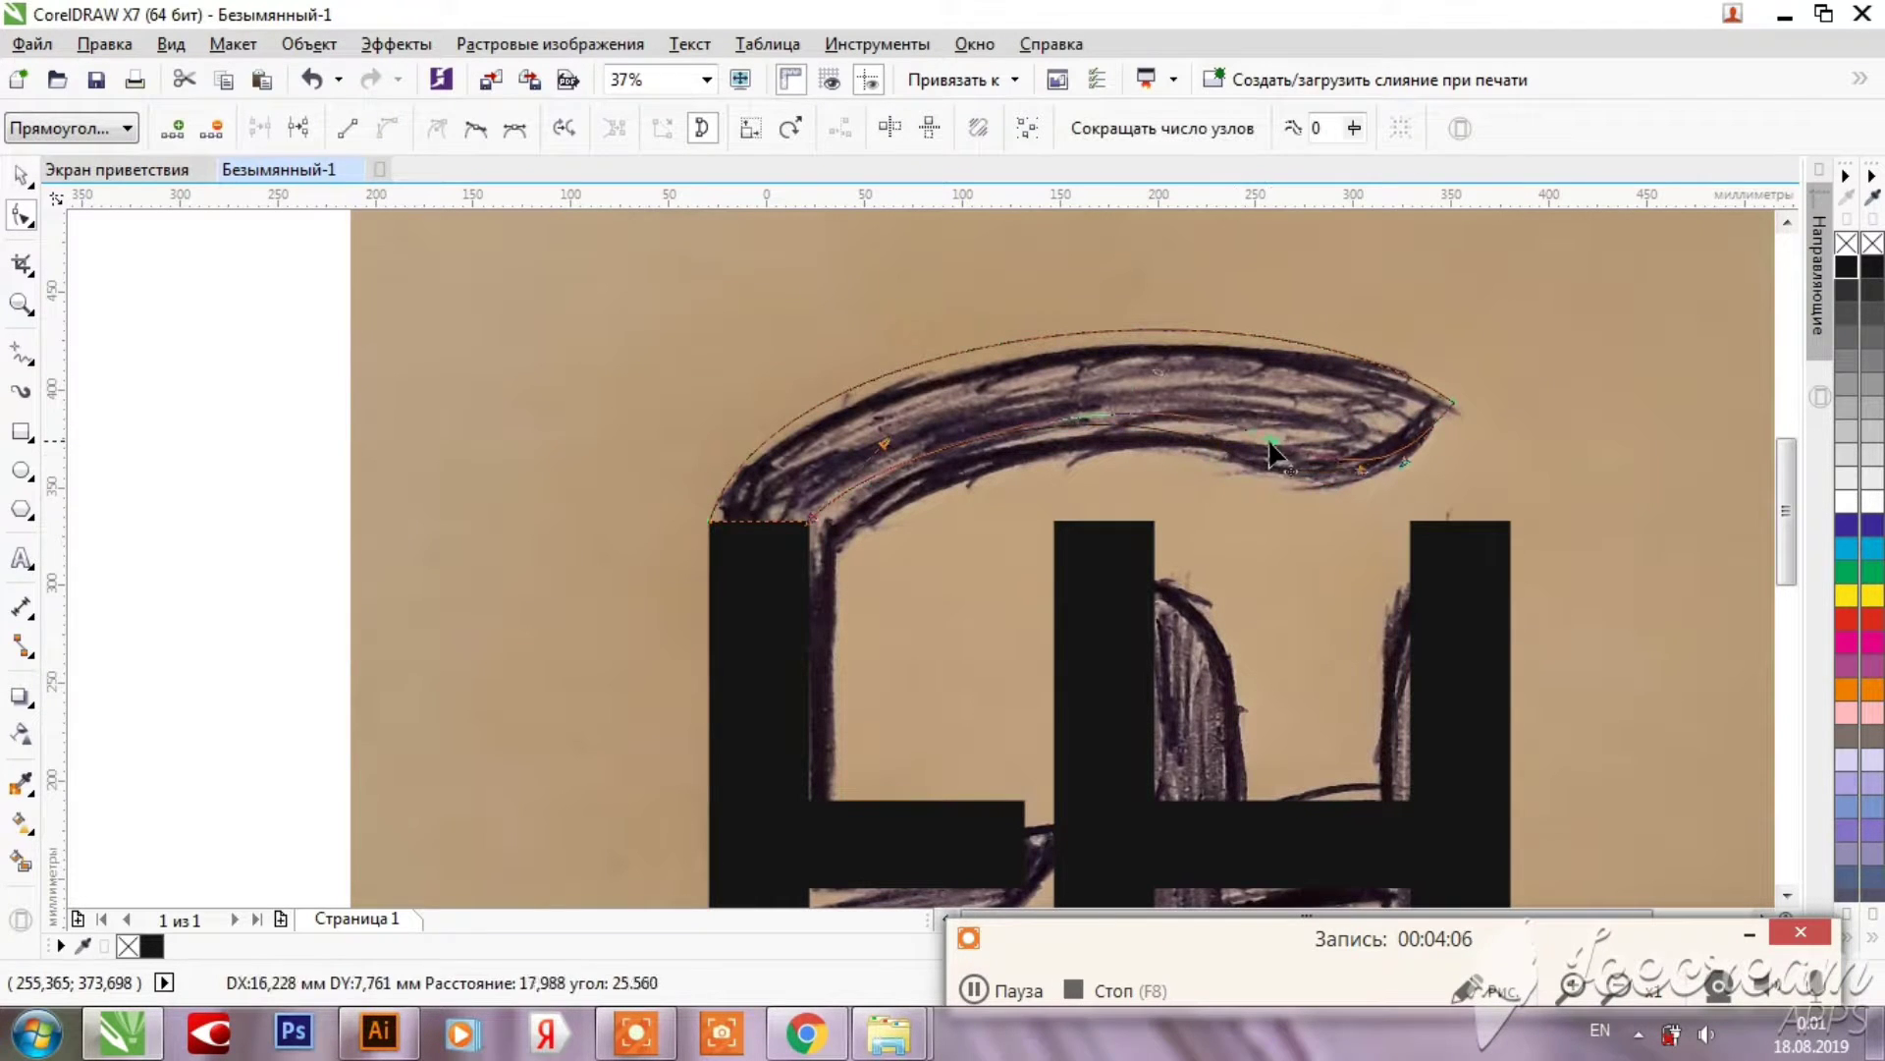
click(1853, 269)
drag(1404, 464, 1434, 446)
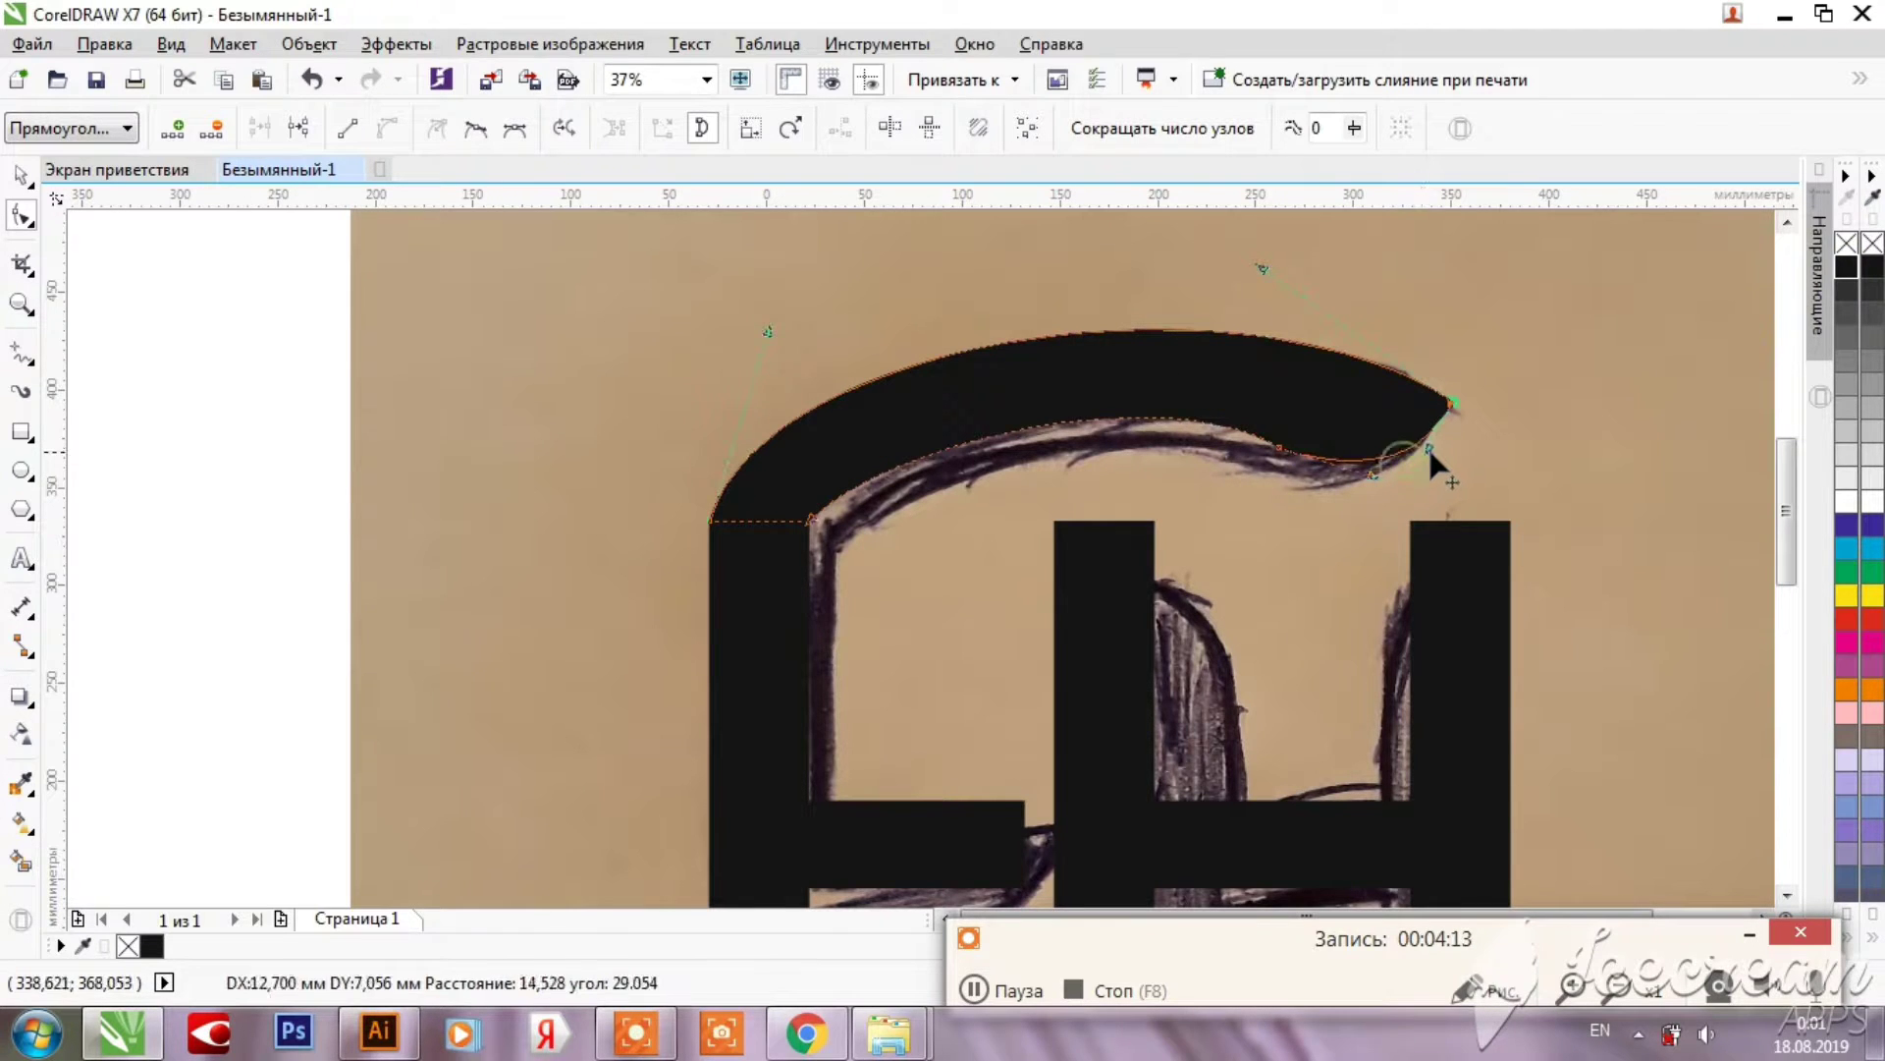
mouse_move(1279, 446)
mouse_down()
mouse_move(1244, 408)
mouse_move(1179, 393)
mouse_up()
Step: Mirror the black arc vertically and horizontally and move it onto the sketch's bottom swoop
click(711, 520)
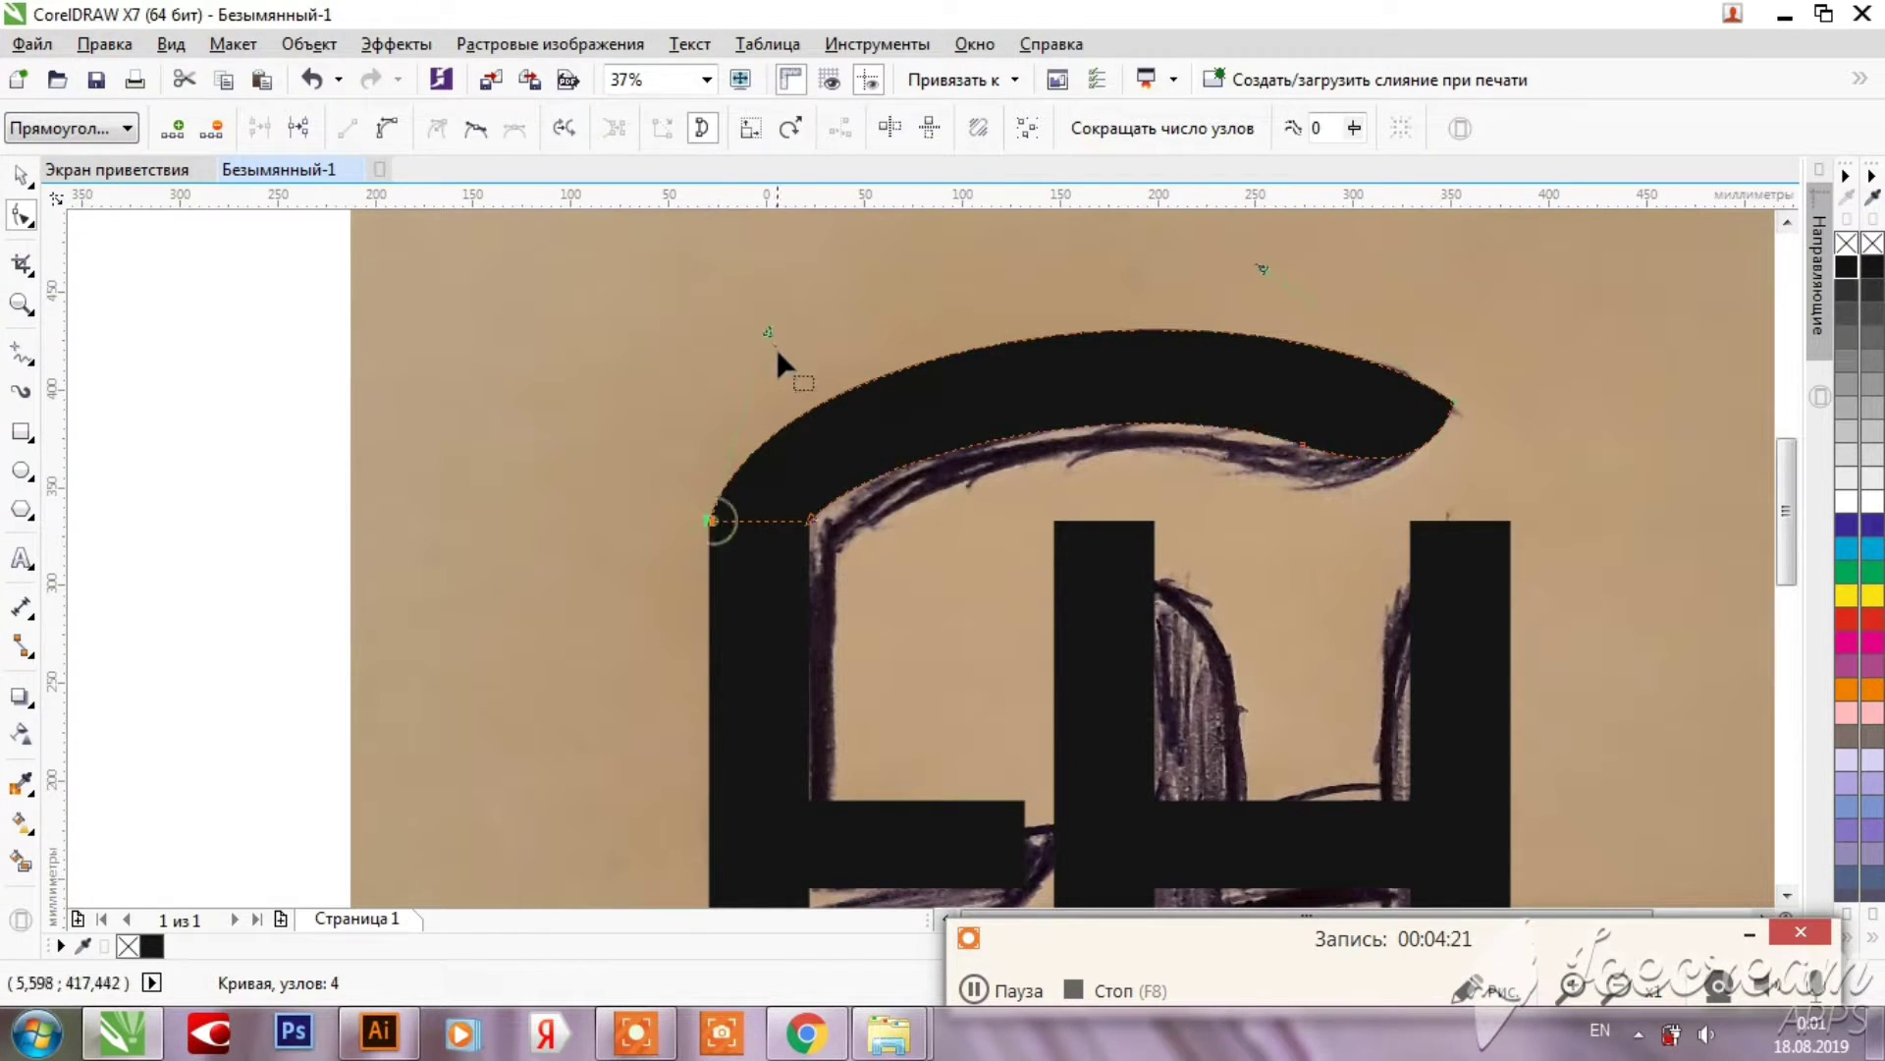
scroll(1462, 361, down, 1)
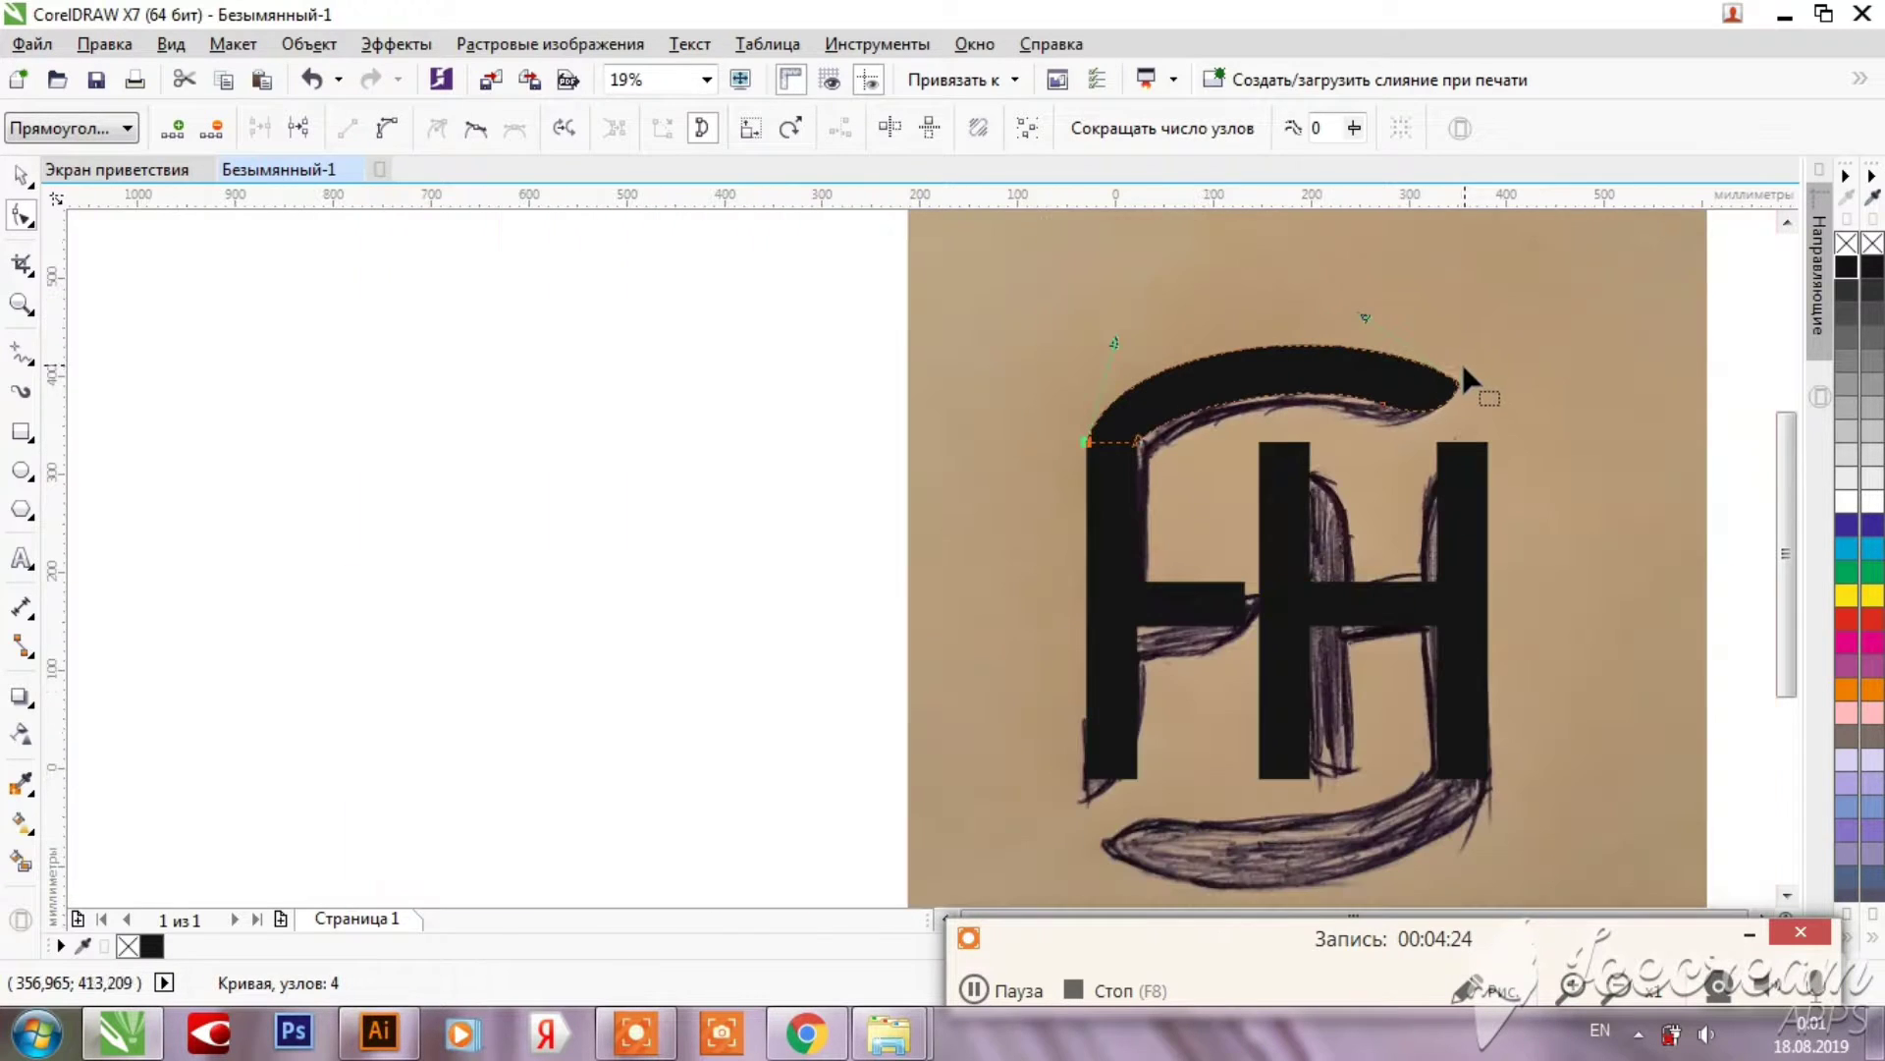
click(22, 172)
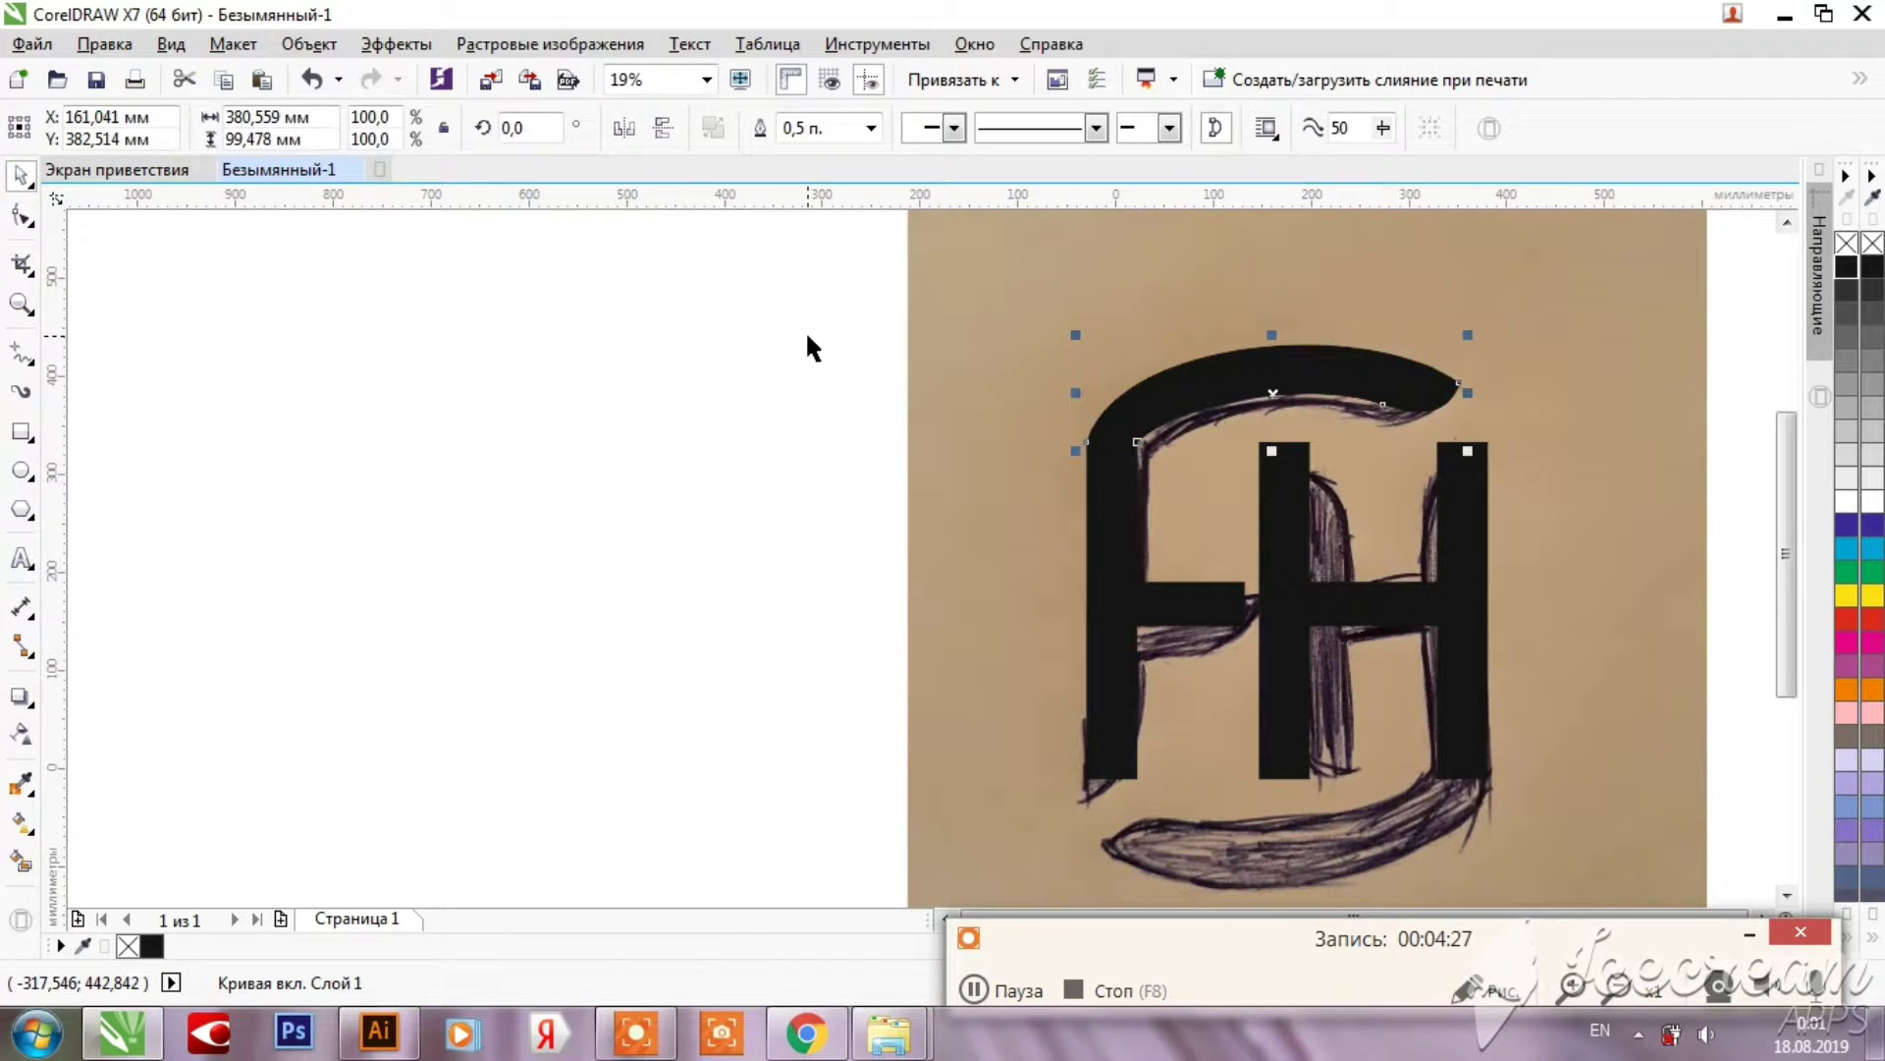
click(664, 129)
click(624, 128)
drag(1281, 407, 1303, 827)
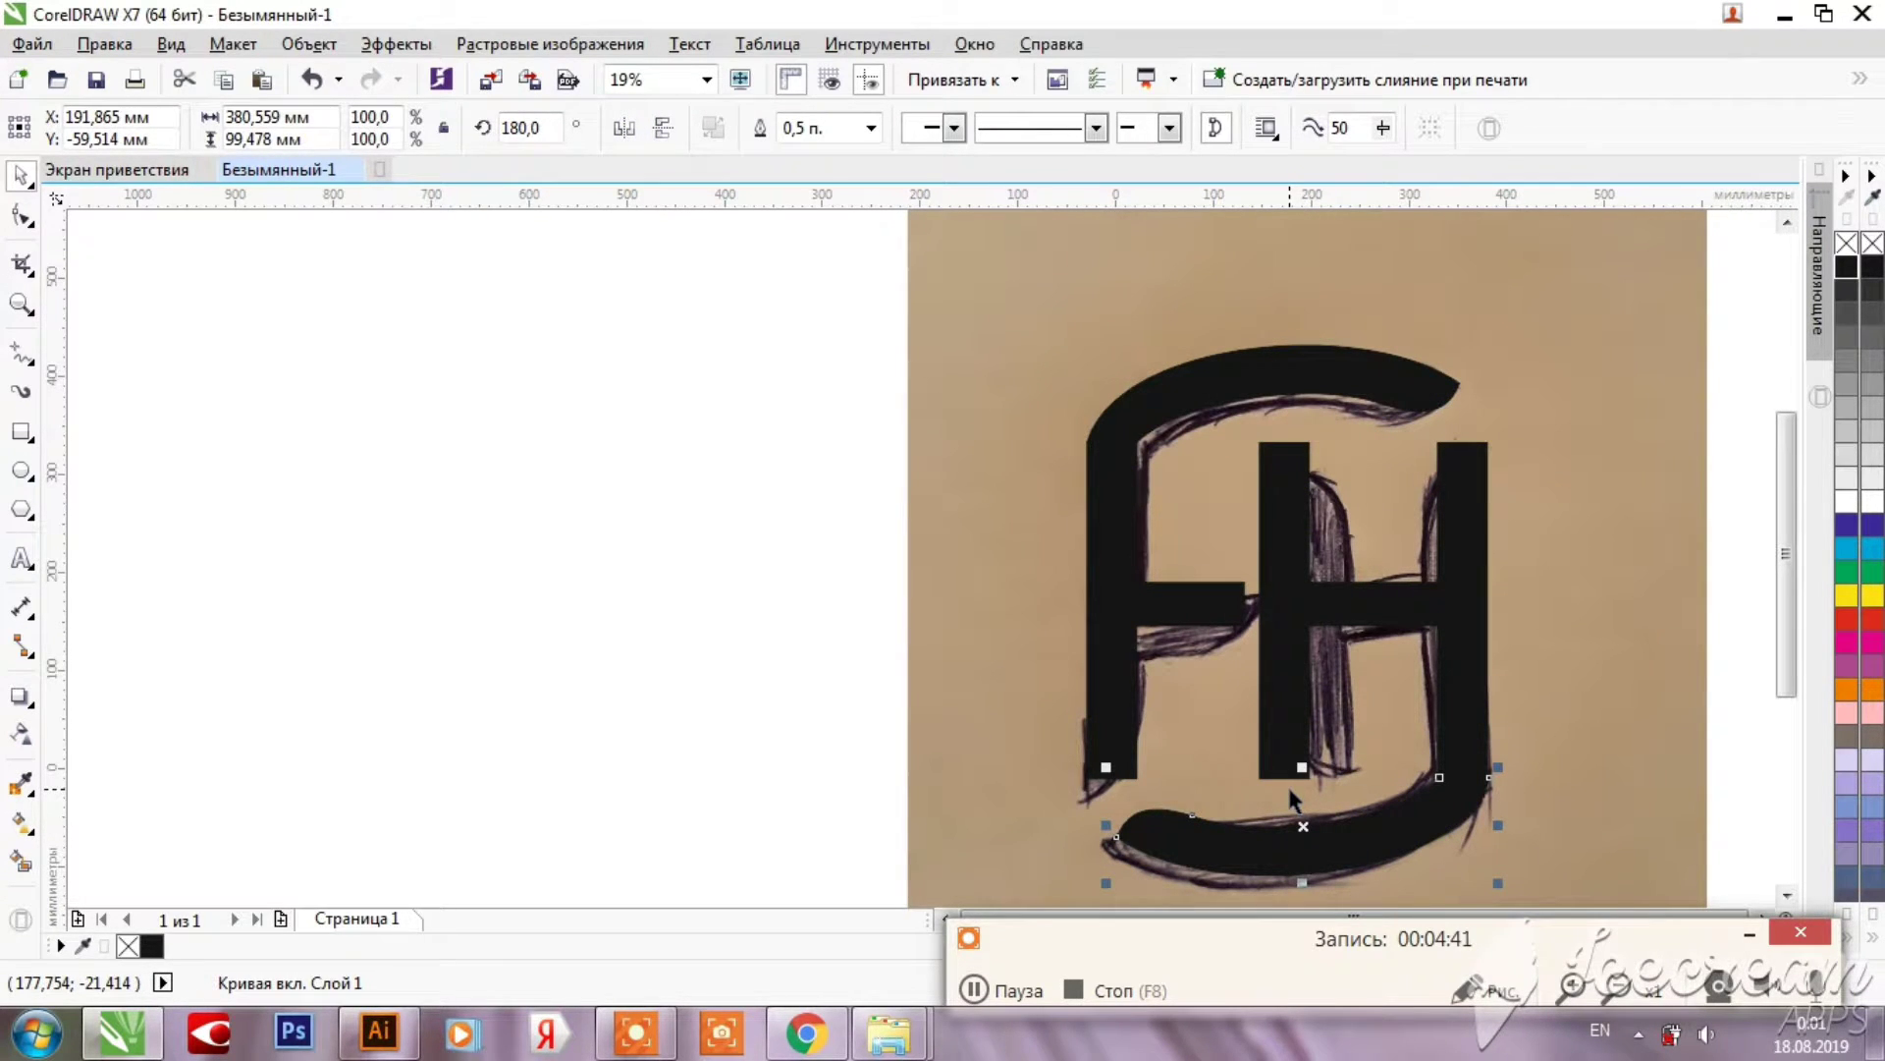
scroll(1204, 493, down, 1)
scroll(1463, 541, up, 1)
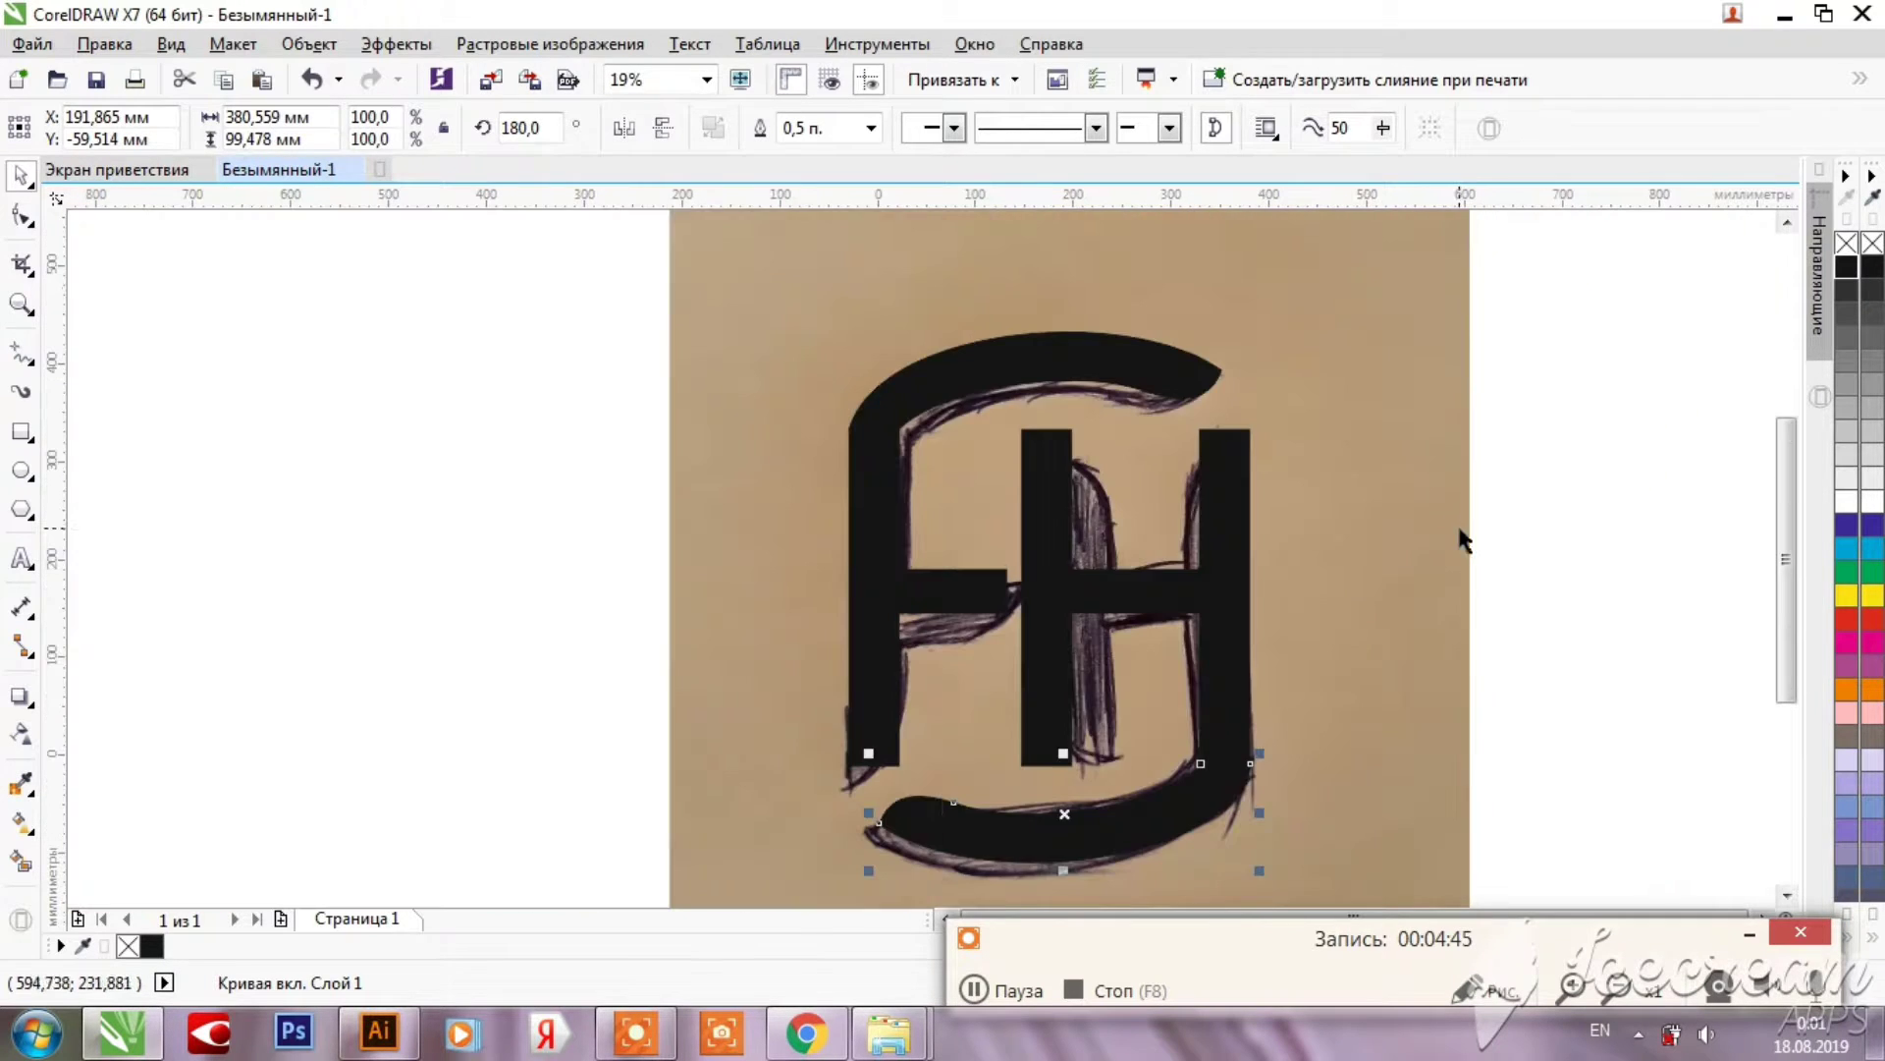
scroll(877, 771, up, 1)
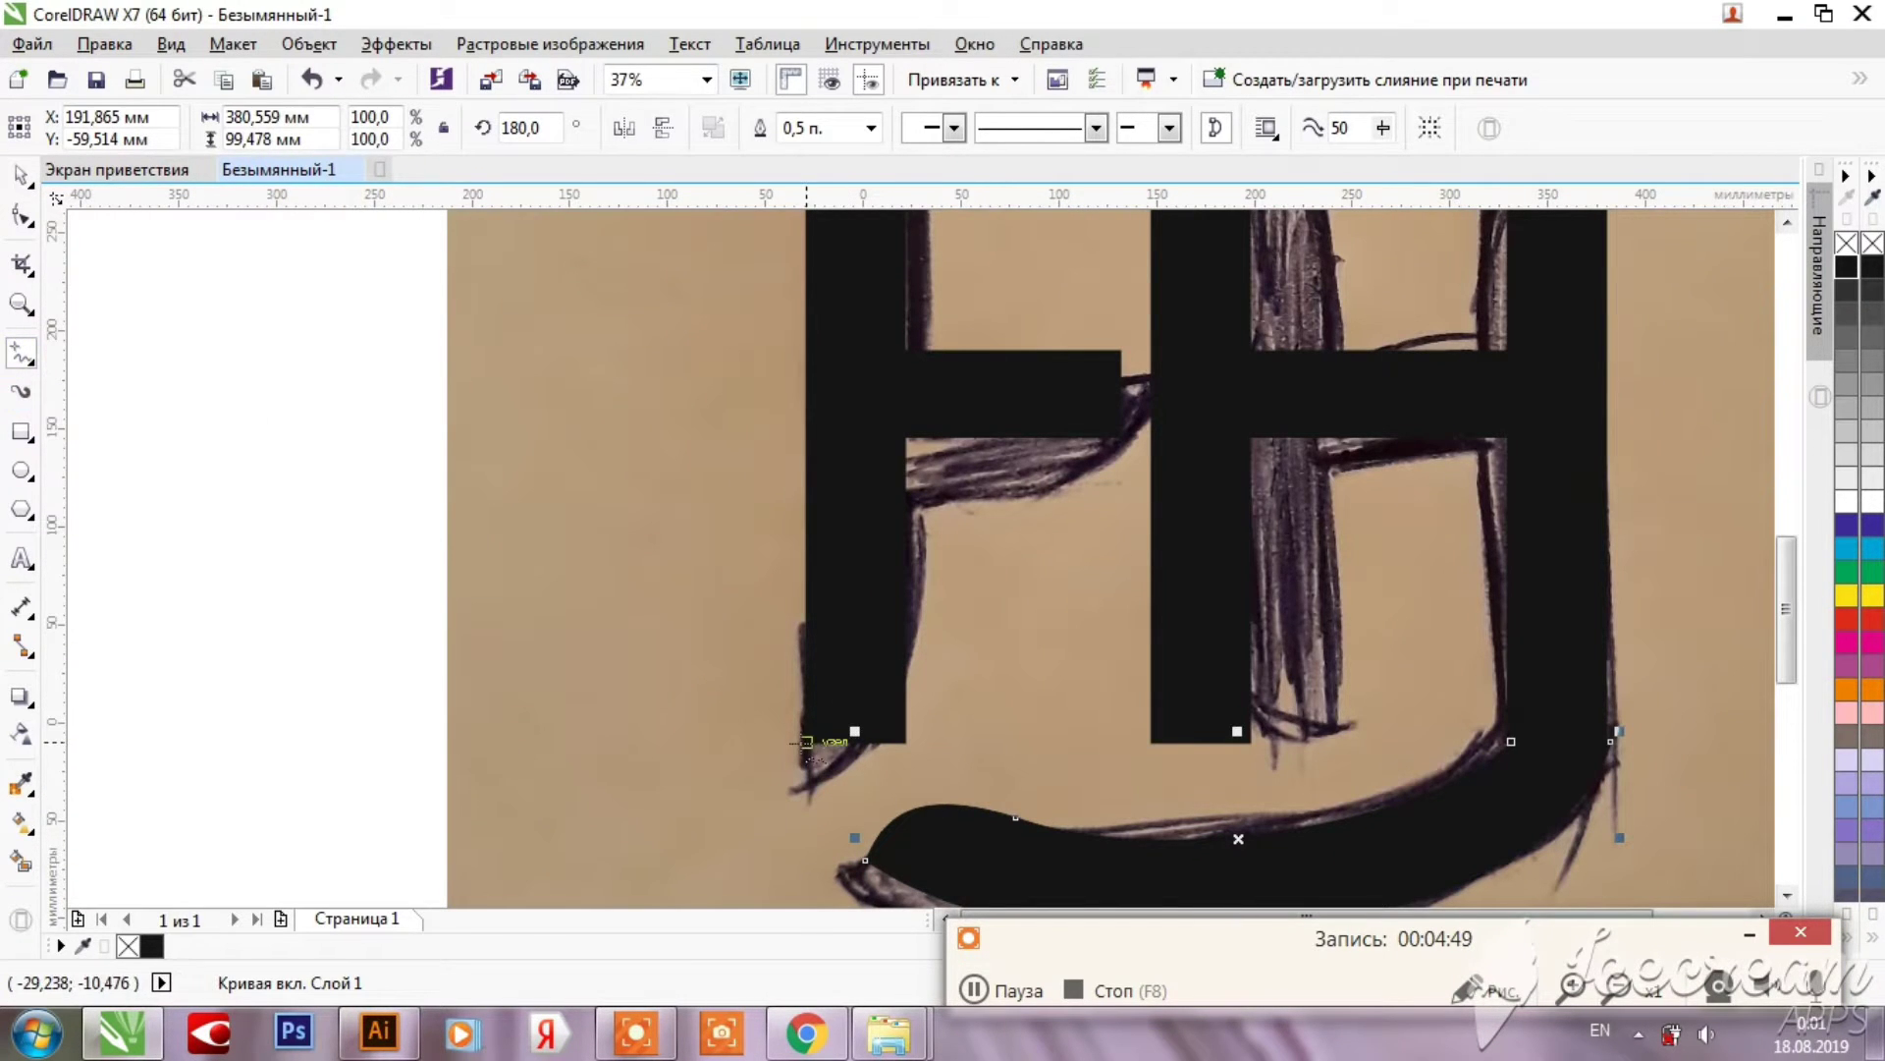
Step: Draw a closed triangle at the F stem's bottom-left corner
click(806, 741)
click(902, 634)
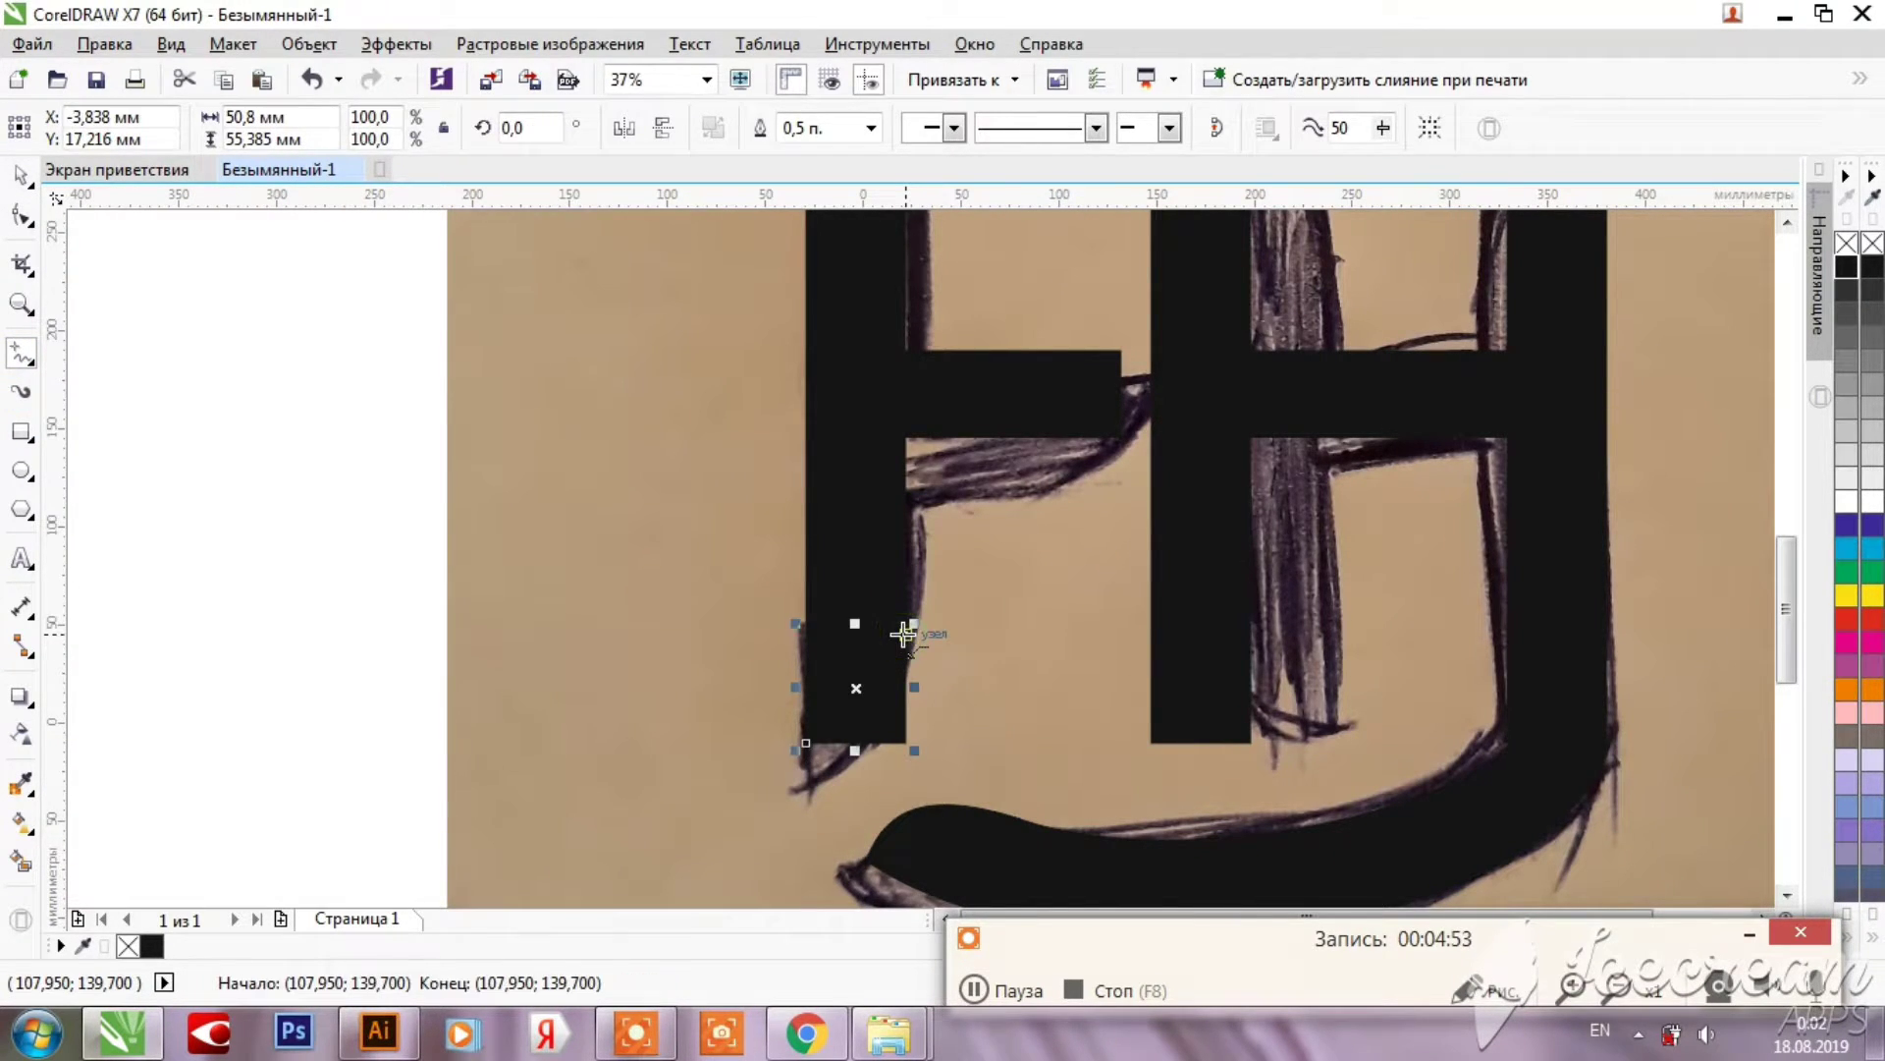
click(948, 756)
click(805, 741)
key(F10)
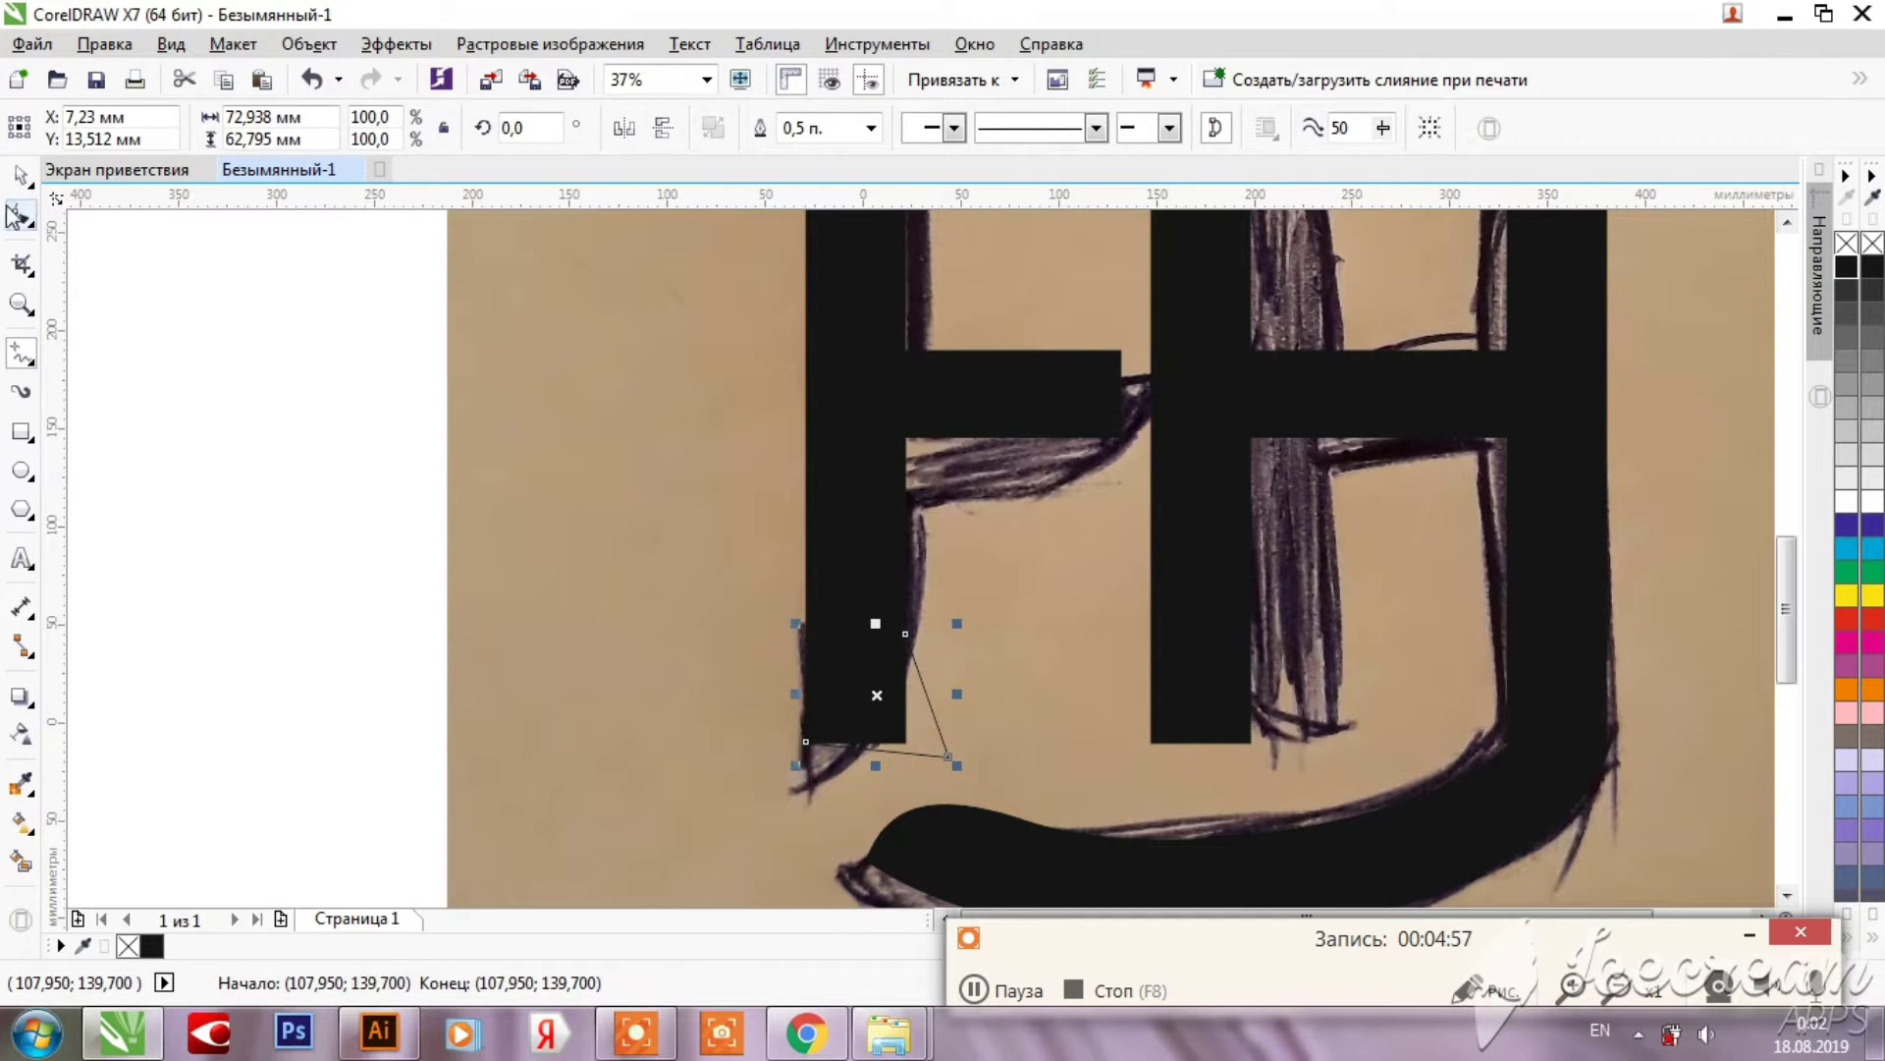
scroll(854, 704, up, 1)
Step: Bend the triangle's inner edge into a smooth curve beside the stem
click(838, 661)
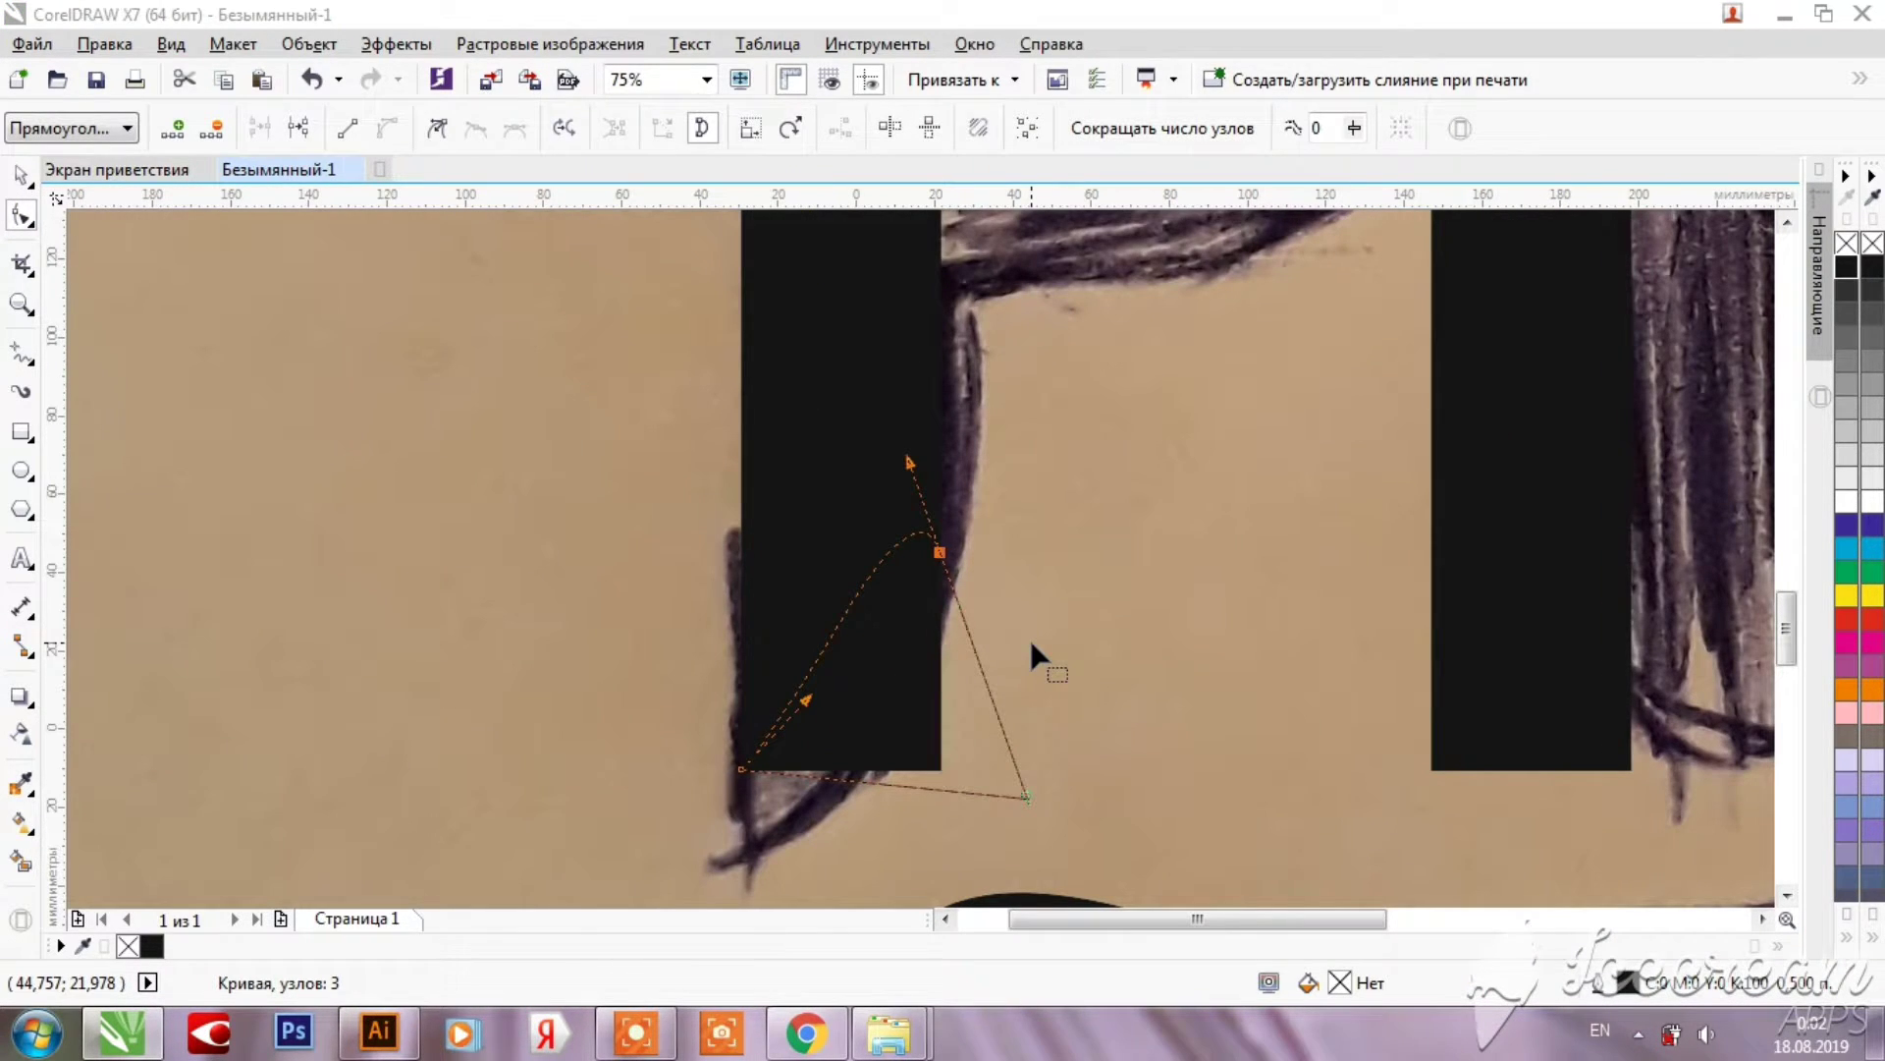
mouse_move(910, 463)
mouse_down()
mouse_move(889, 722)
mouse_move(864, 579)
mouse_up()
drag(807, 701, 800, 779)
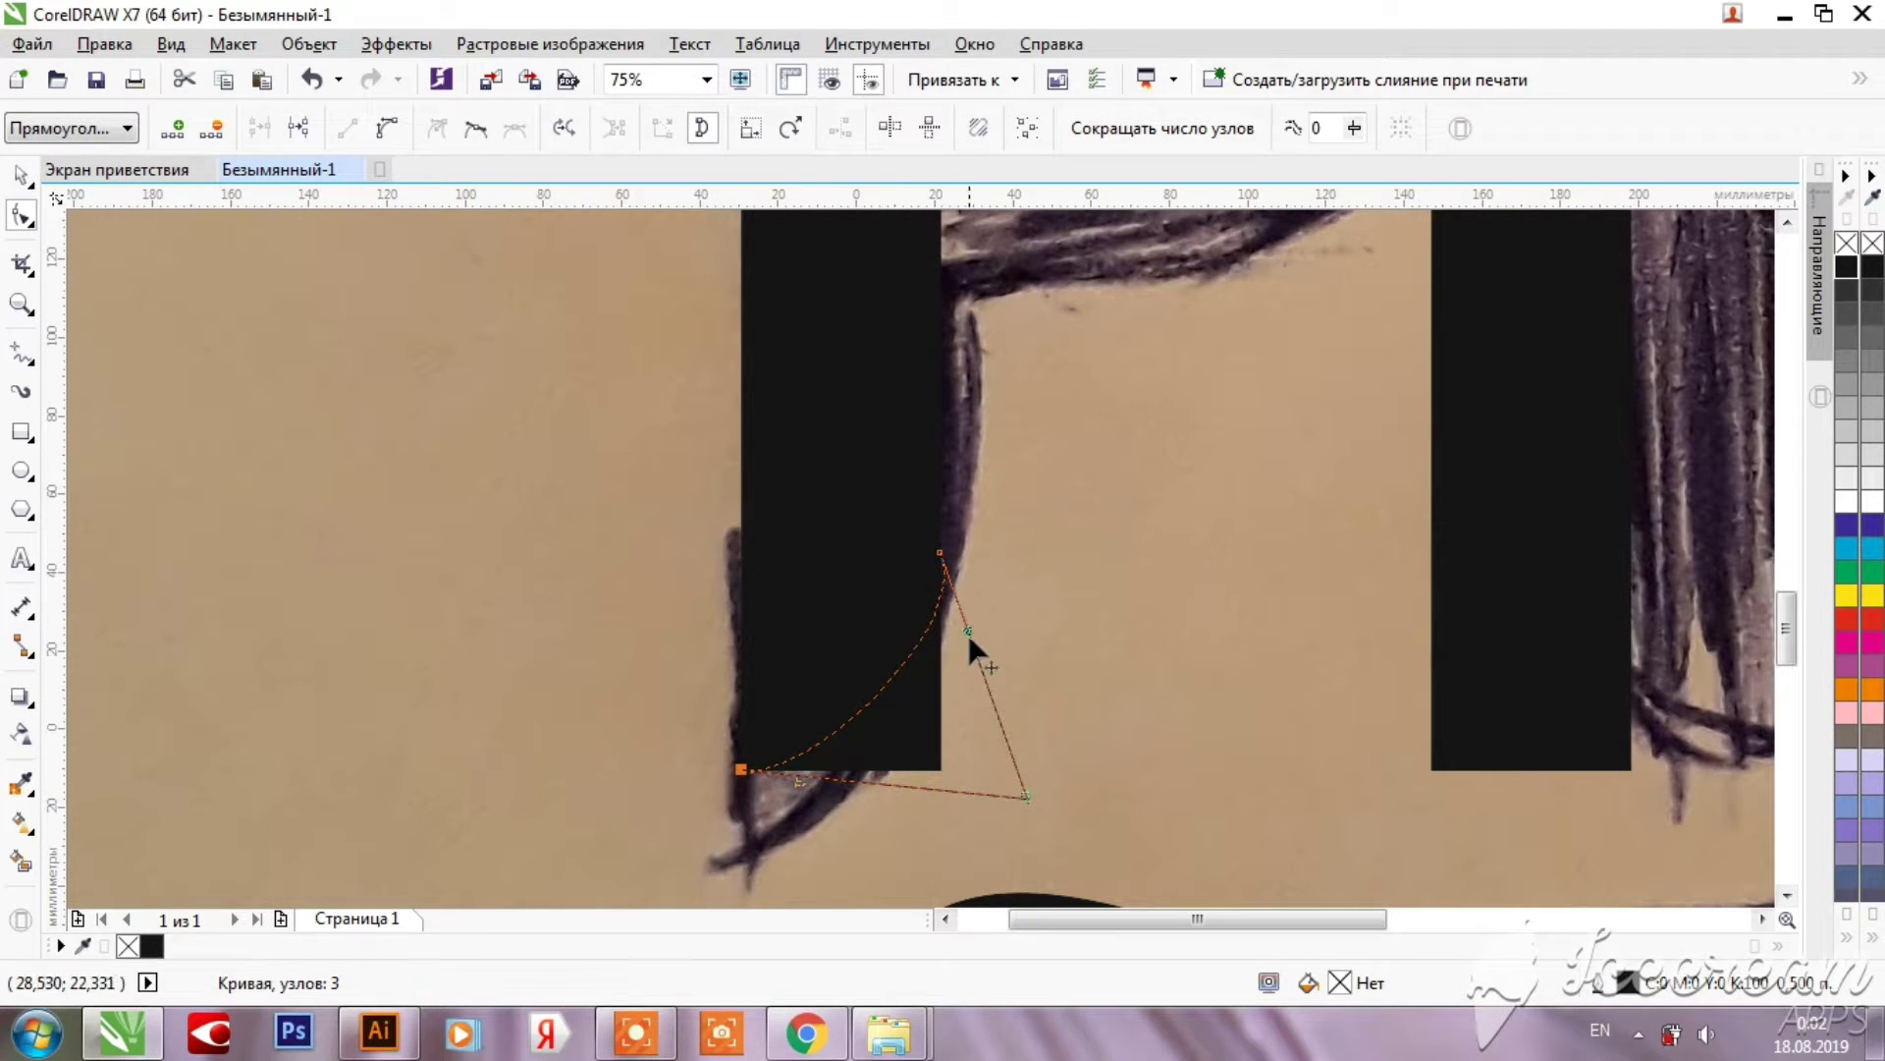
drag(968, 631, 968, 629)
scroll(958, 589, up, 1)
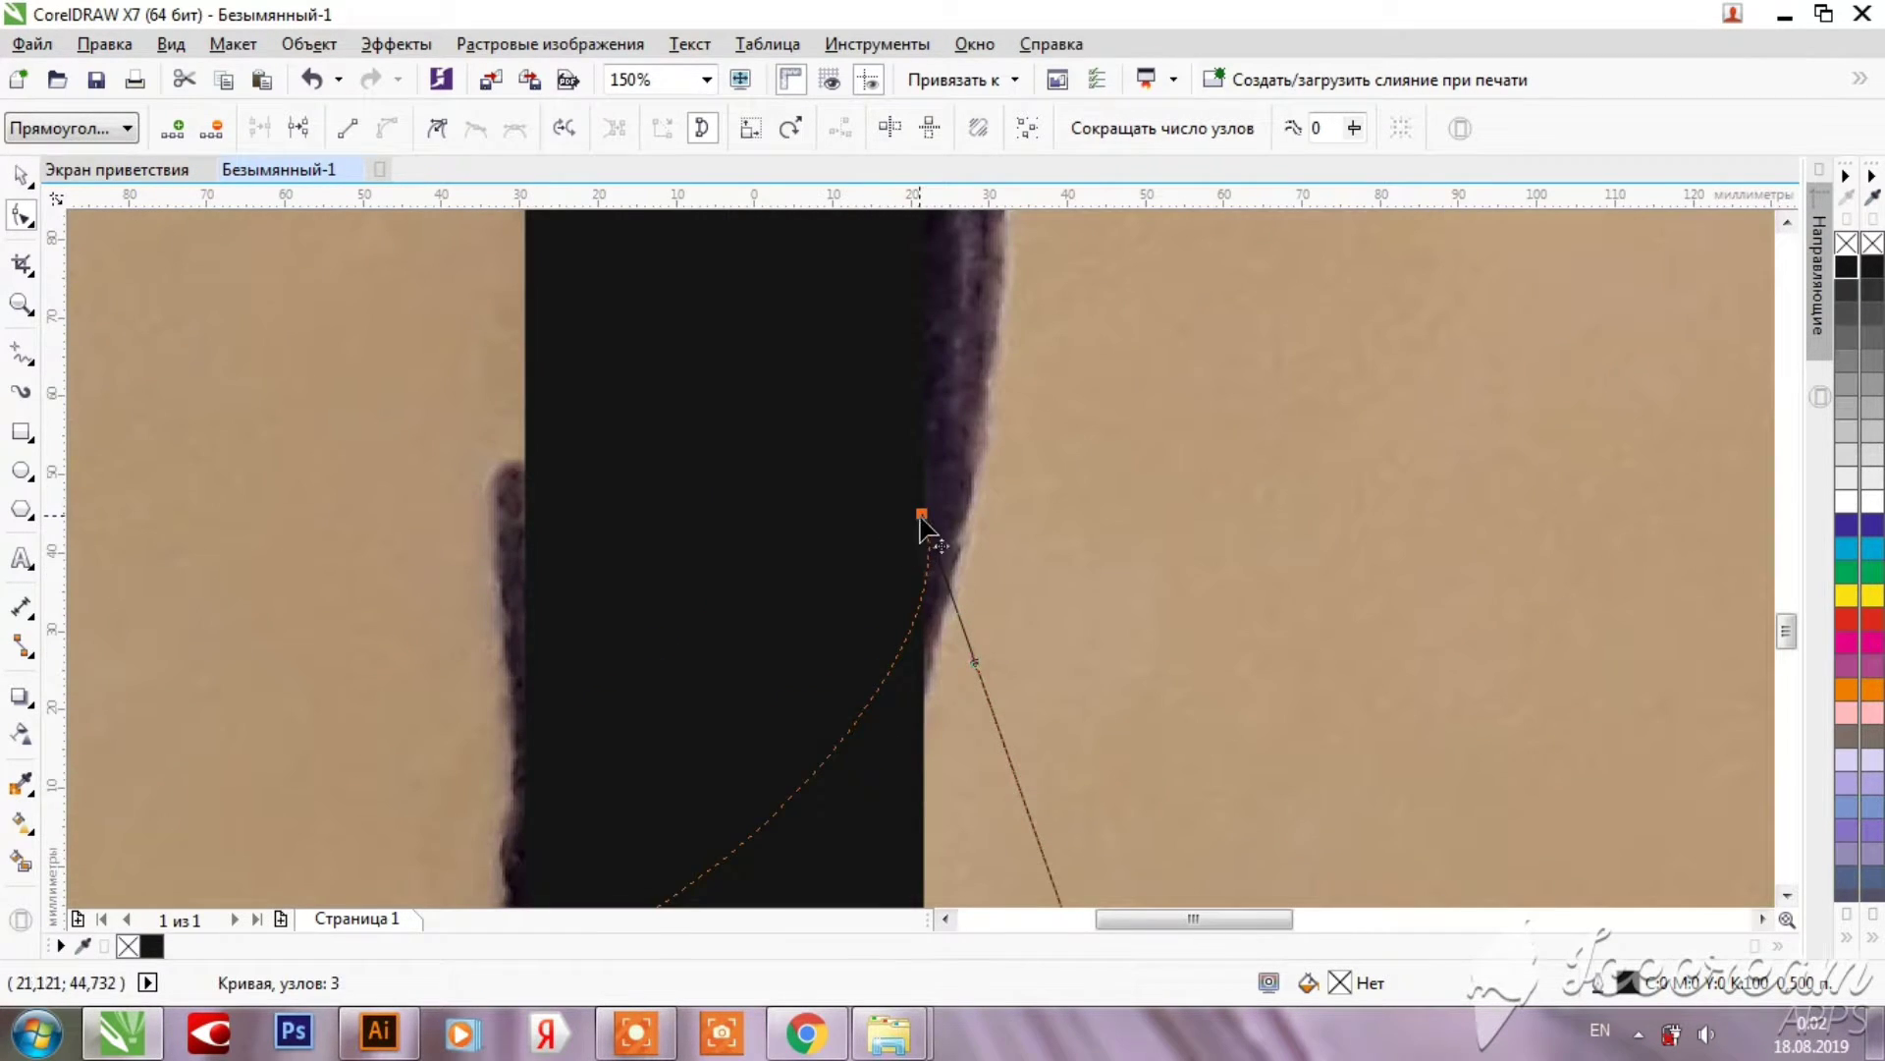
drag(923, 520, 916, 515)
drag(959, 639, 934, 719)
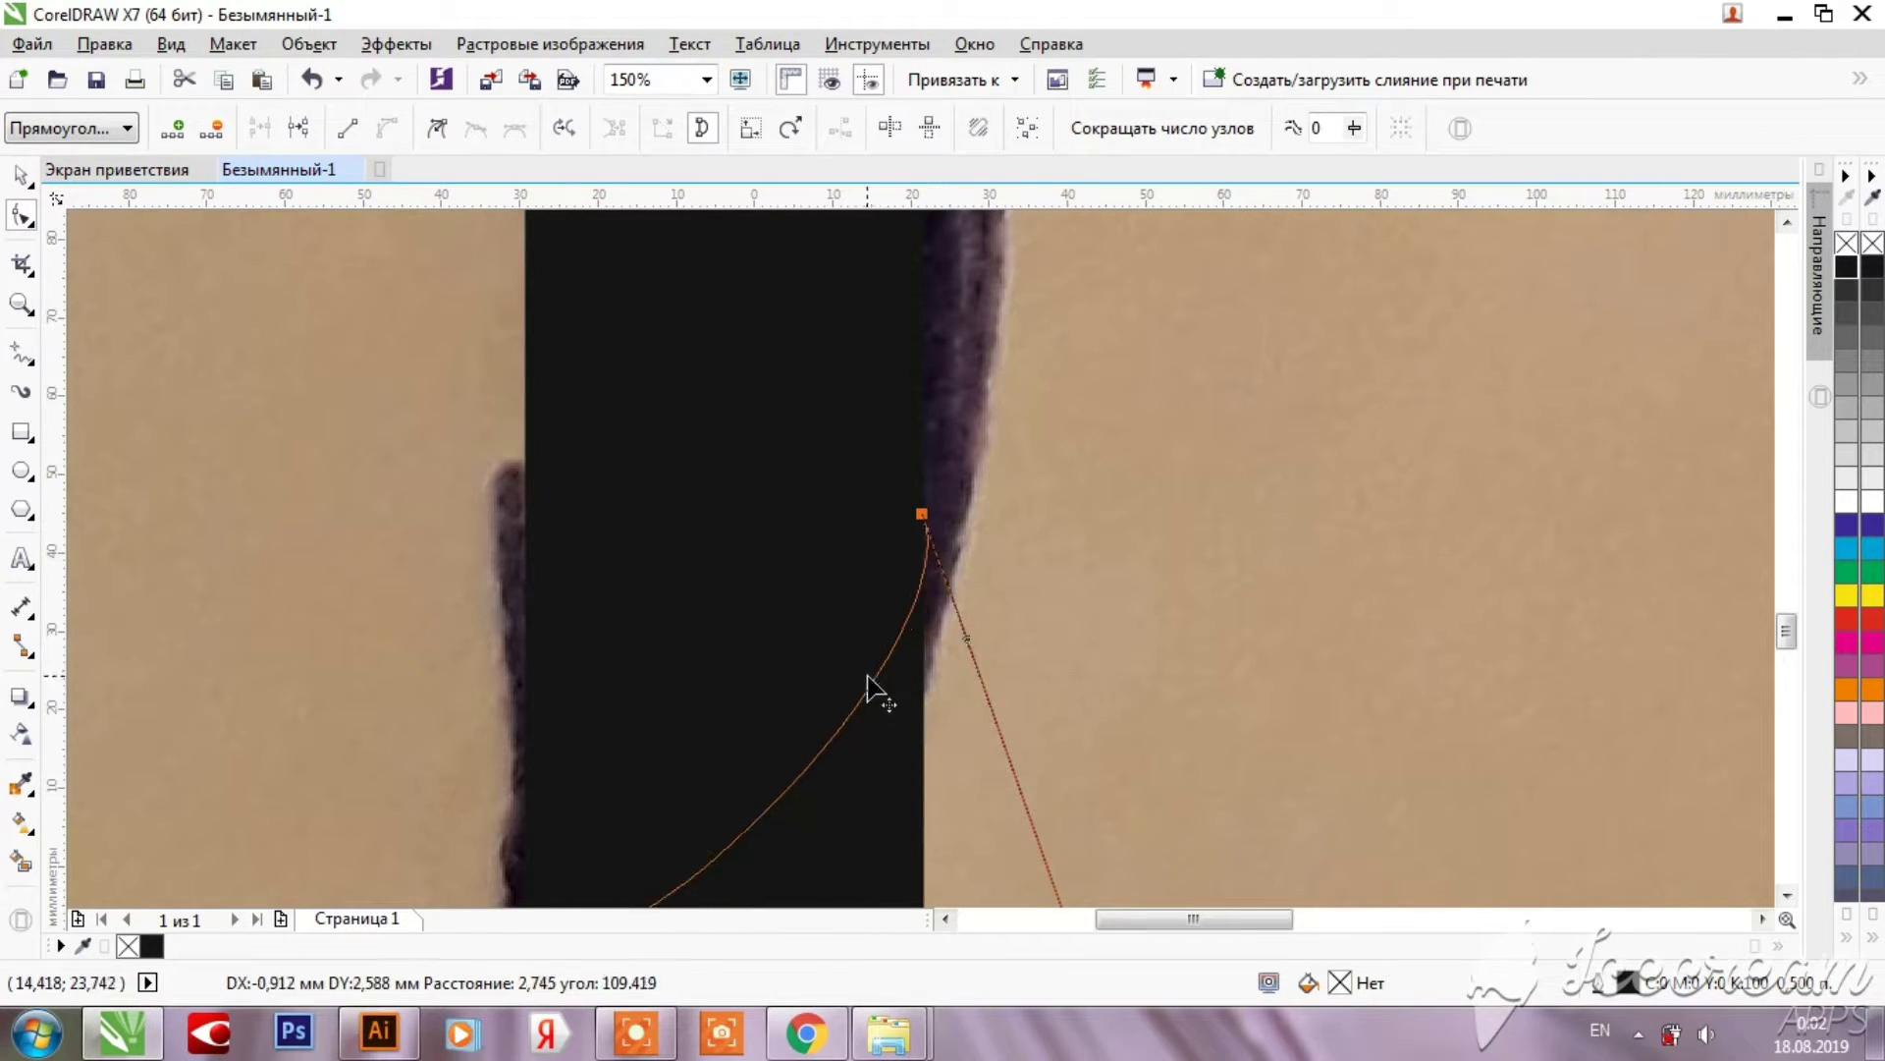
drag(935, 727, 858, 635)
scroll(870, 738, down, 1)
scroll(870, 747, up, 1)
drag(618, 762, 782, 740)
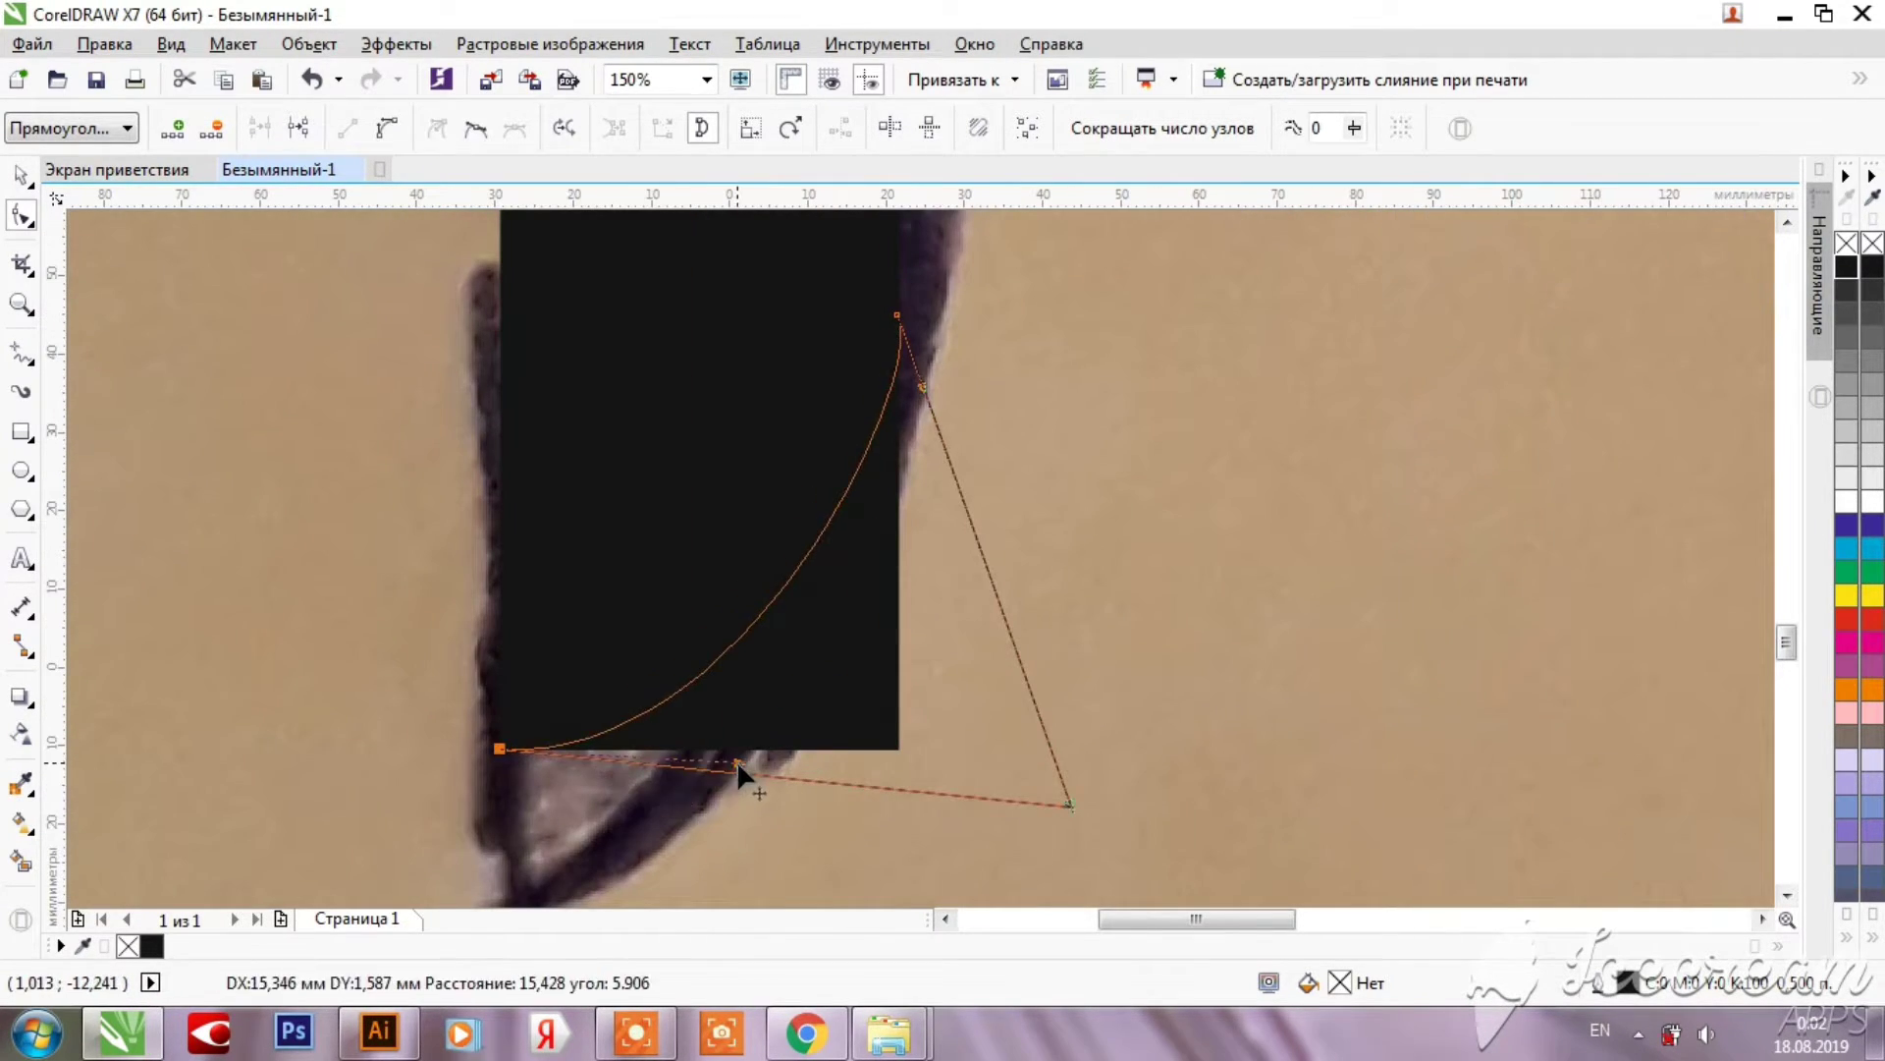
Step: Fill the corner shape 30% gray, then select and delete it
click(1847, 268)
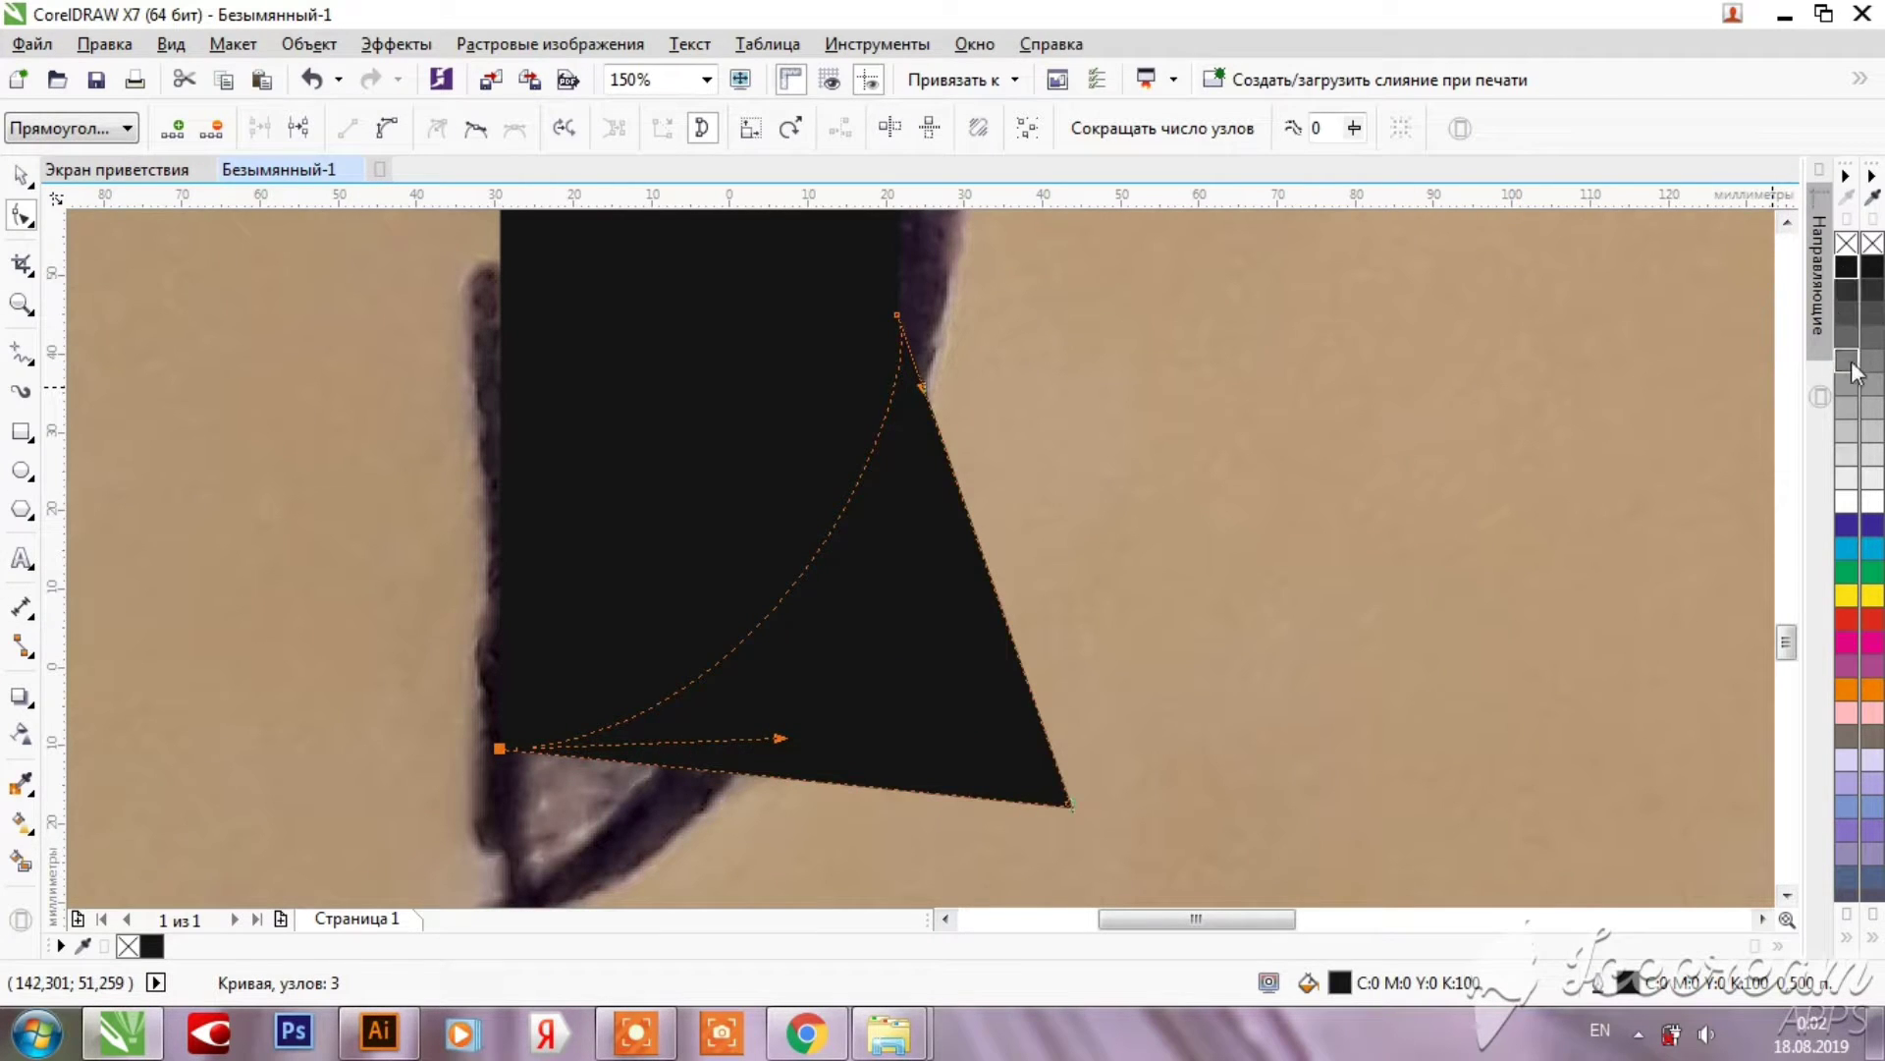
click(1848, 432)
click(21, 177)
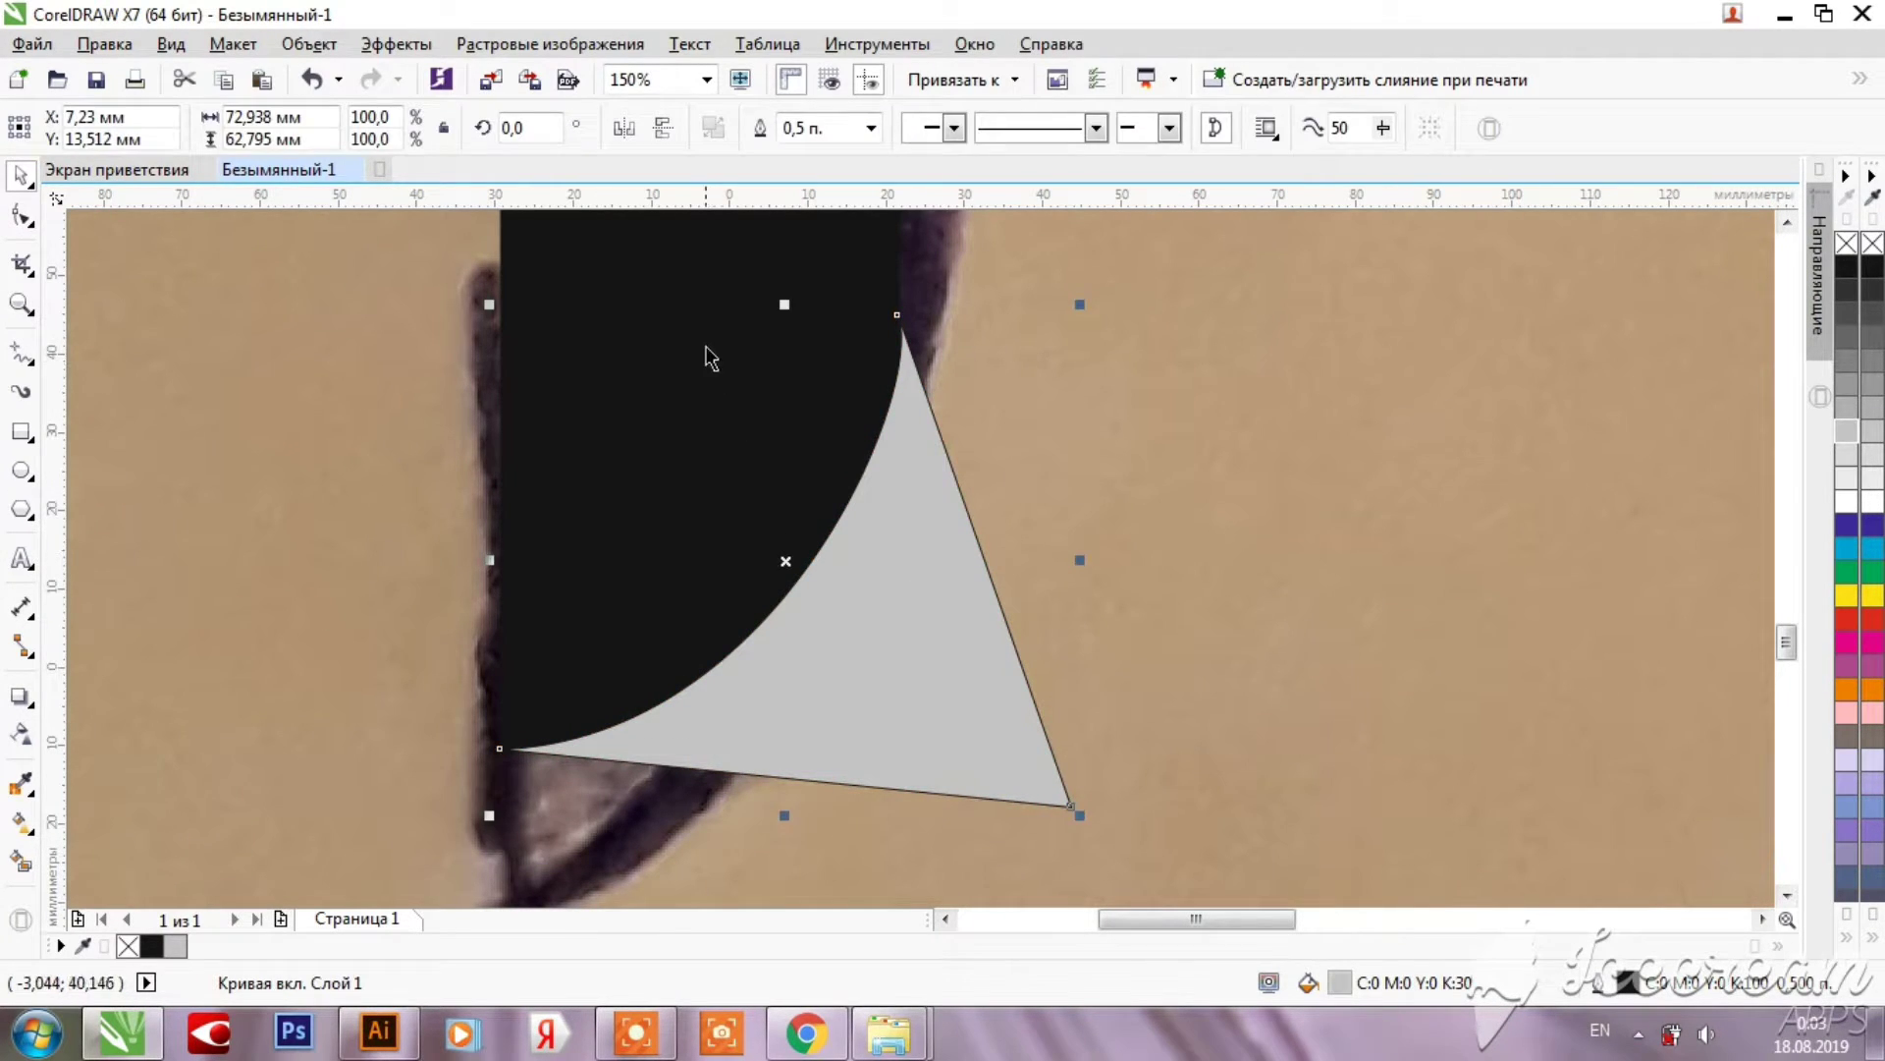
click(1062, 597)
click(999, 699)
key(Delete)
scroll(1221, 560, down, 3)
scroll(1414, 577, down, 1)
scroll(1412, 603, up, 2)
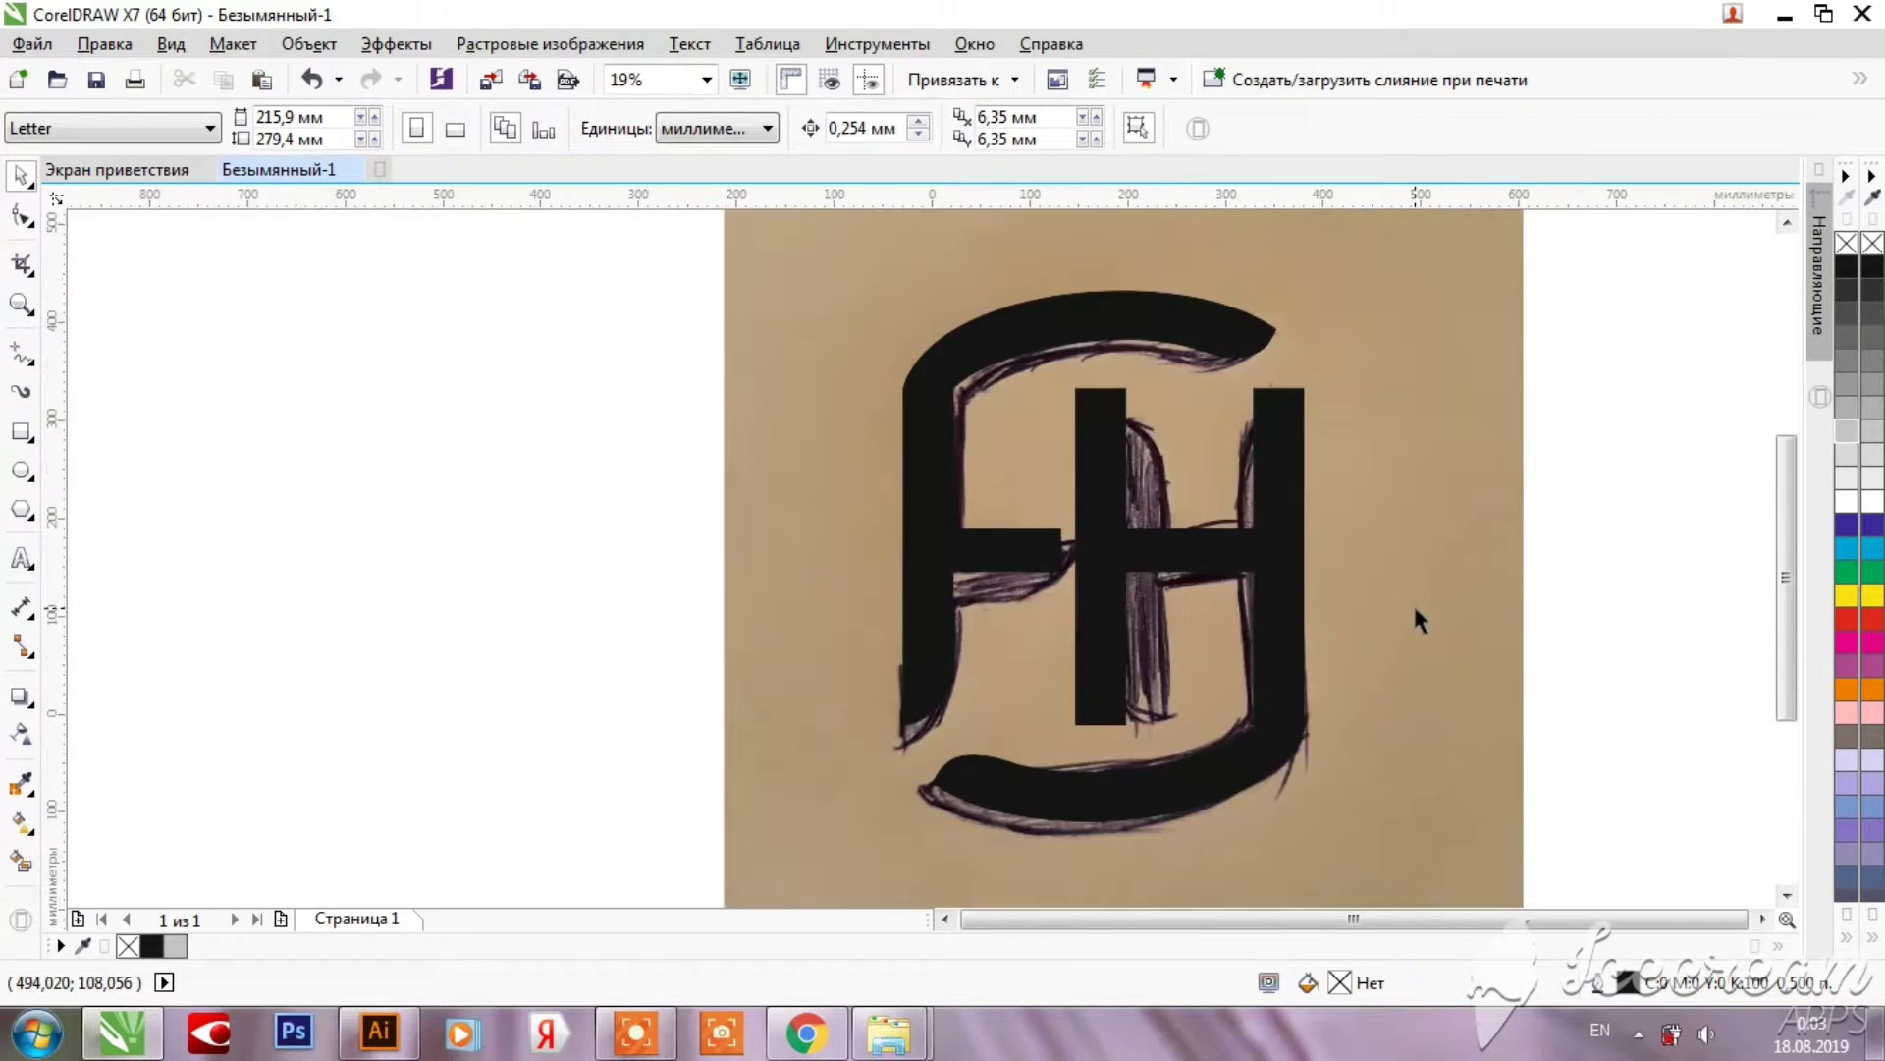
Step: Move the sketch photo aside to check the tracing, then restore it underneath
scroll(946, 652, down, 2)
drag(1077, 393, 423, 393)
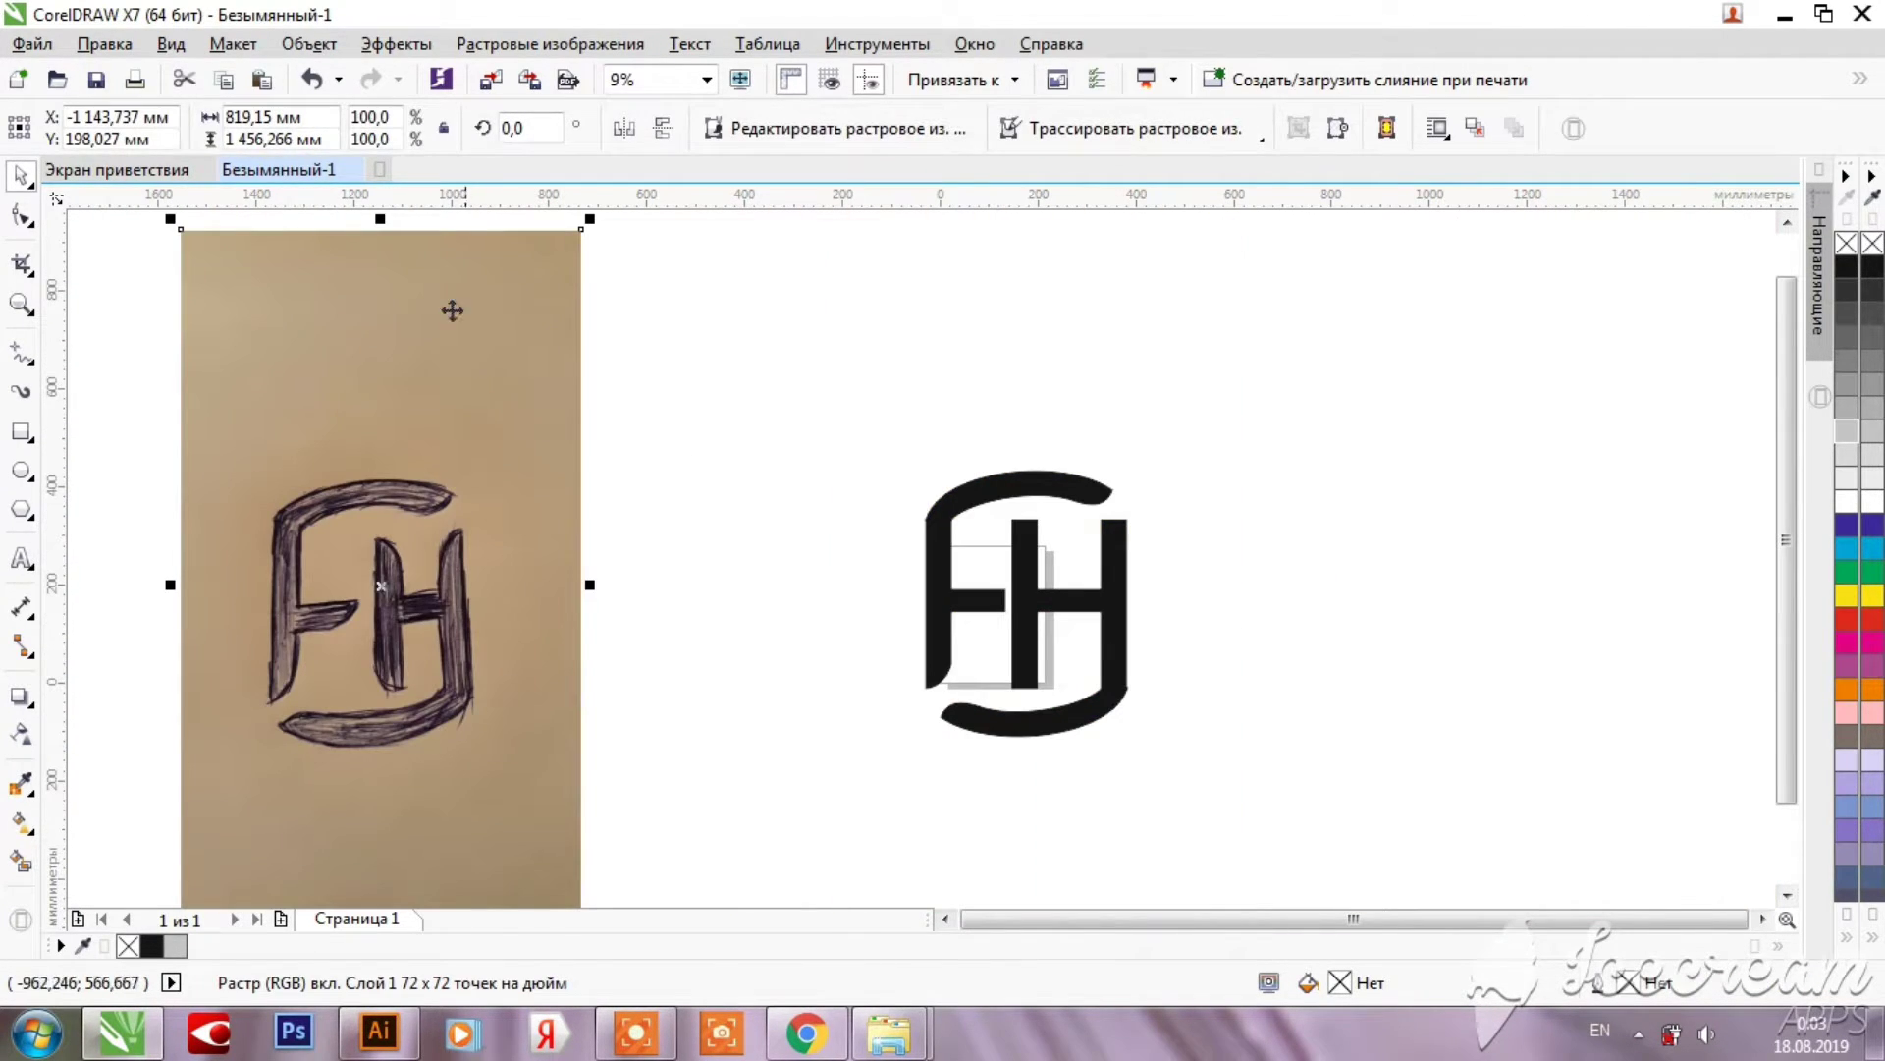
click(312, 79)
scroll(1017, 517, up, 2)
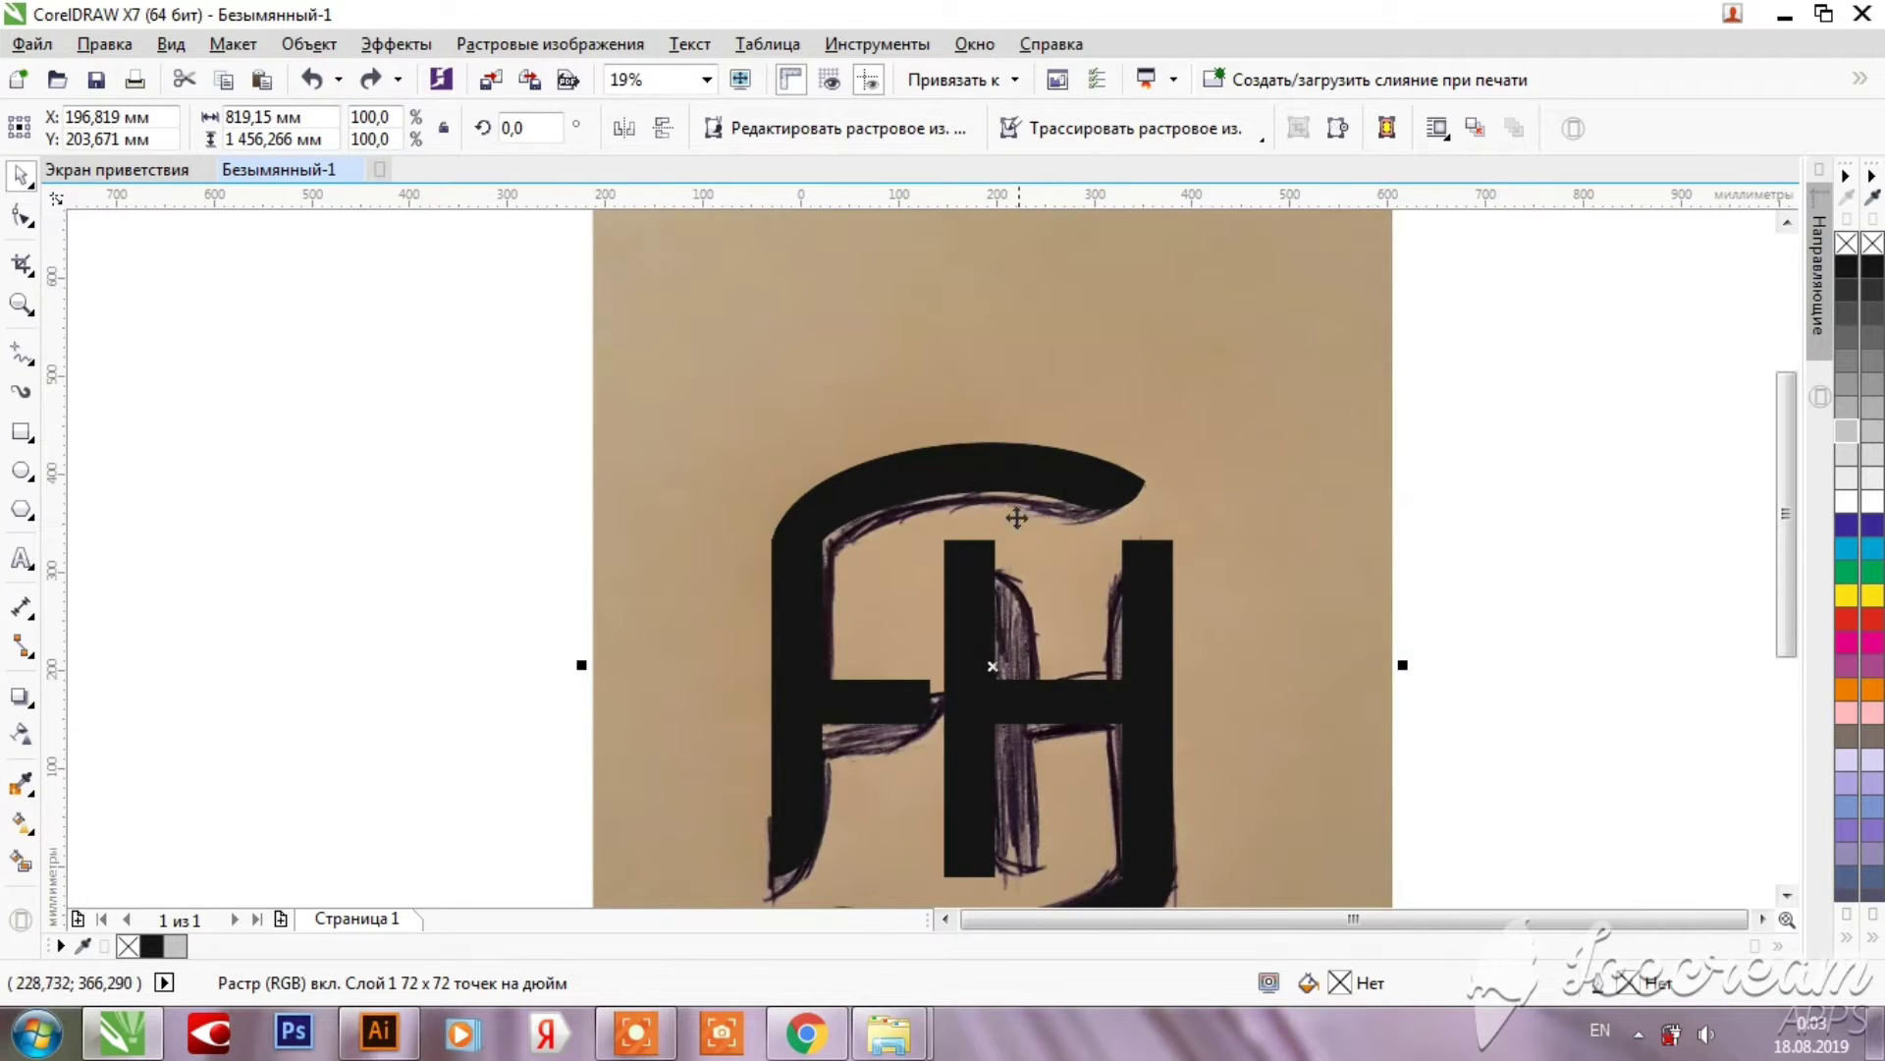
scroll(1017, 517, down, 2)
scroll(948, 766, up, 2)
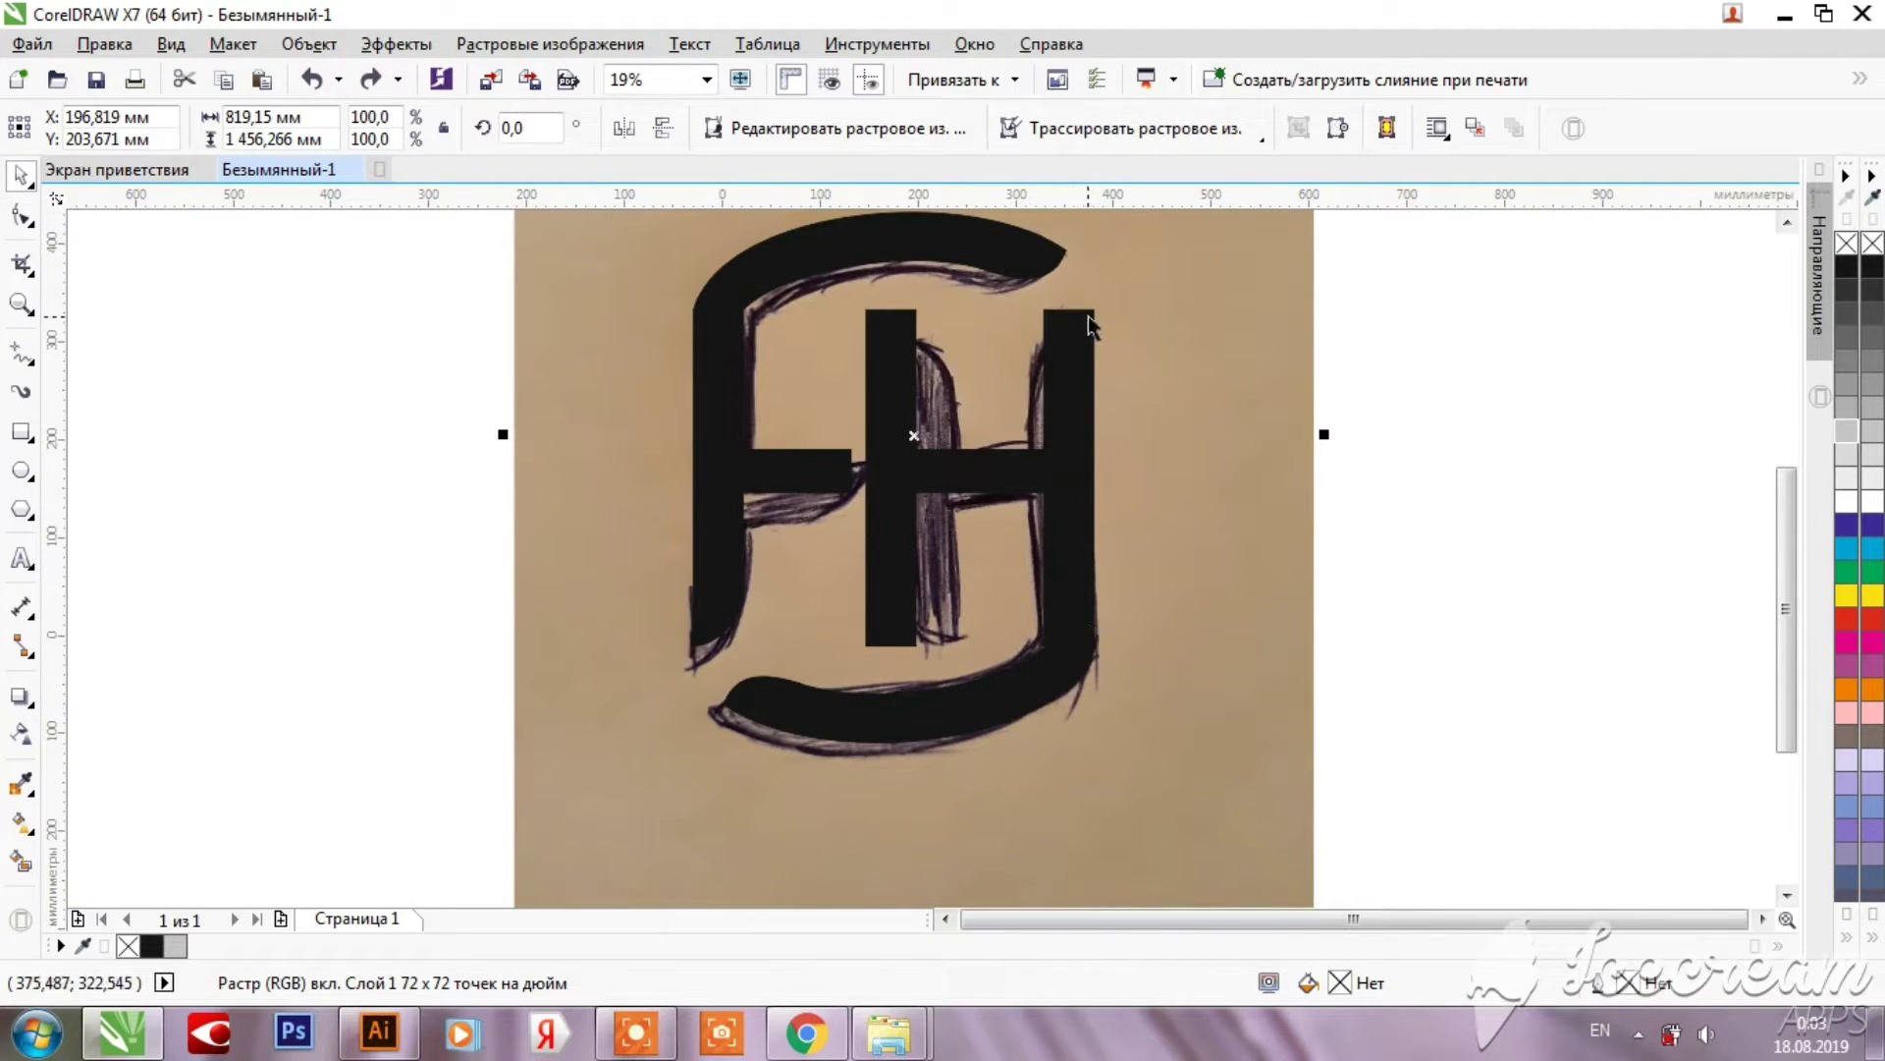
scroll(1090, 324, up, 5)
Step: Draw a light-grey triangle with a concave curved edge at the left stem's top corner
click(22, 360)
click(1165, 345)
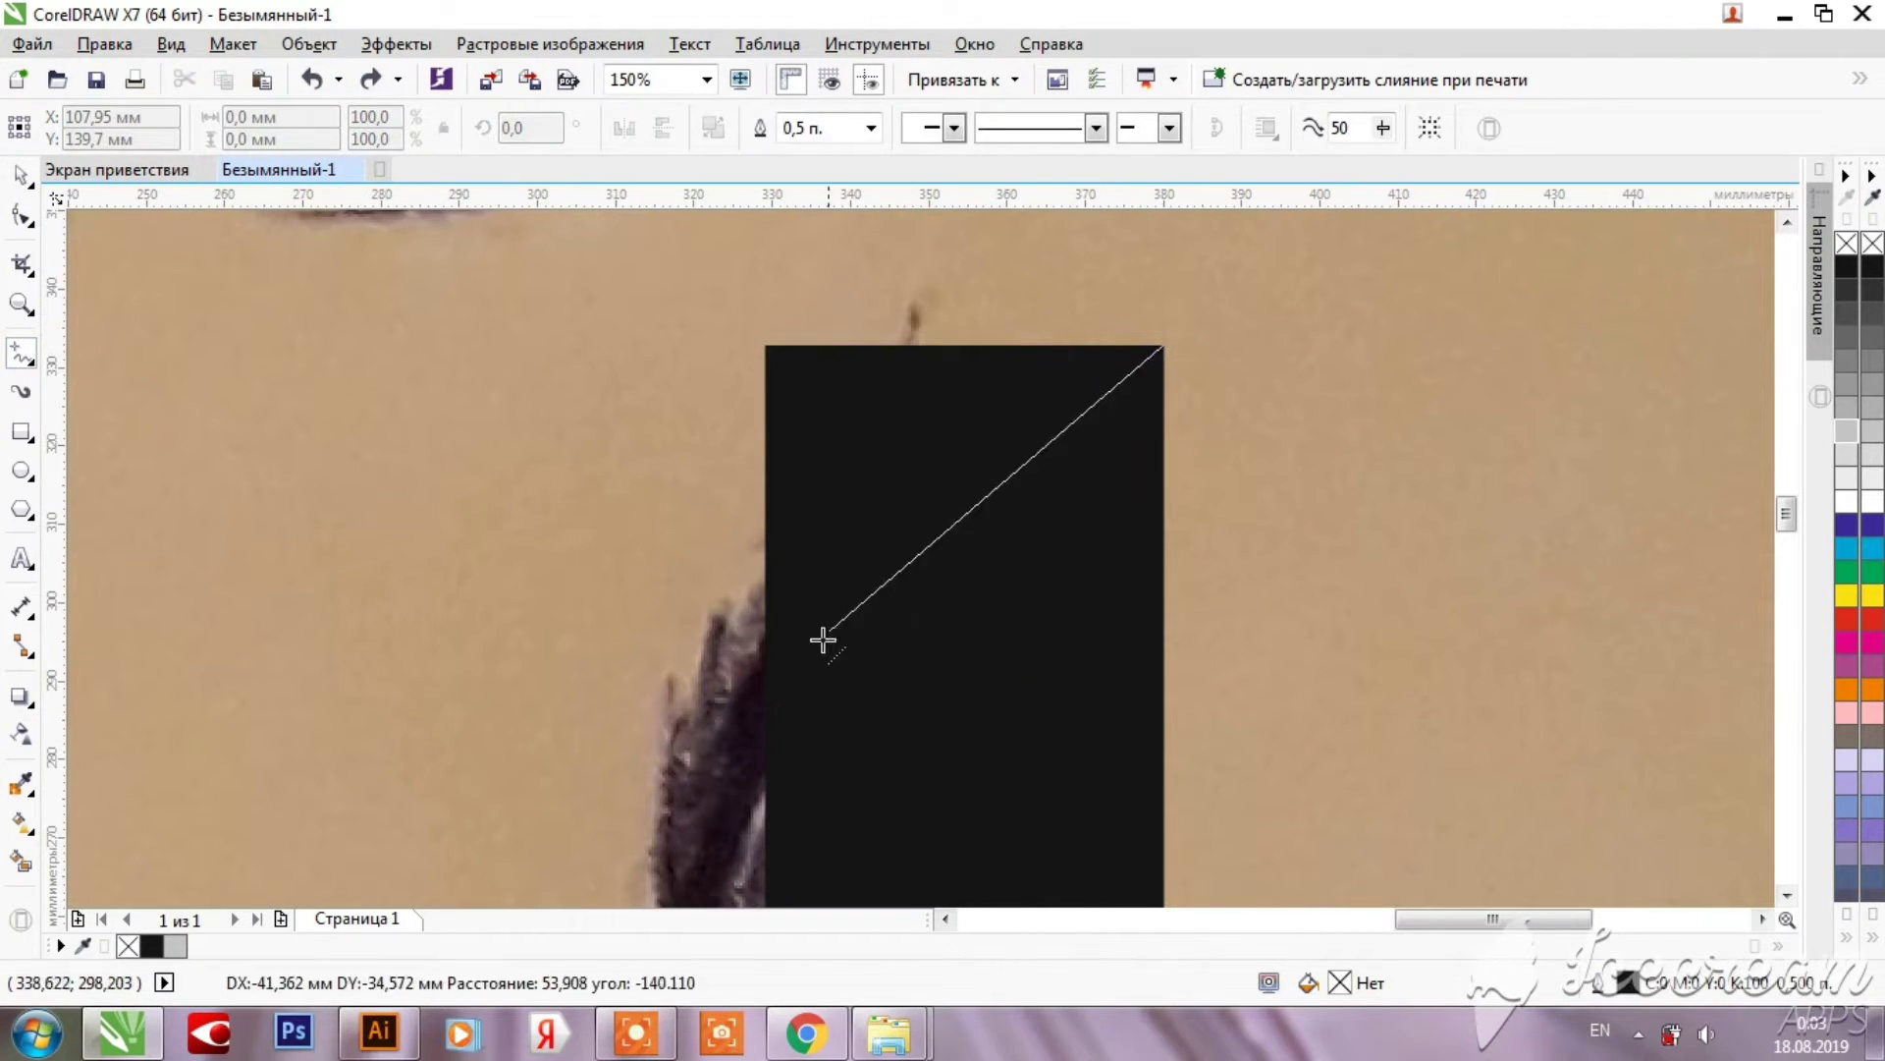
click(764, 759)
double_click(708, 272)
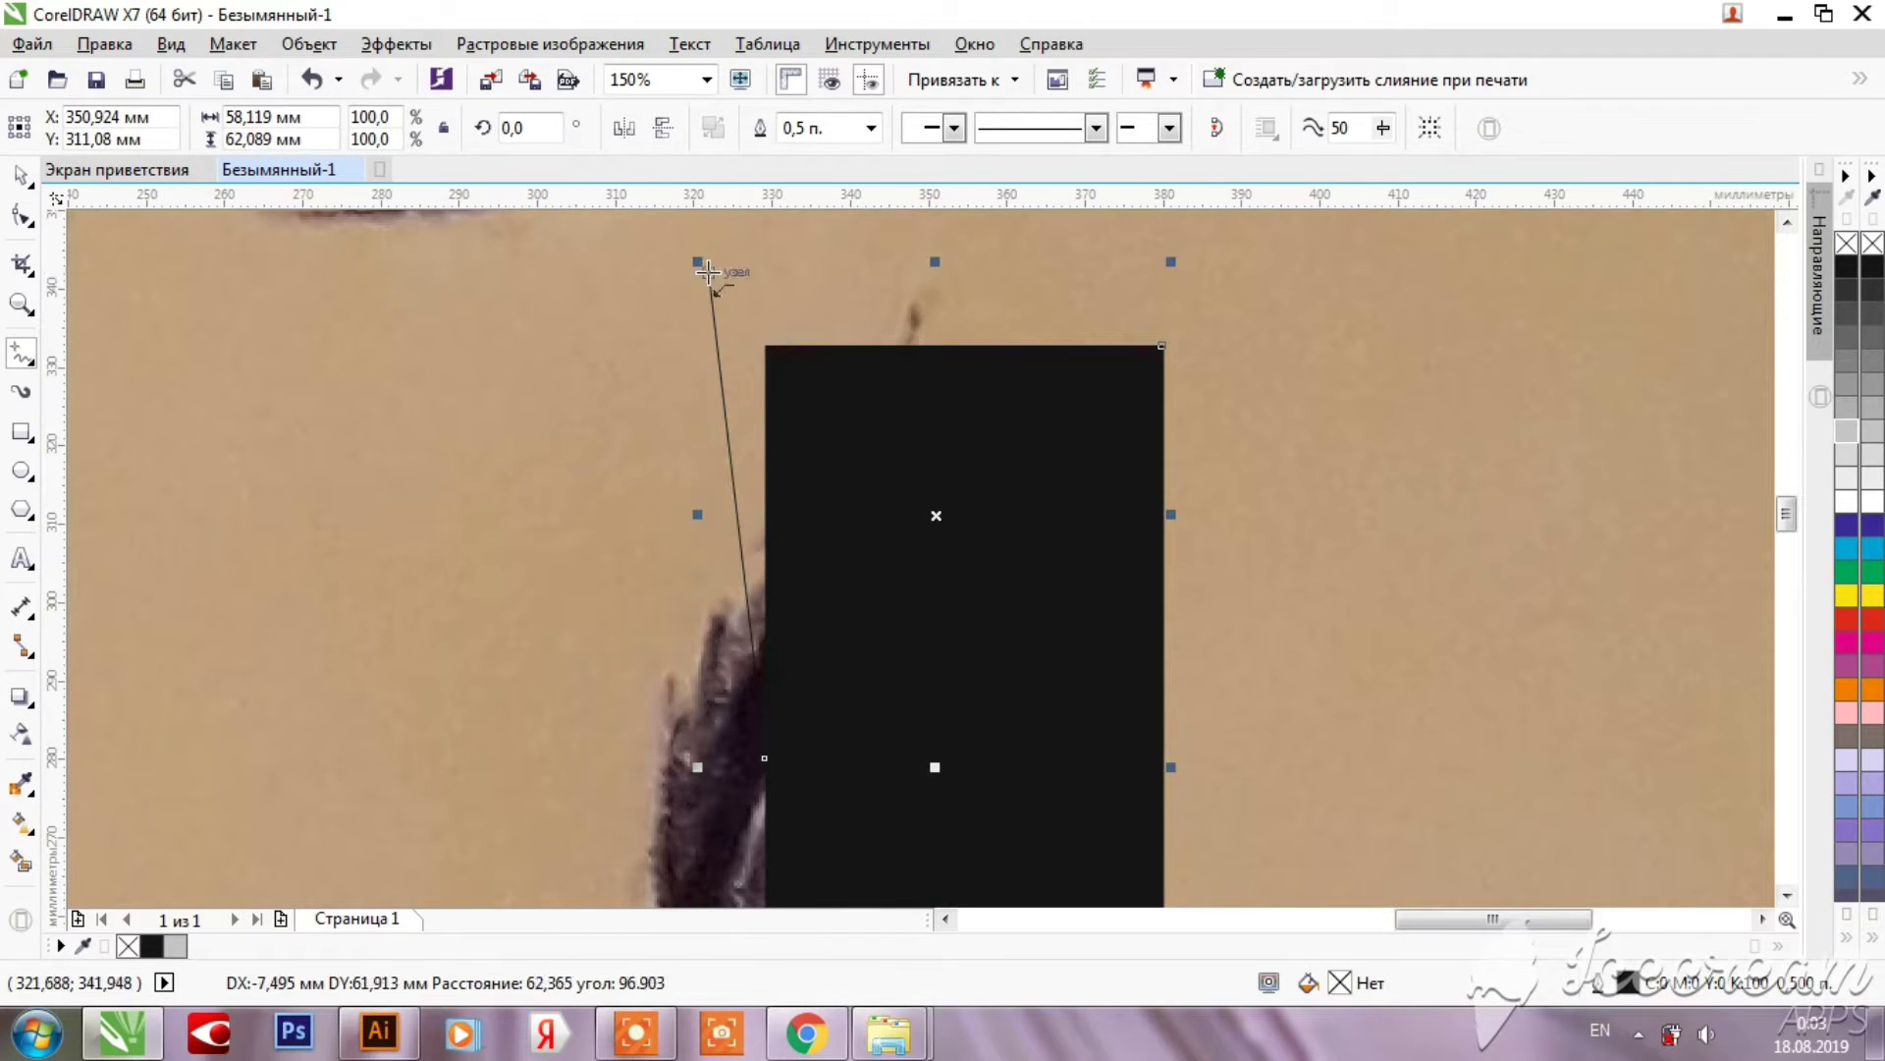
click(1163, 345)
click(22, 214)
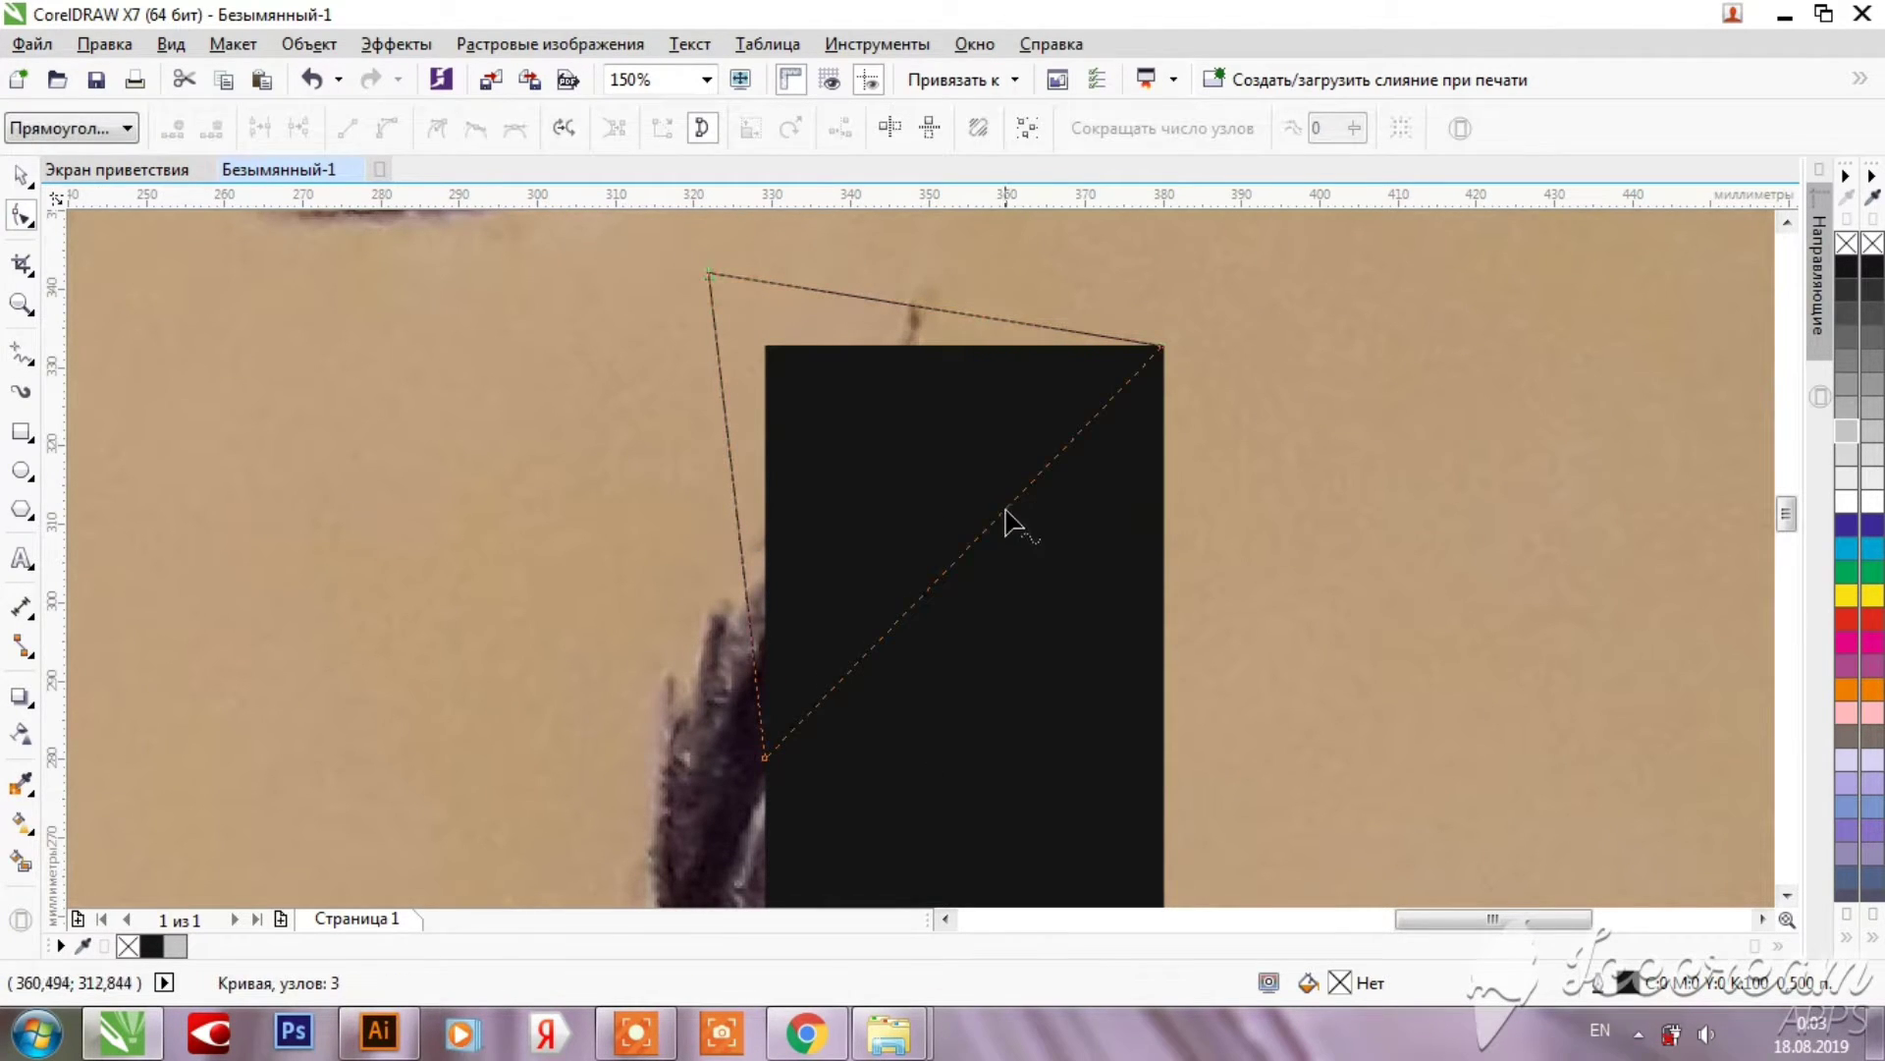
drag(963, 569, 870, 481)
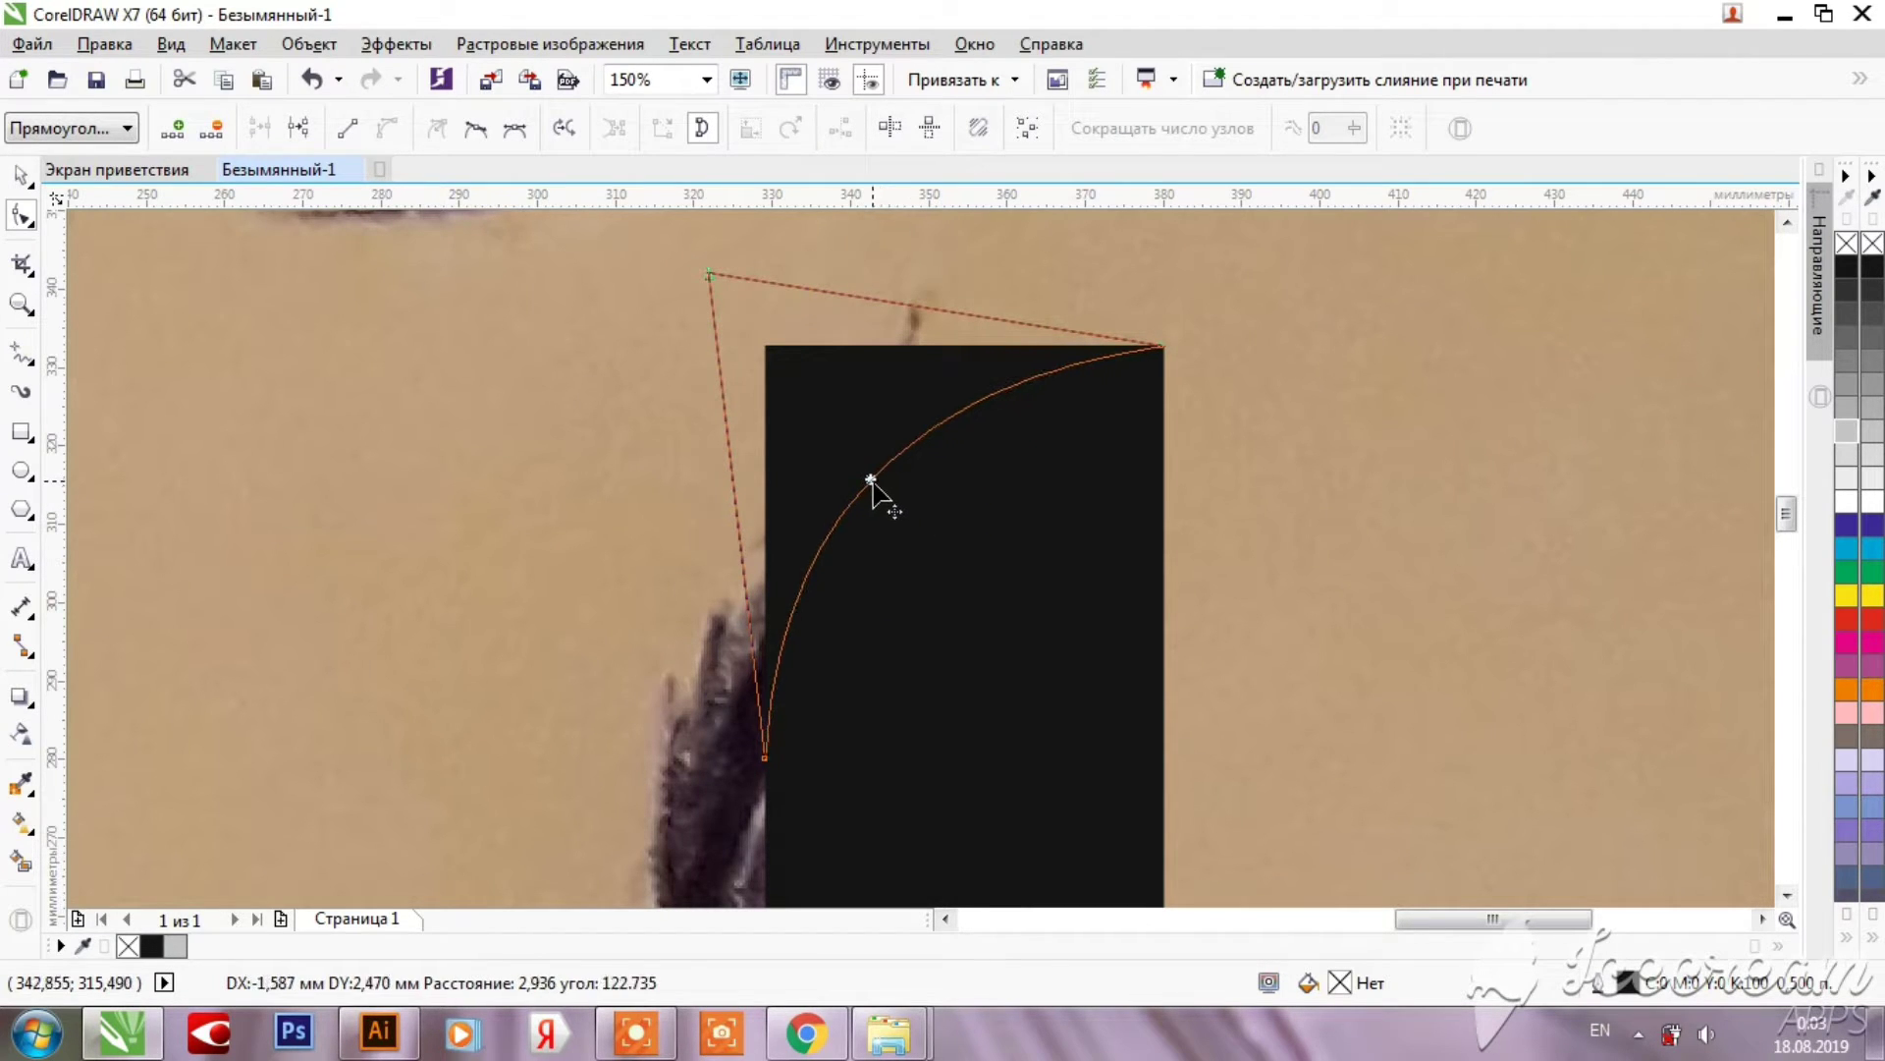
click(1846, 432)
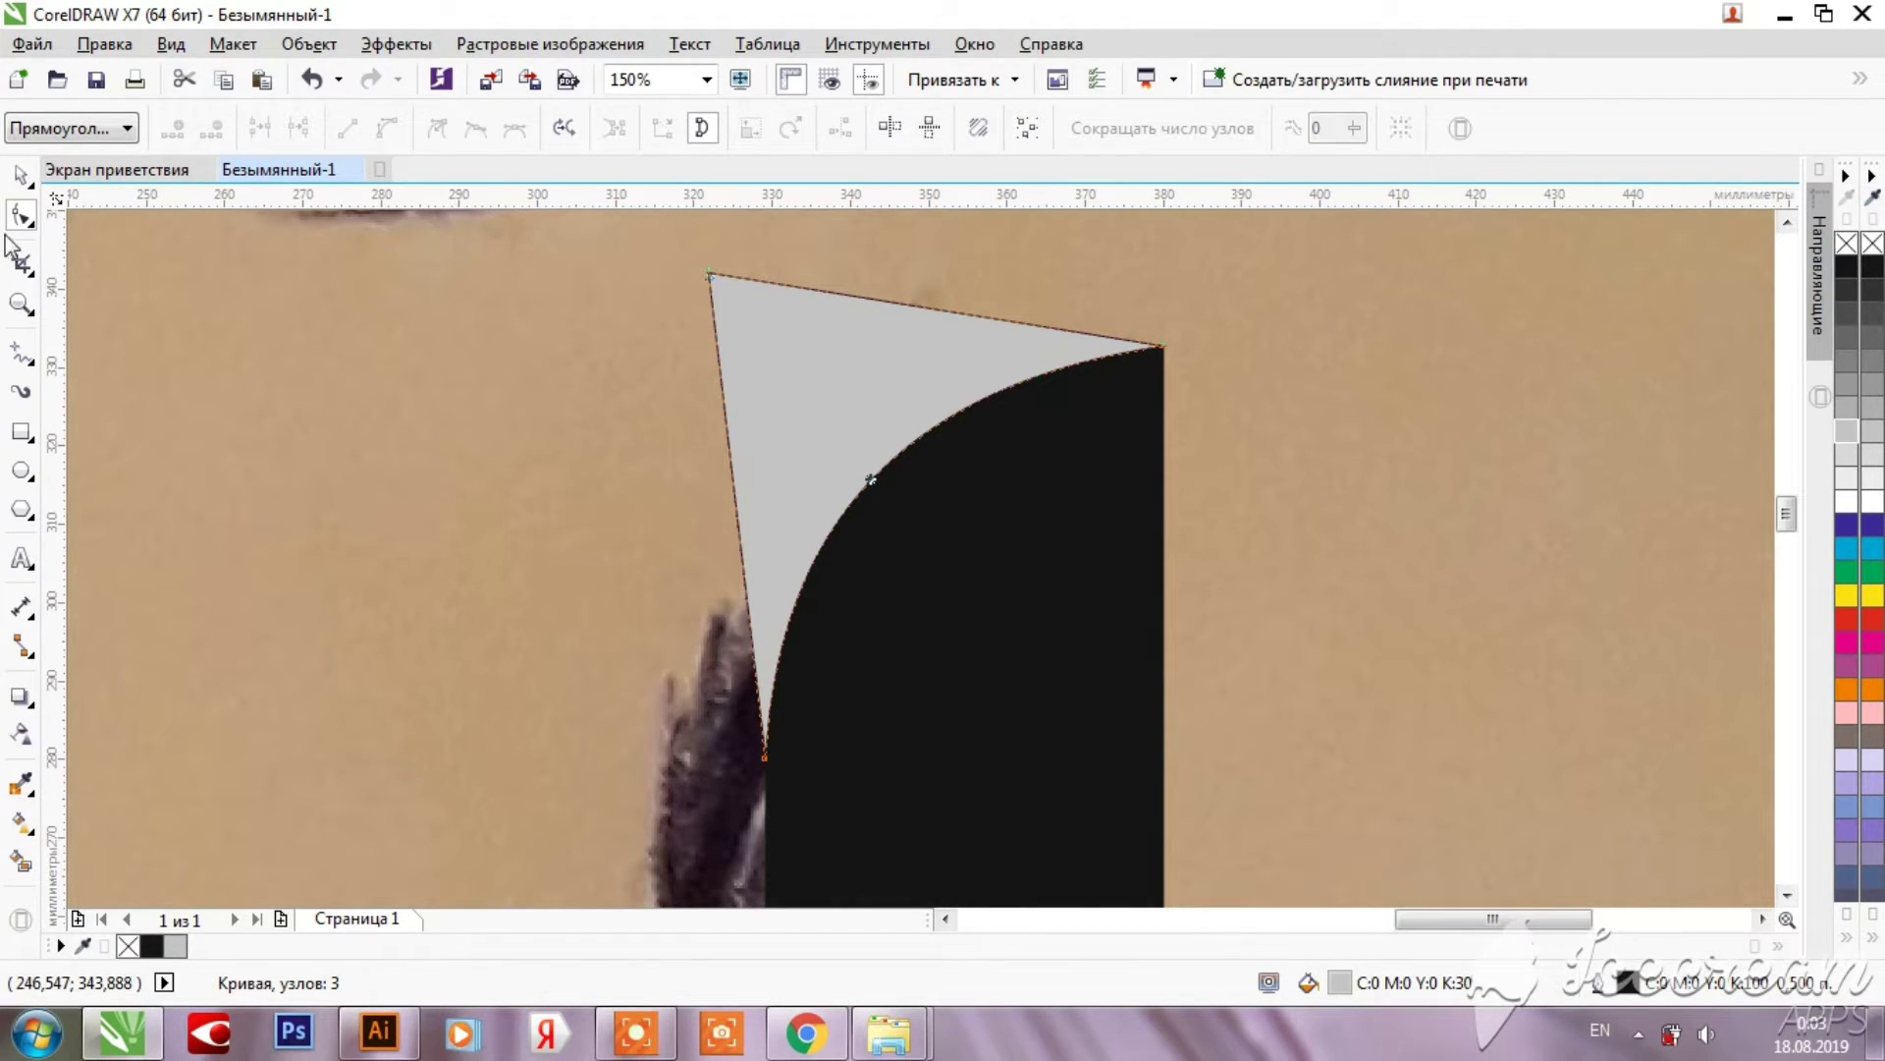
click(19, 175)
Step: Place the grey shape on the H's left stem top and mirror it horizontally
scroll(998, 308, down, 4)
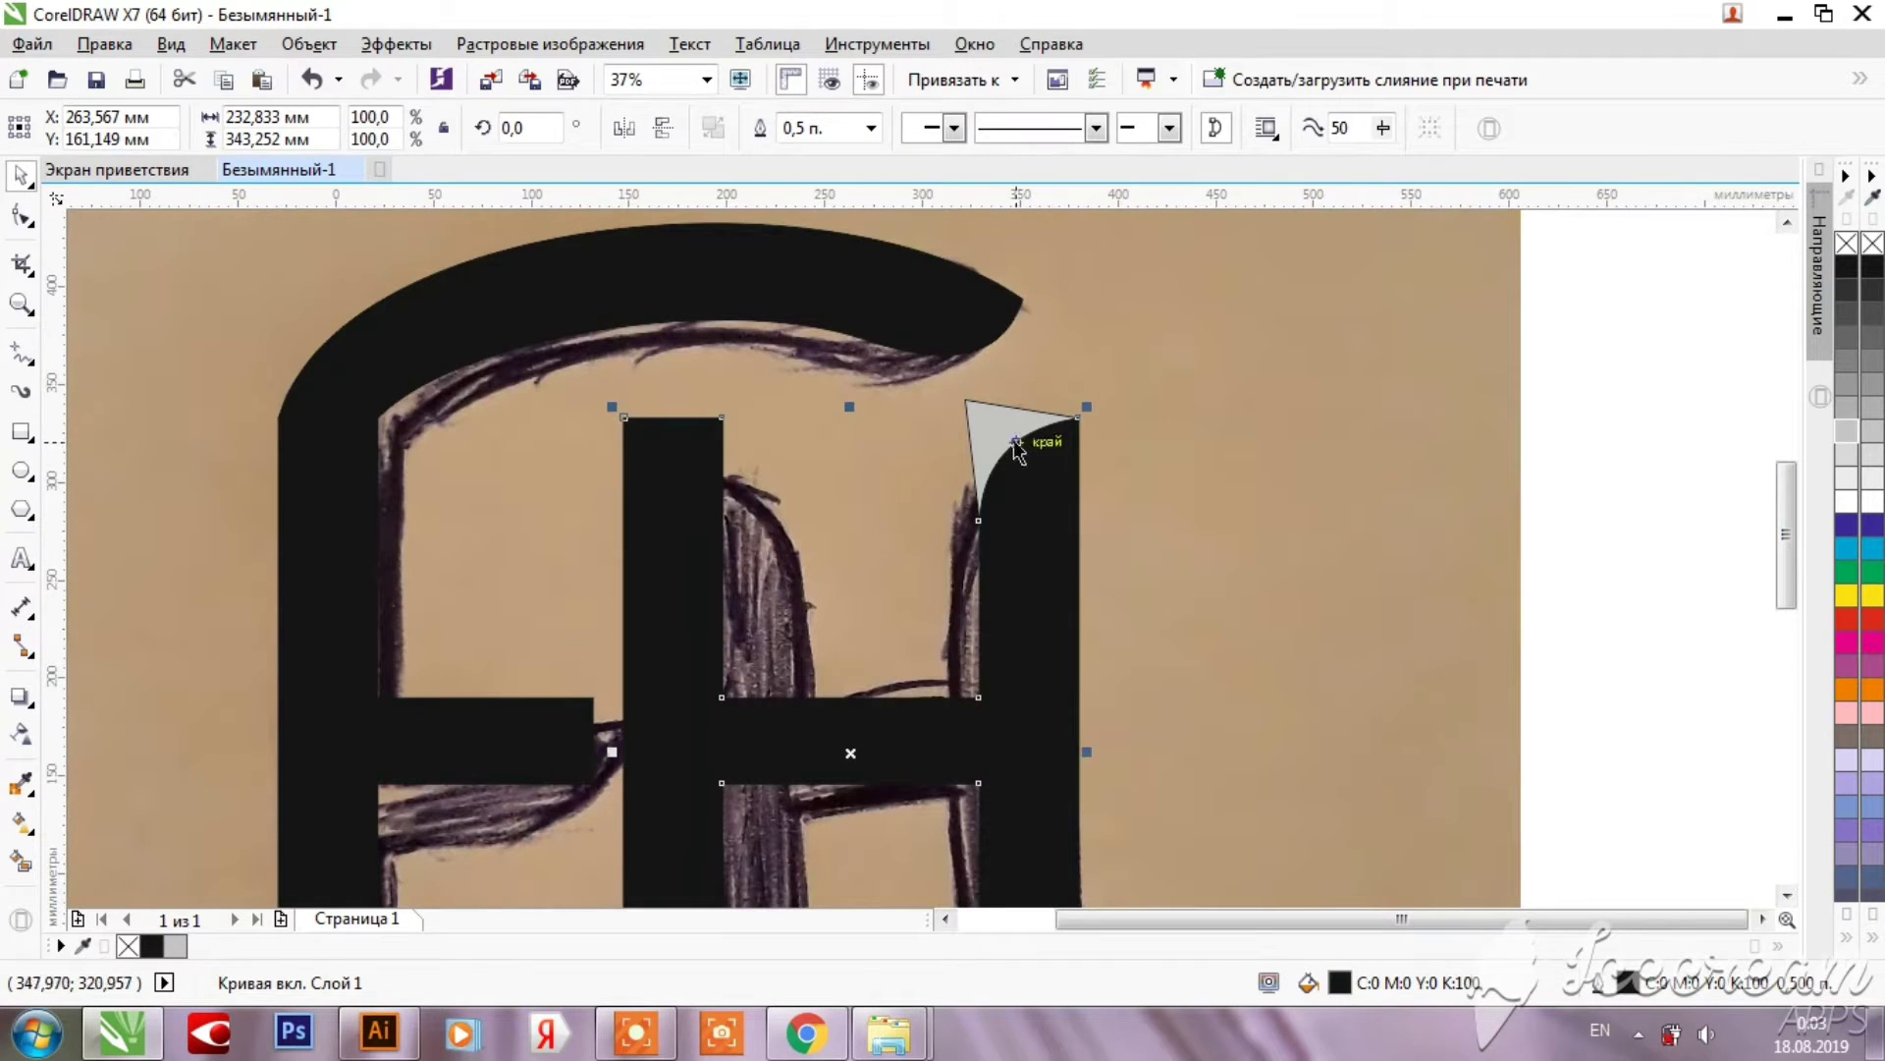
drag(1018, 450, 632, 434)
key(ctrl+comma)
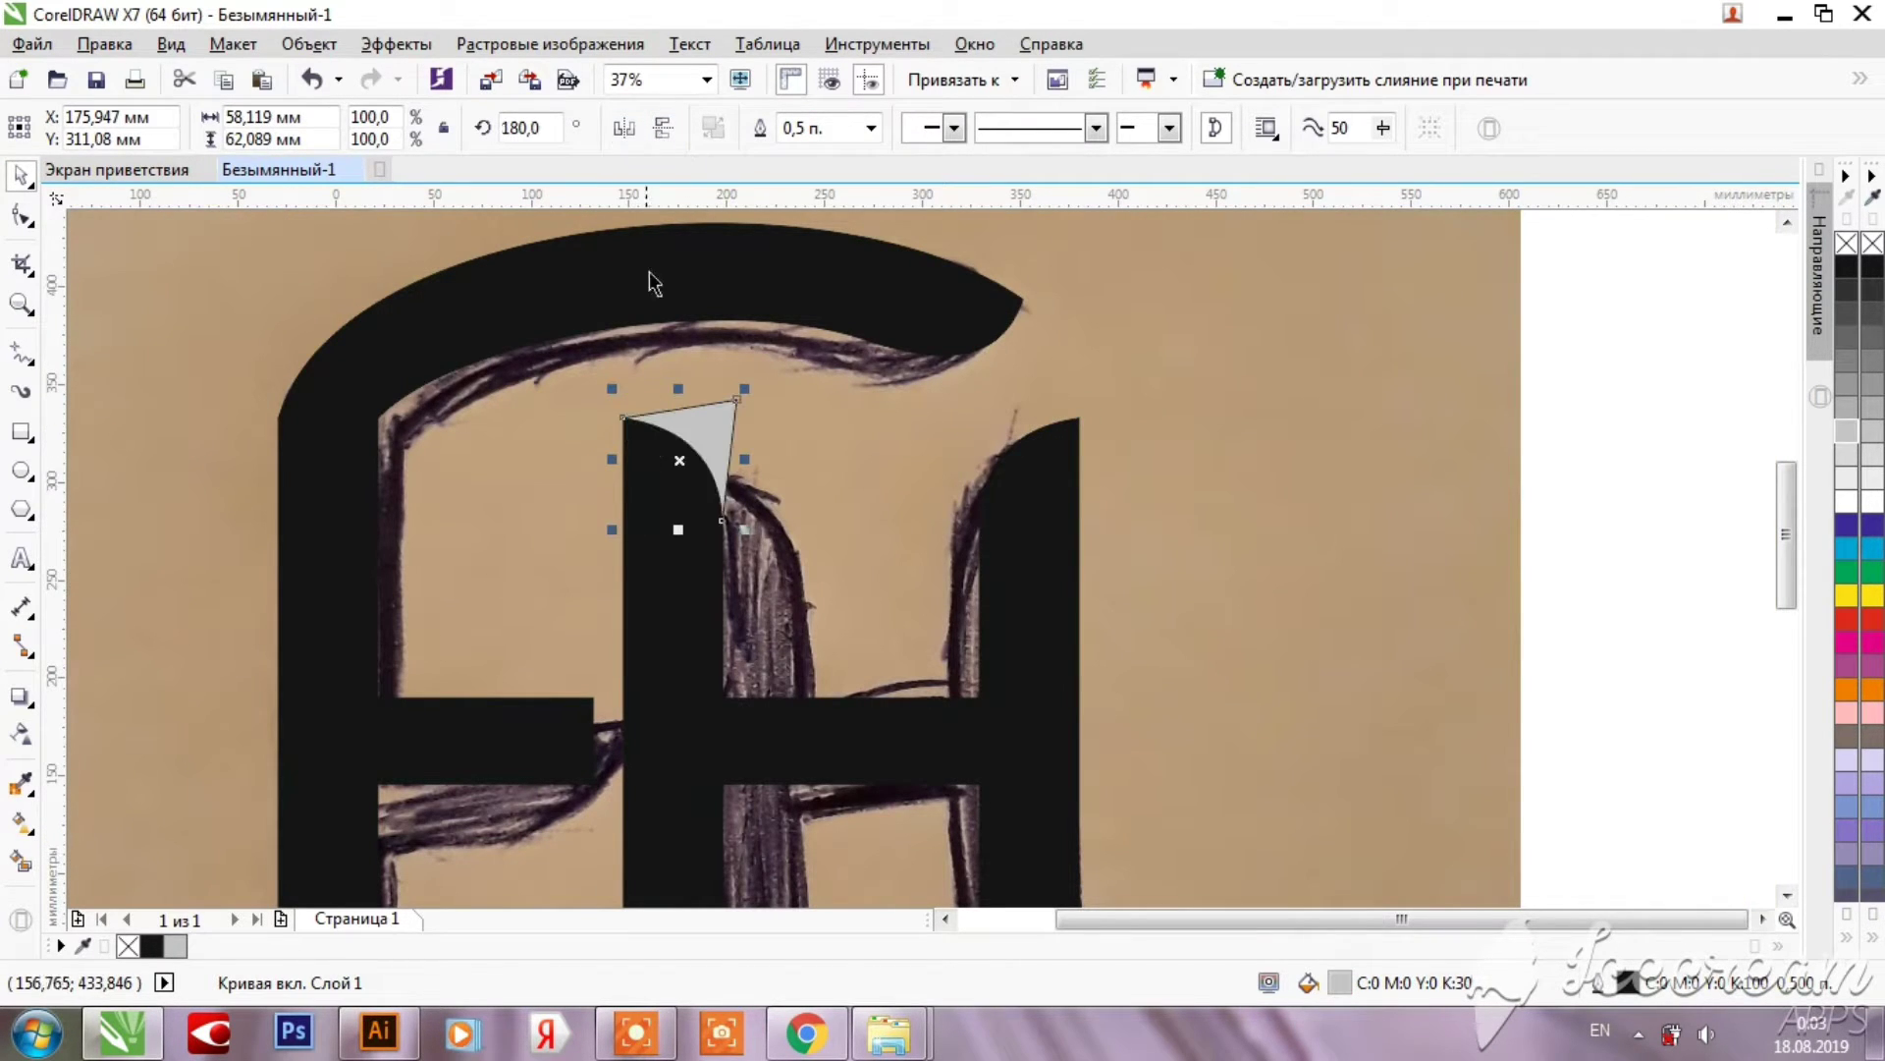
scroll(707, 429, up, 2)
scroll(703, 429, up, 2)
scroll(917, 621, down, 2)
click(916, 622)
scroll(916, 621, up, 2)
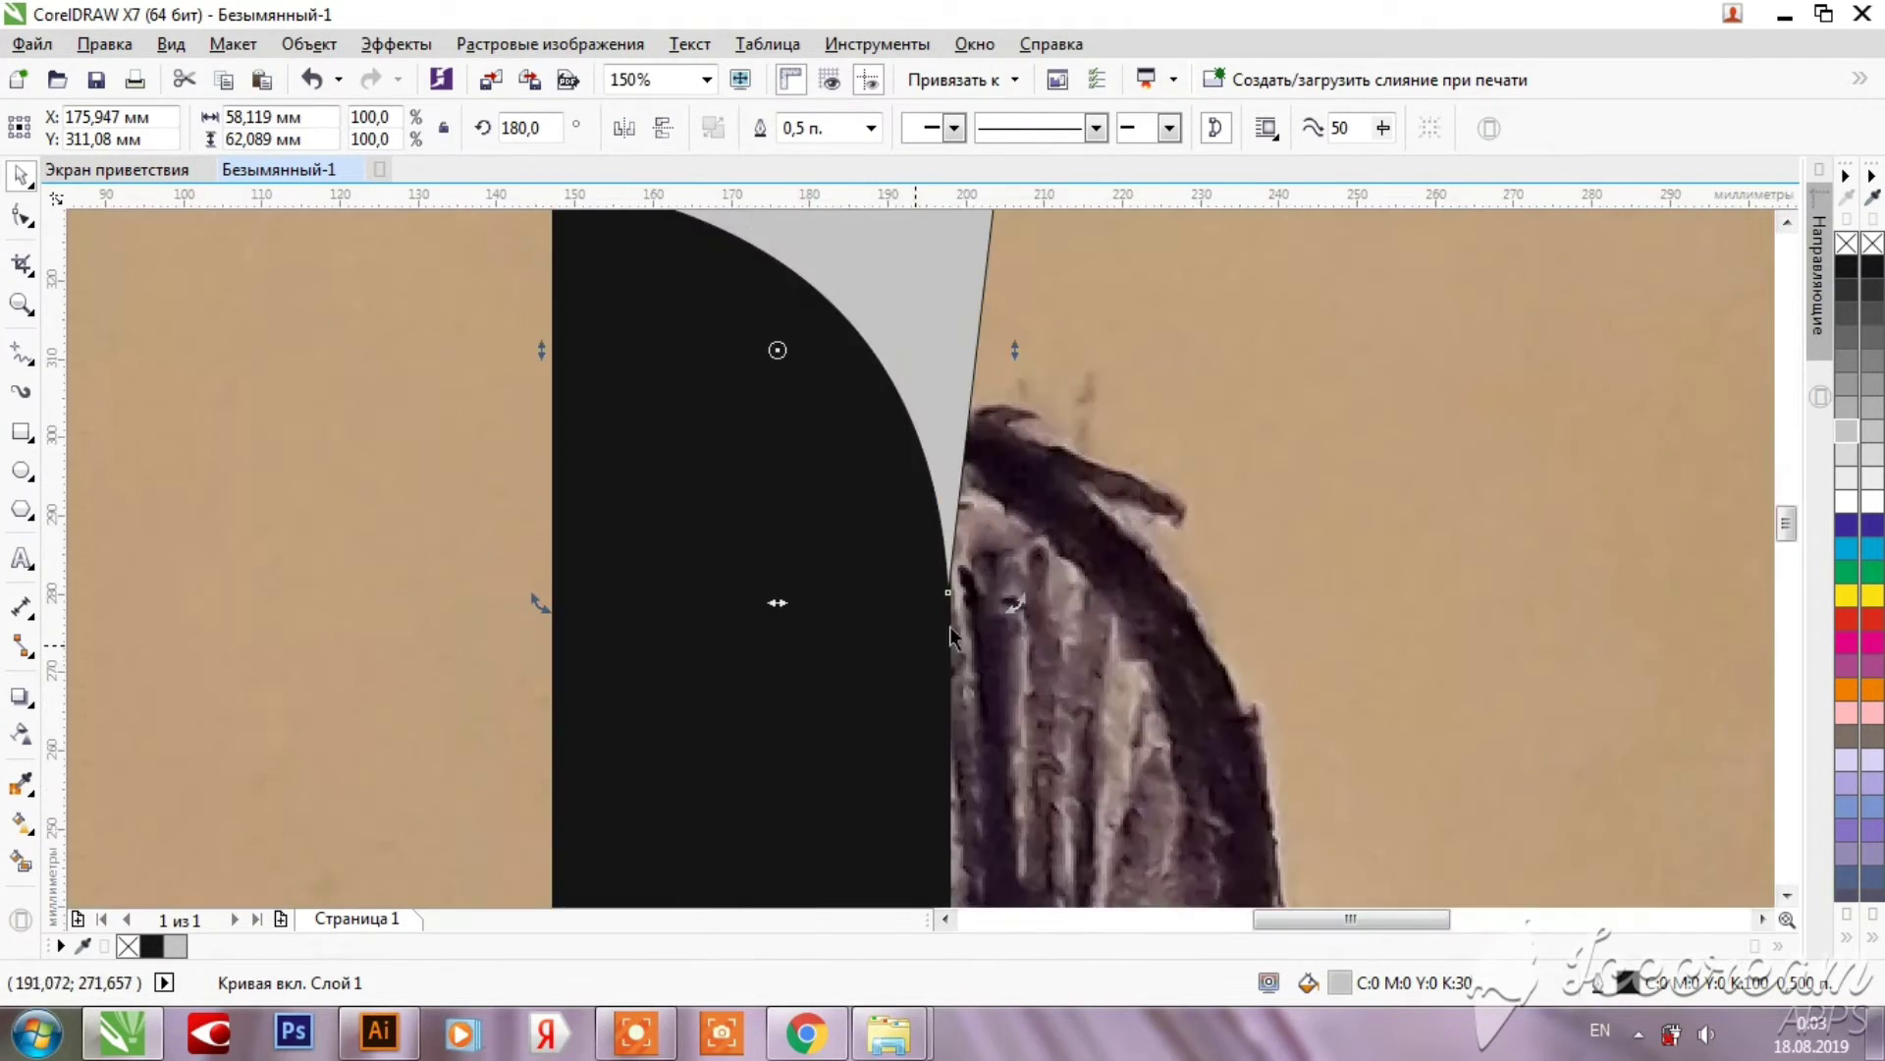
scroll(923, 616, up, 3)
scroll(940, 618, down, 5)
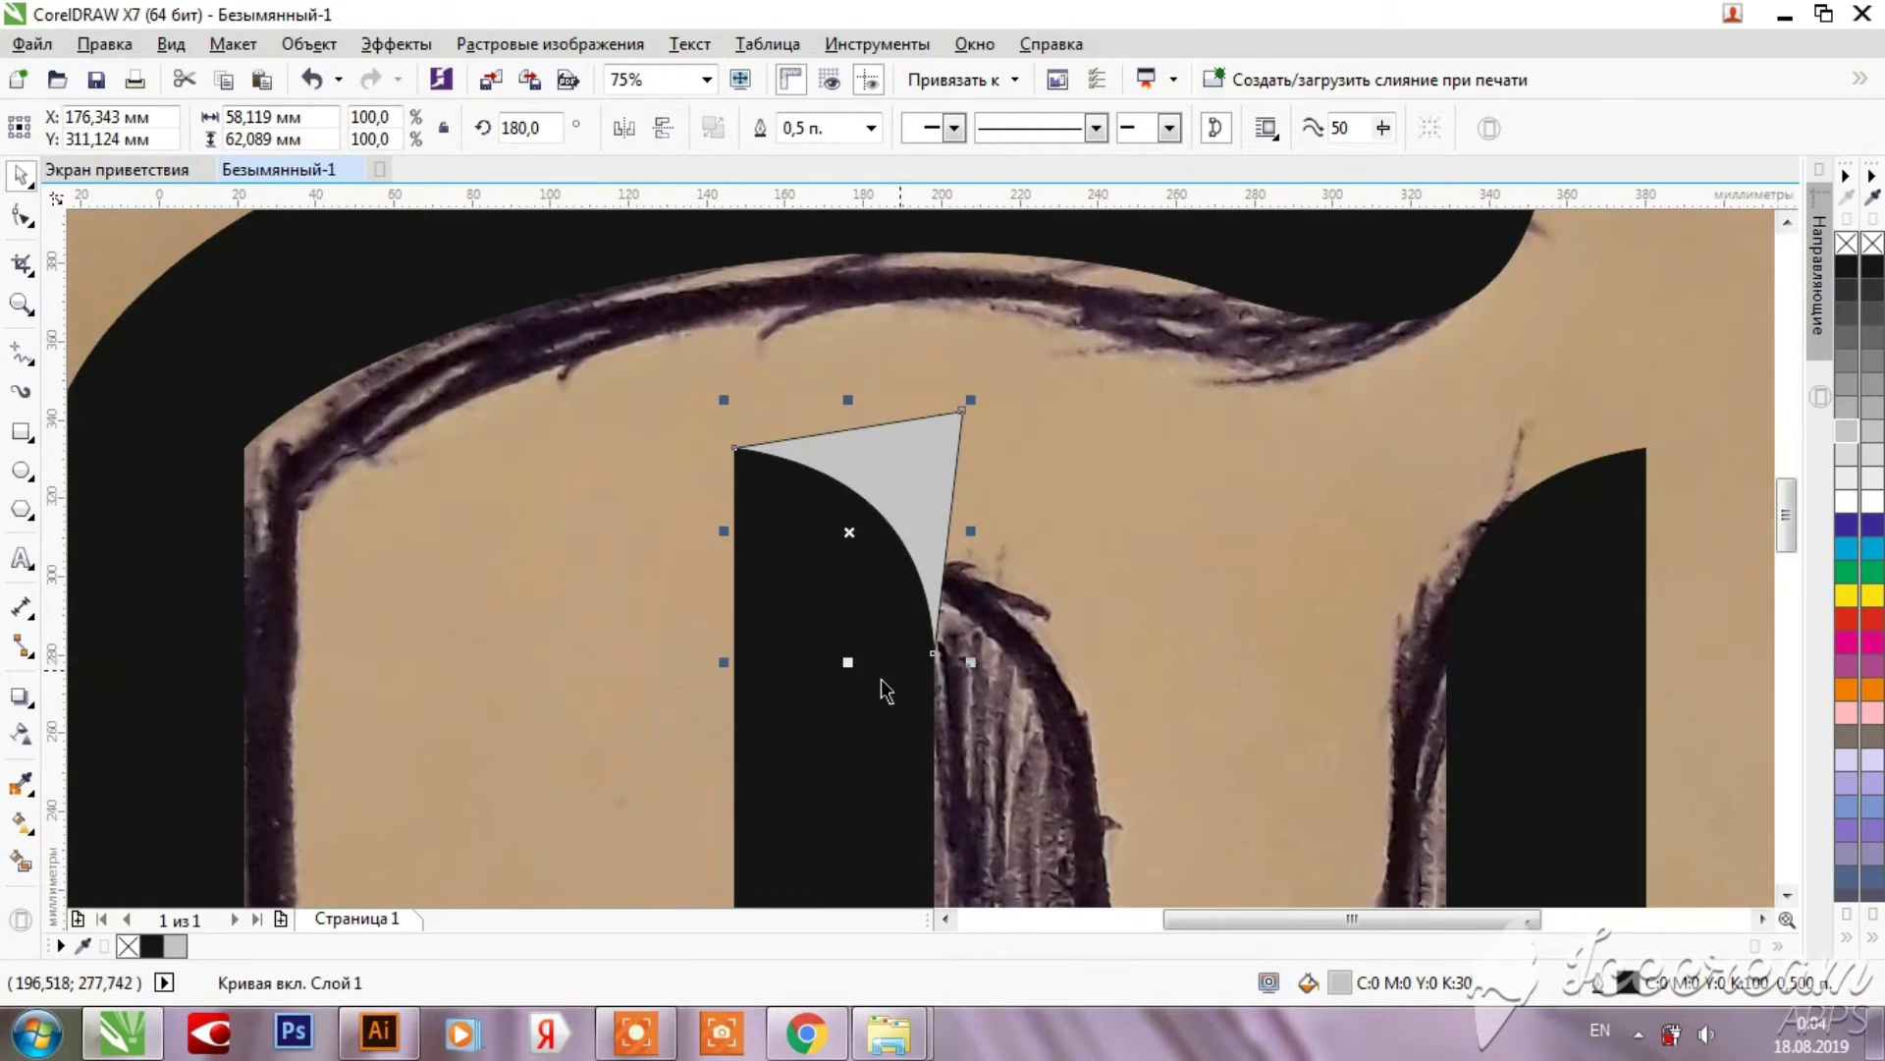
Step: Trim the stem's top corner into a curve, then move the grey shape to the bottom and flip it vertically
shift+click(798, 541)
click(801, 128)
scroll(968, 462, down, 3)
click(967, 462)
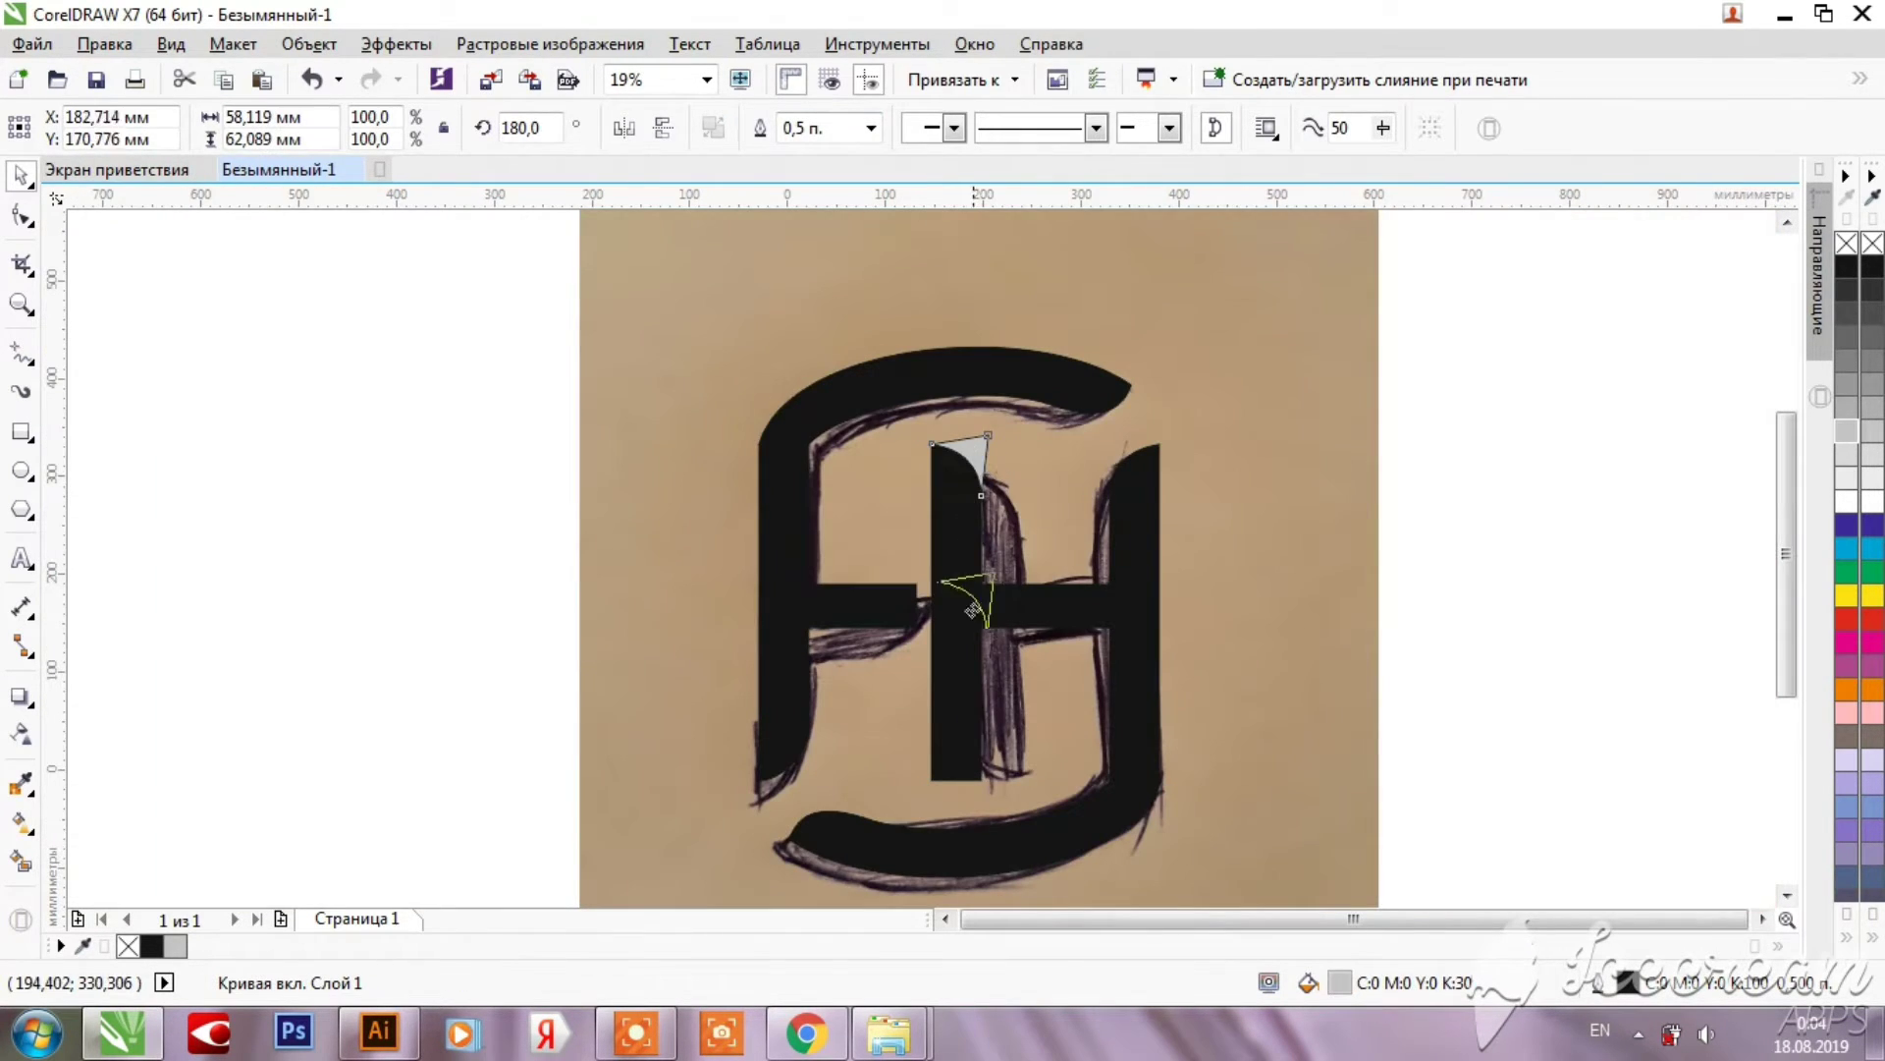
drag(967, 461, 943, 752)
click(664, 127)
scroll(948, 758, up, 3)
Step: Trim the stem's bottom corner into a curve and check the result against the sketch photo
shift+click(1041, 511)
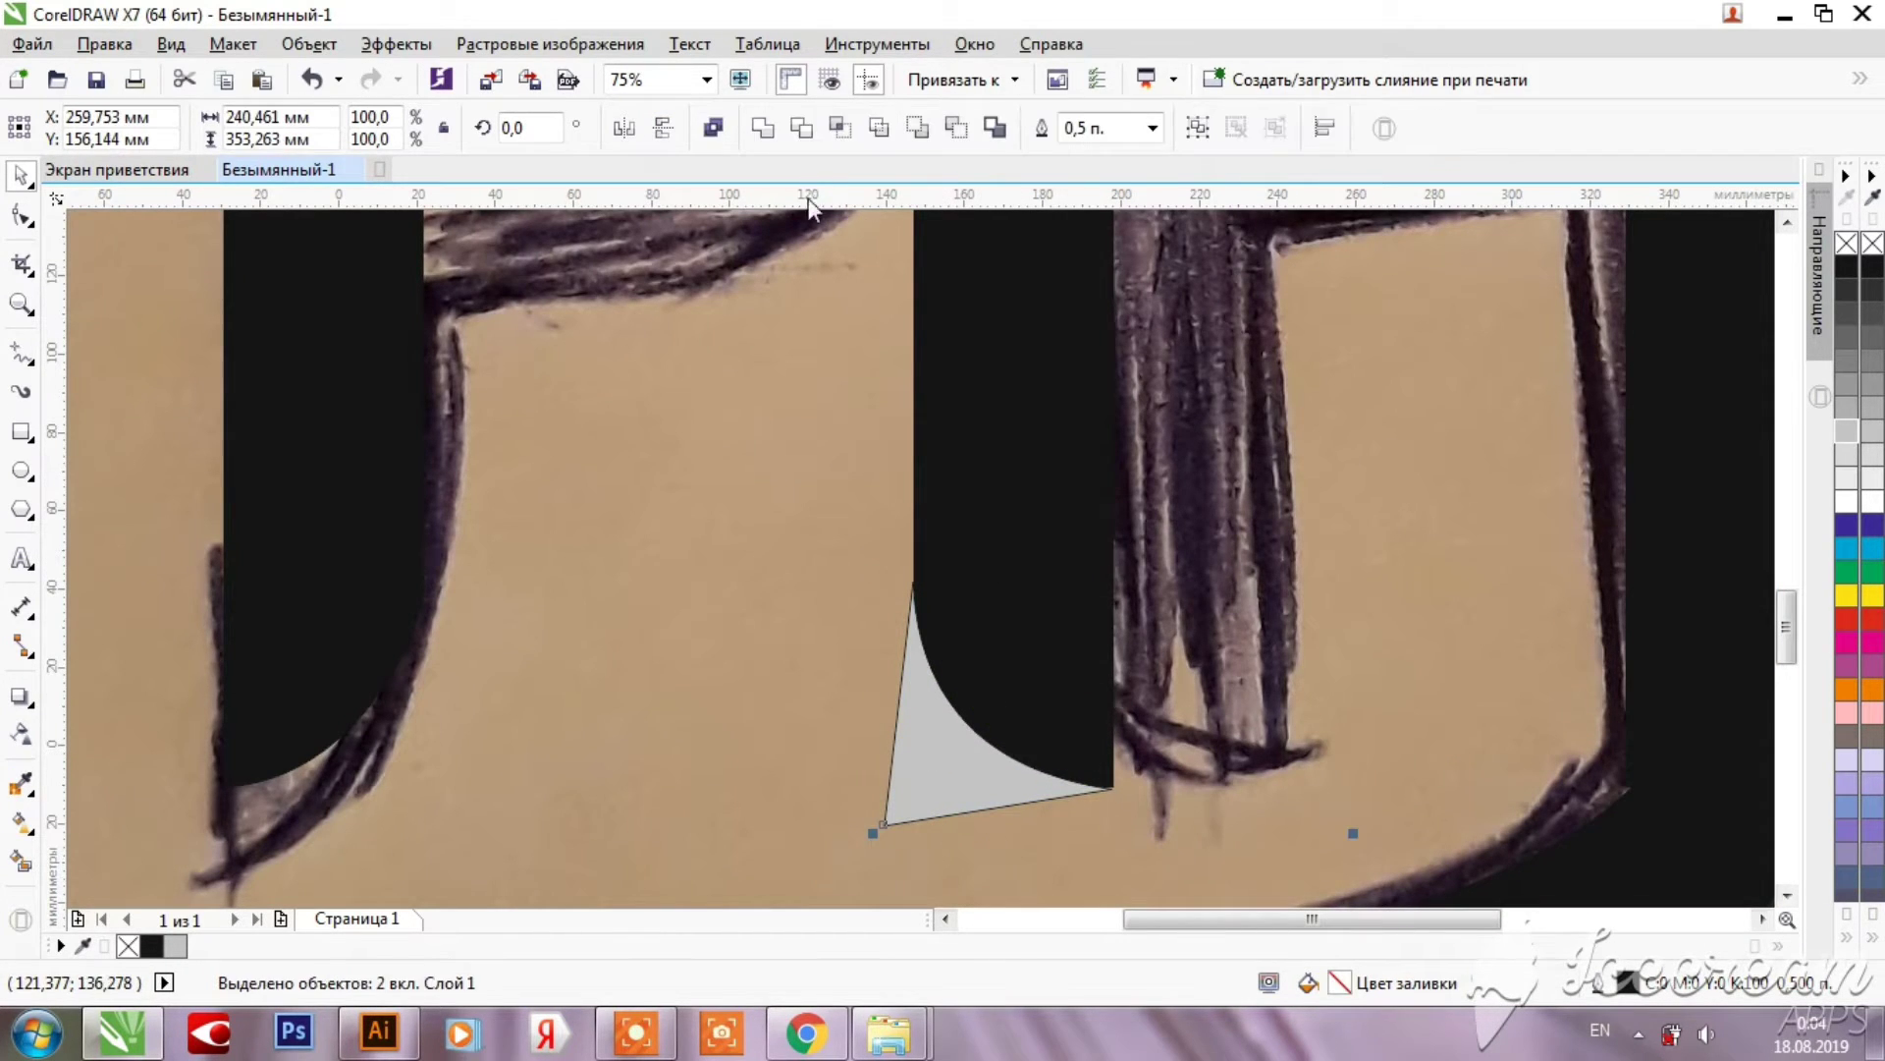
click(801, 128)
scroll(889, 731, down, 5)
scroll(1129, 732, up, 3)
drag(1222, 708, 570, 611)
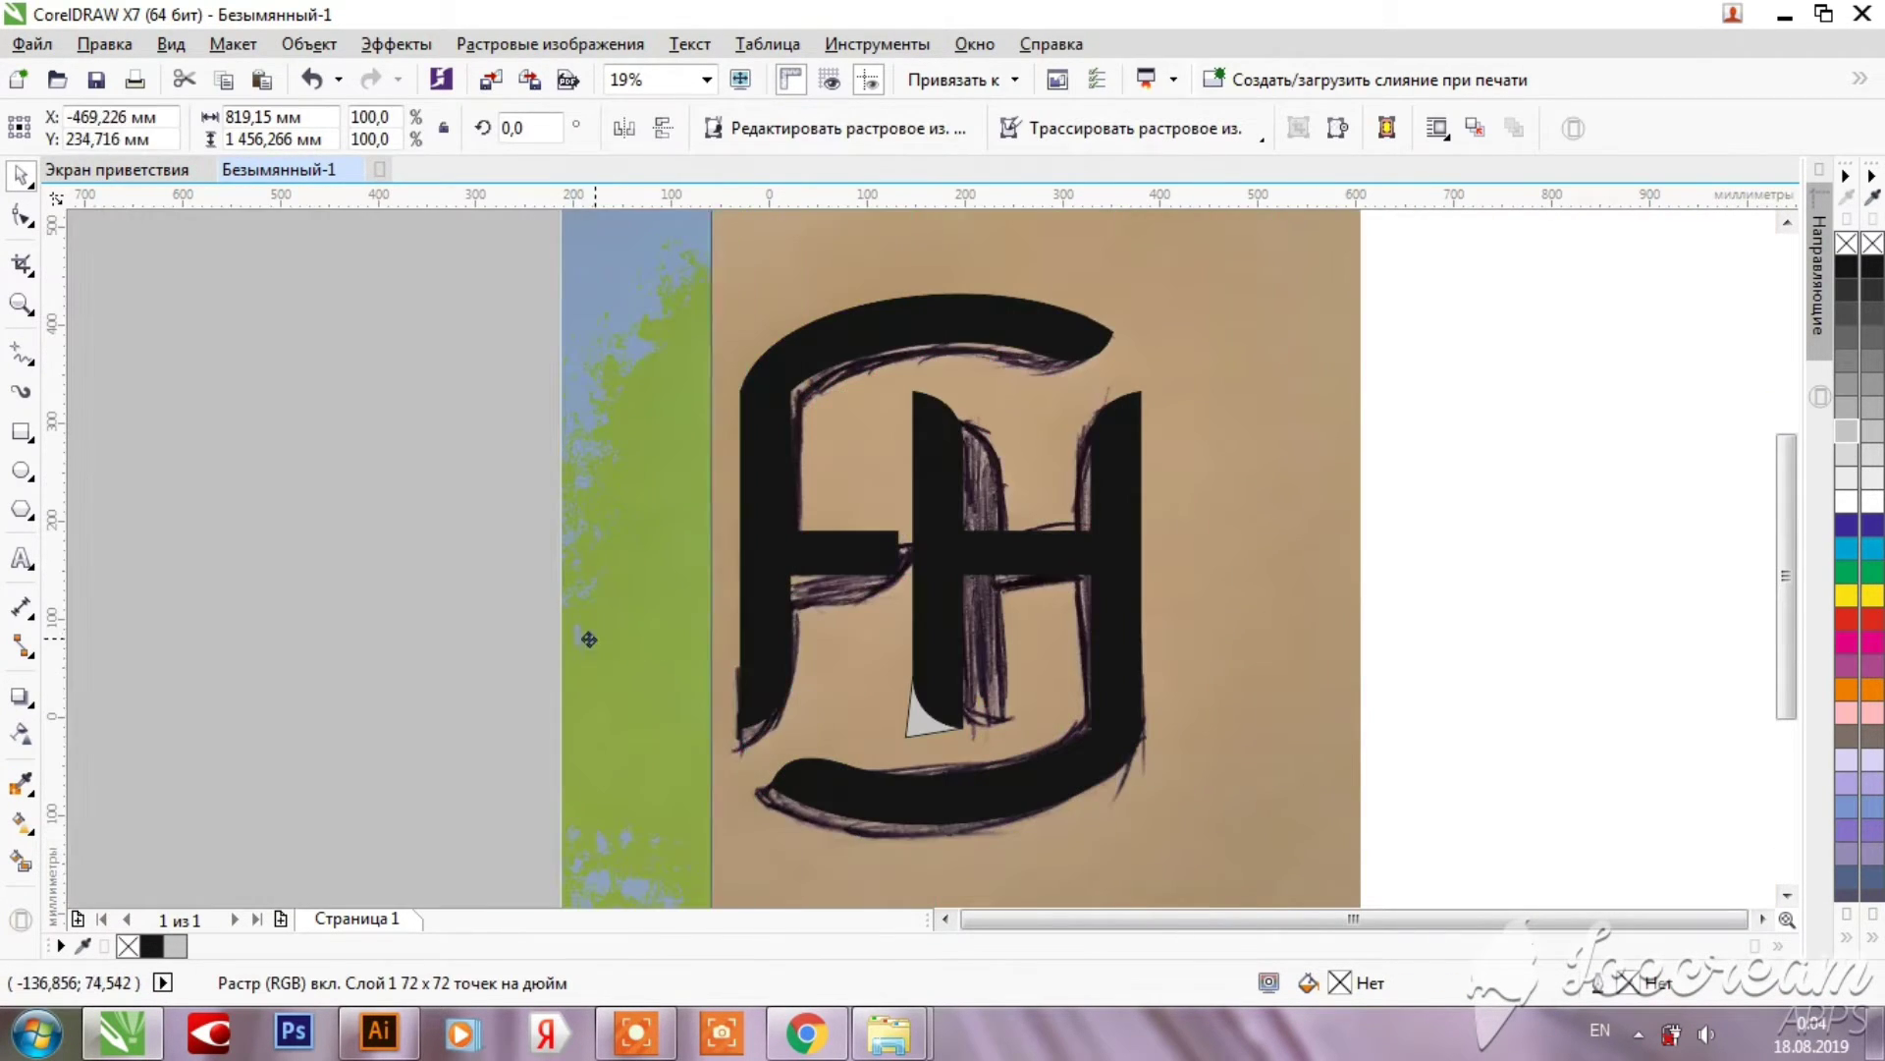
click(312, 78)
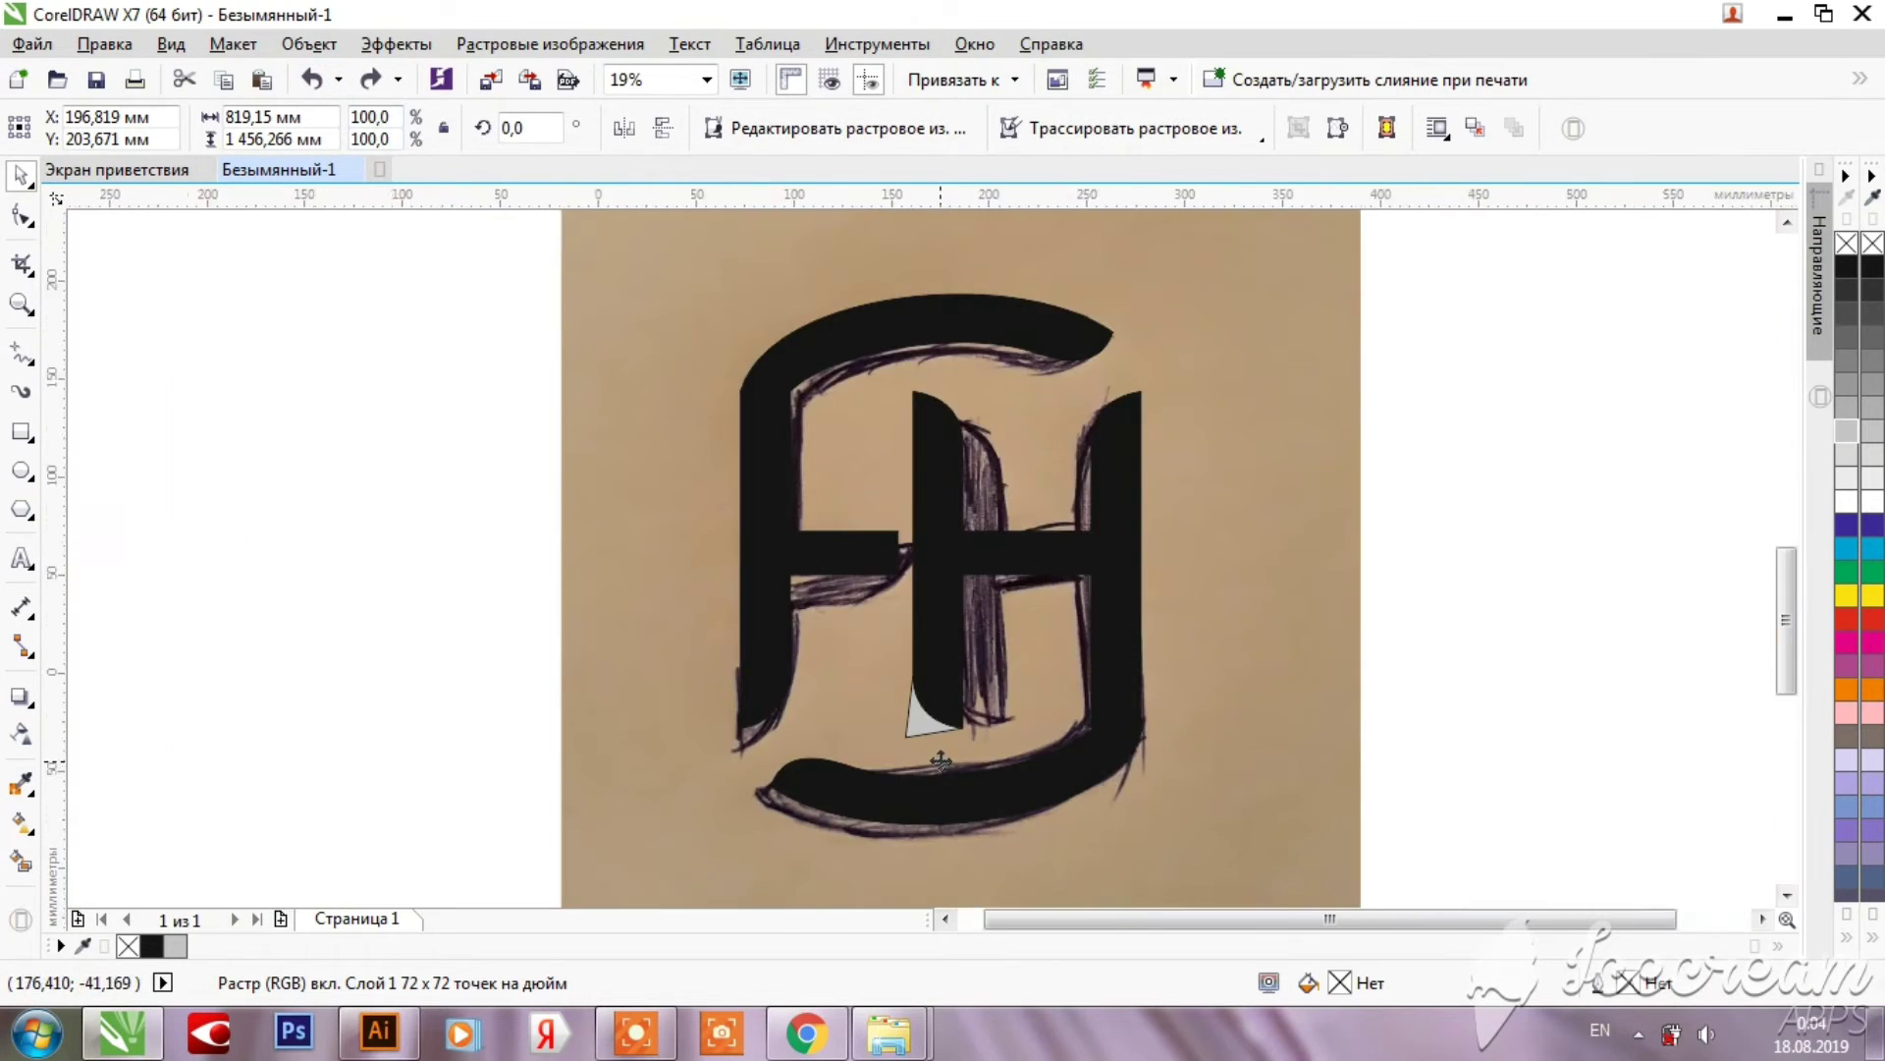
scroll(1061, 832, up, 3)
scroll(1061, 833, up, 2)
Step: Fit the mirrored grey shape against the F crossbar's tip, then delete the helper shape
mouse_move(1051, 786)
mouse_down()
mouse_move(978, 716)
mouse_move(943, 579)
mouse_up()
click(626, 128)
scroll(930, 673, up, 3)
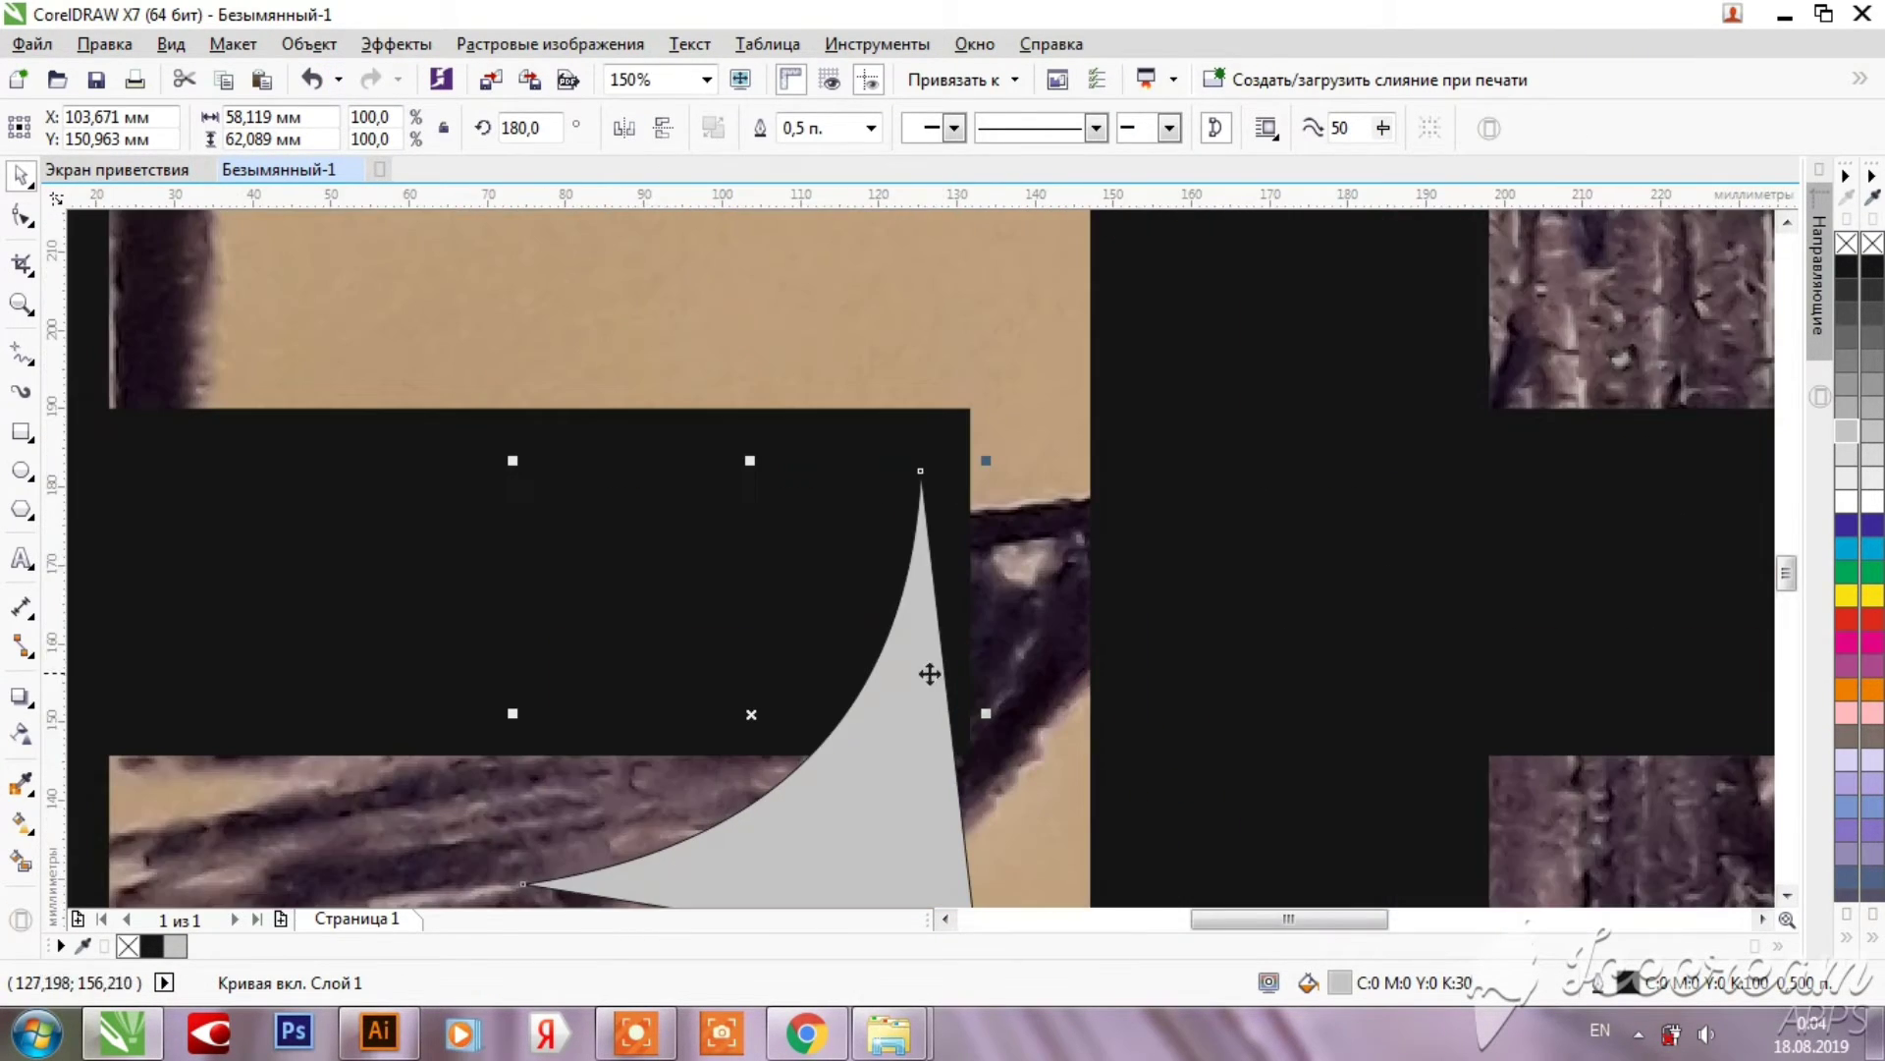
drag(930, 673, 960, 553)
scroll(1110, 550, down, 5)
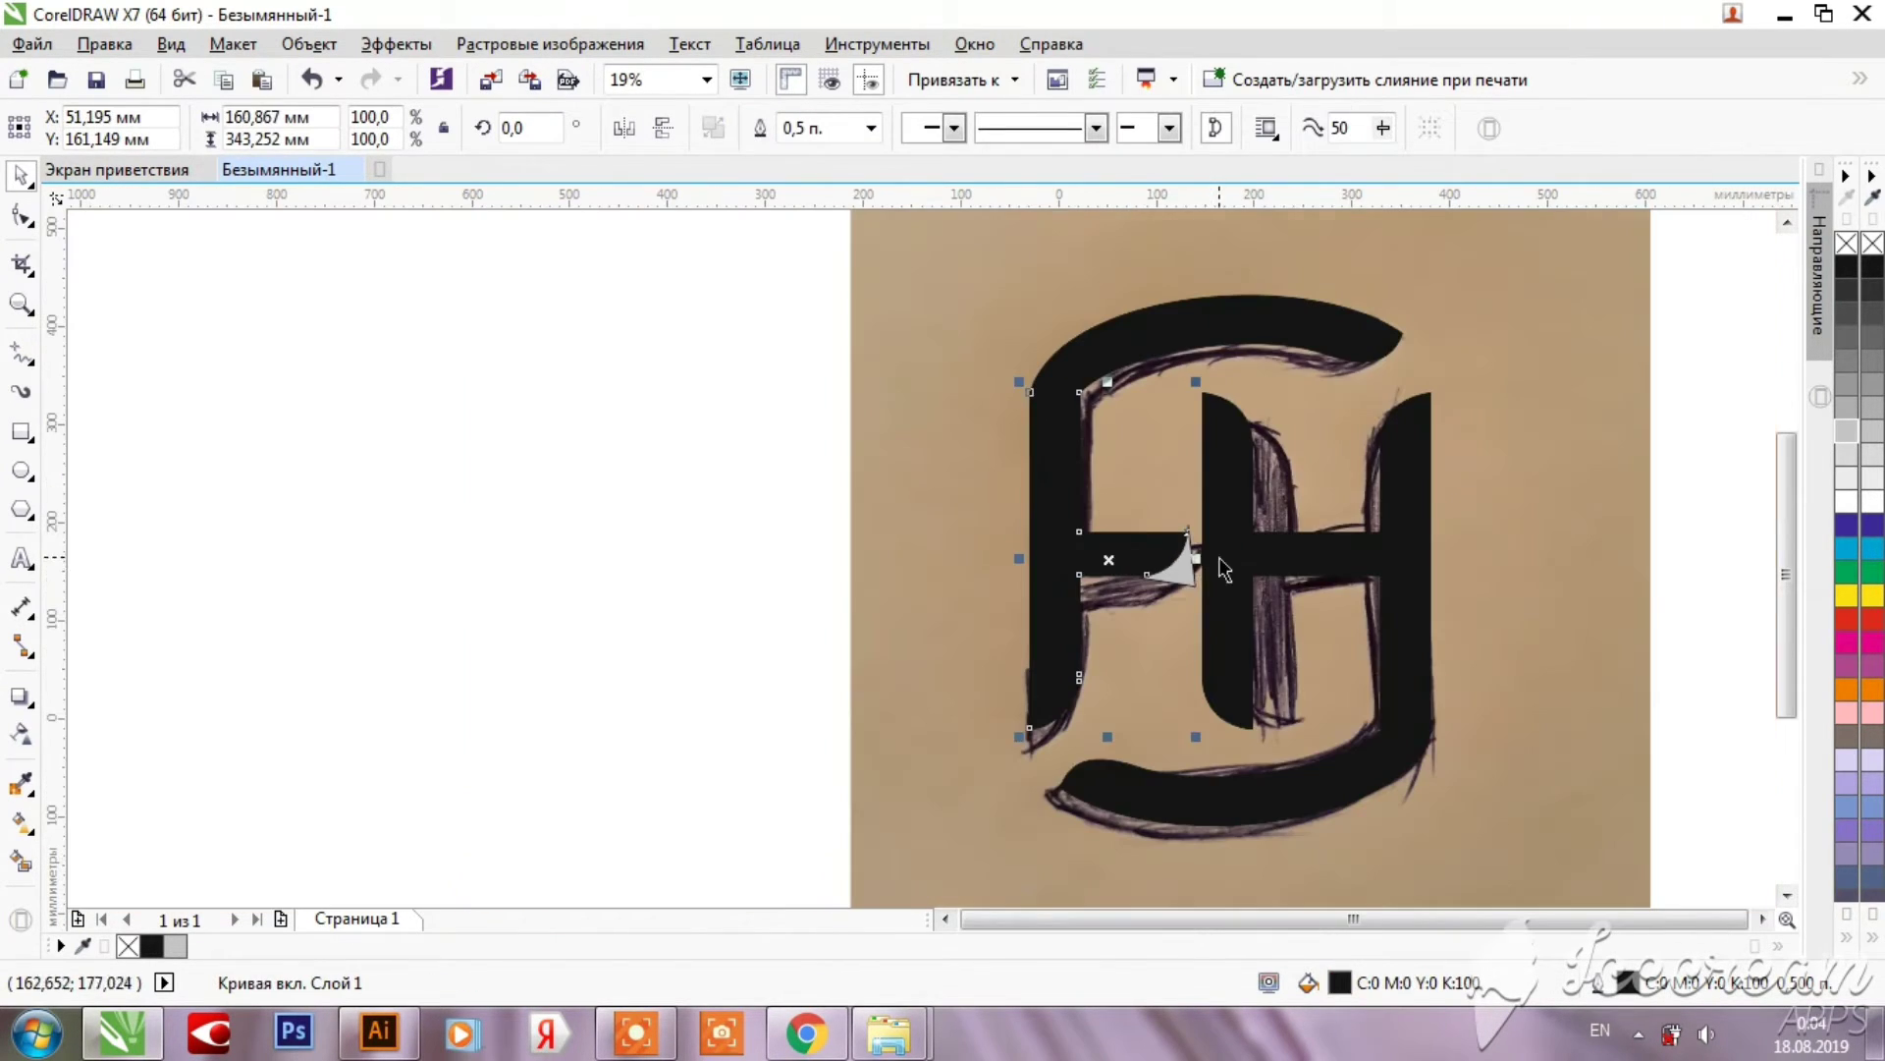
drag(1184, 575, 695, 727)
key(Delete)
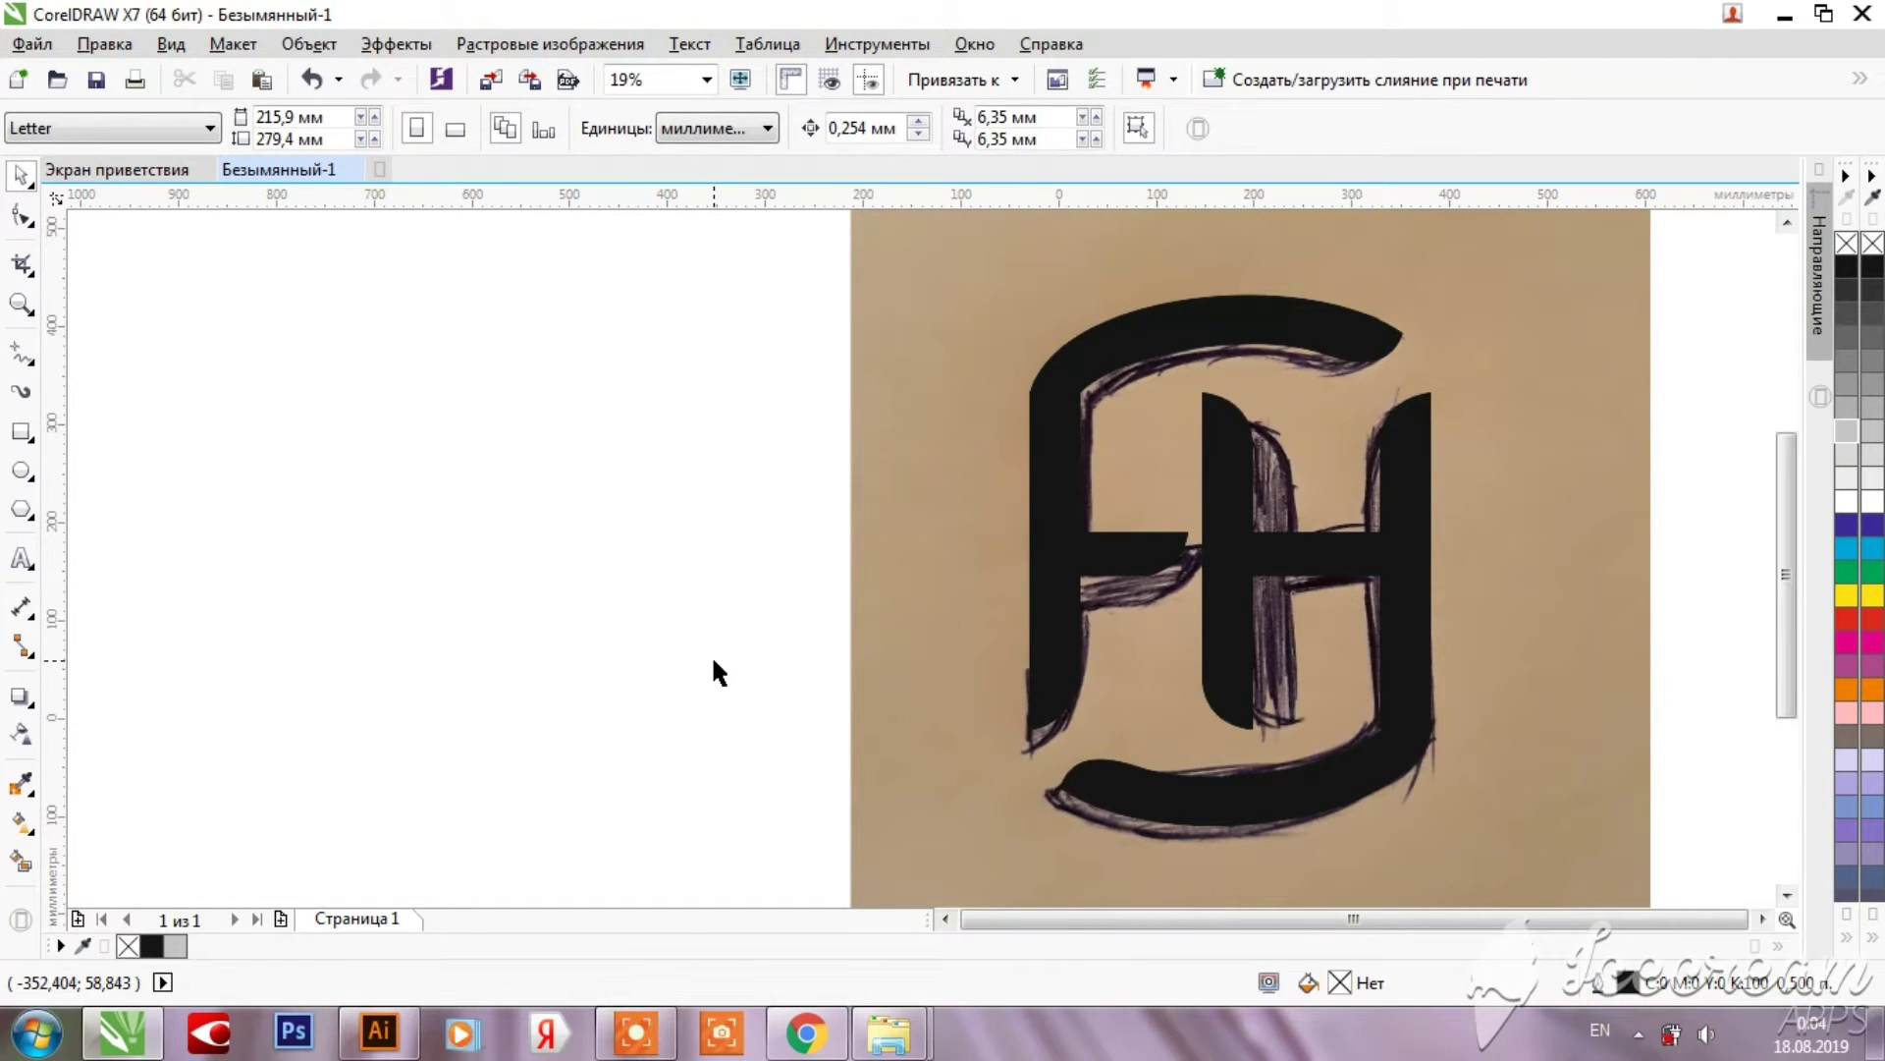
Step: Move the sketch photo off the traced logo and delete it
scroll(1507, 628, down, 3)
drag(1506, 629, 959, 628)
key(Delete)
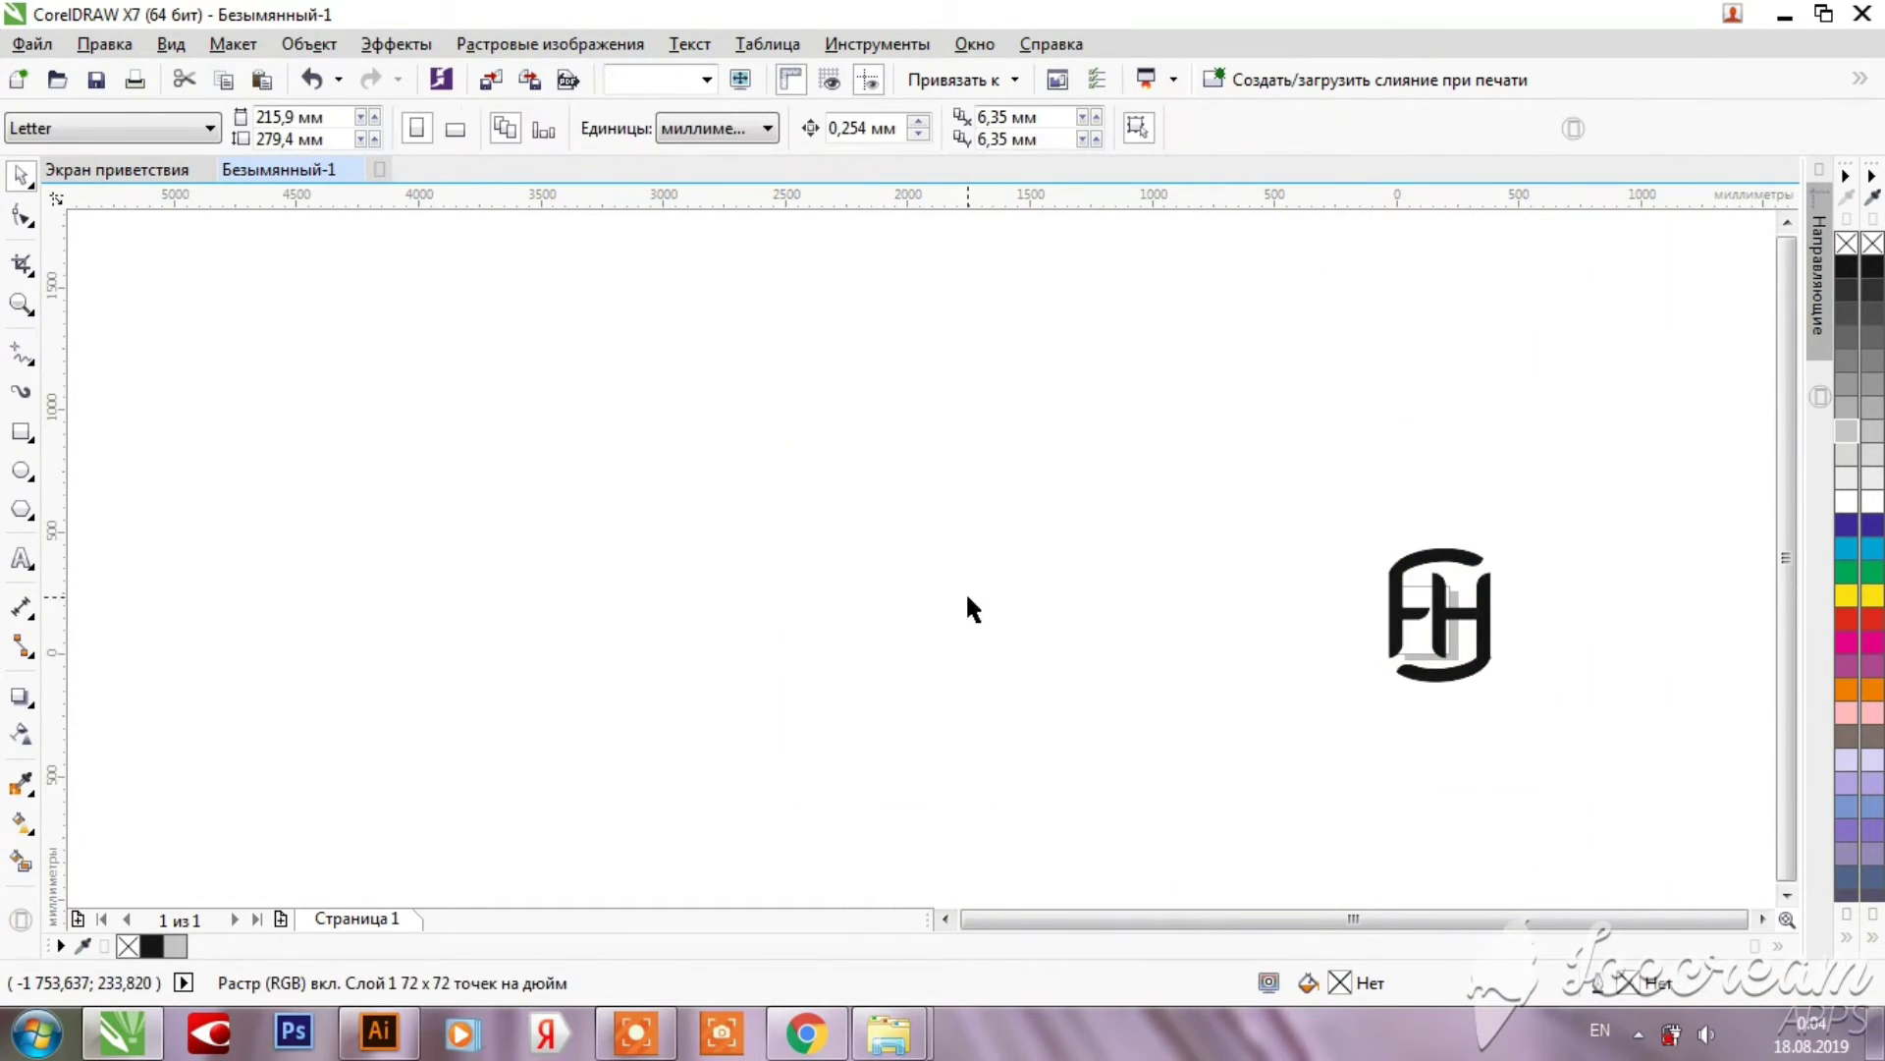
Step: Select all FH logo parts, move them beside the page and fill them blue
drag(1204, 475, 1591, 700)
drag(1436, 611, 1219, 609)
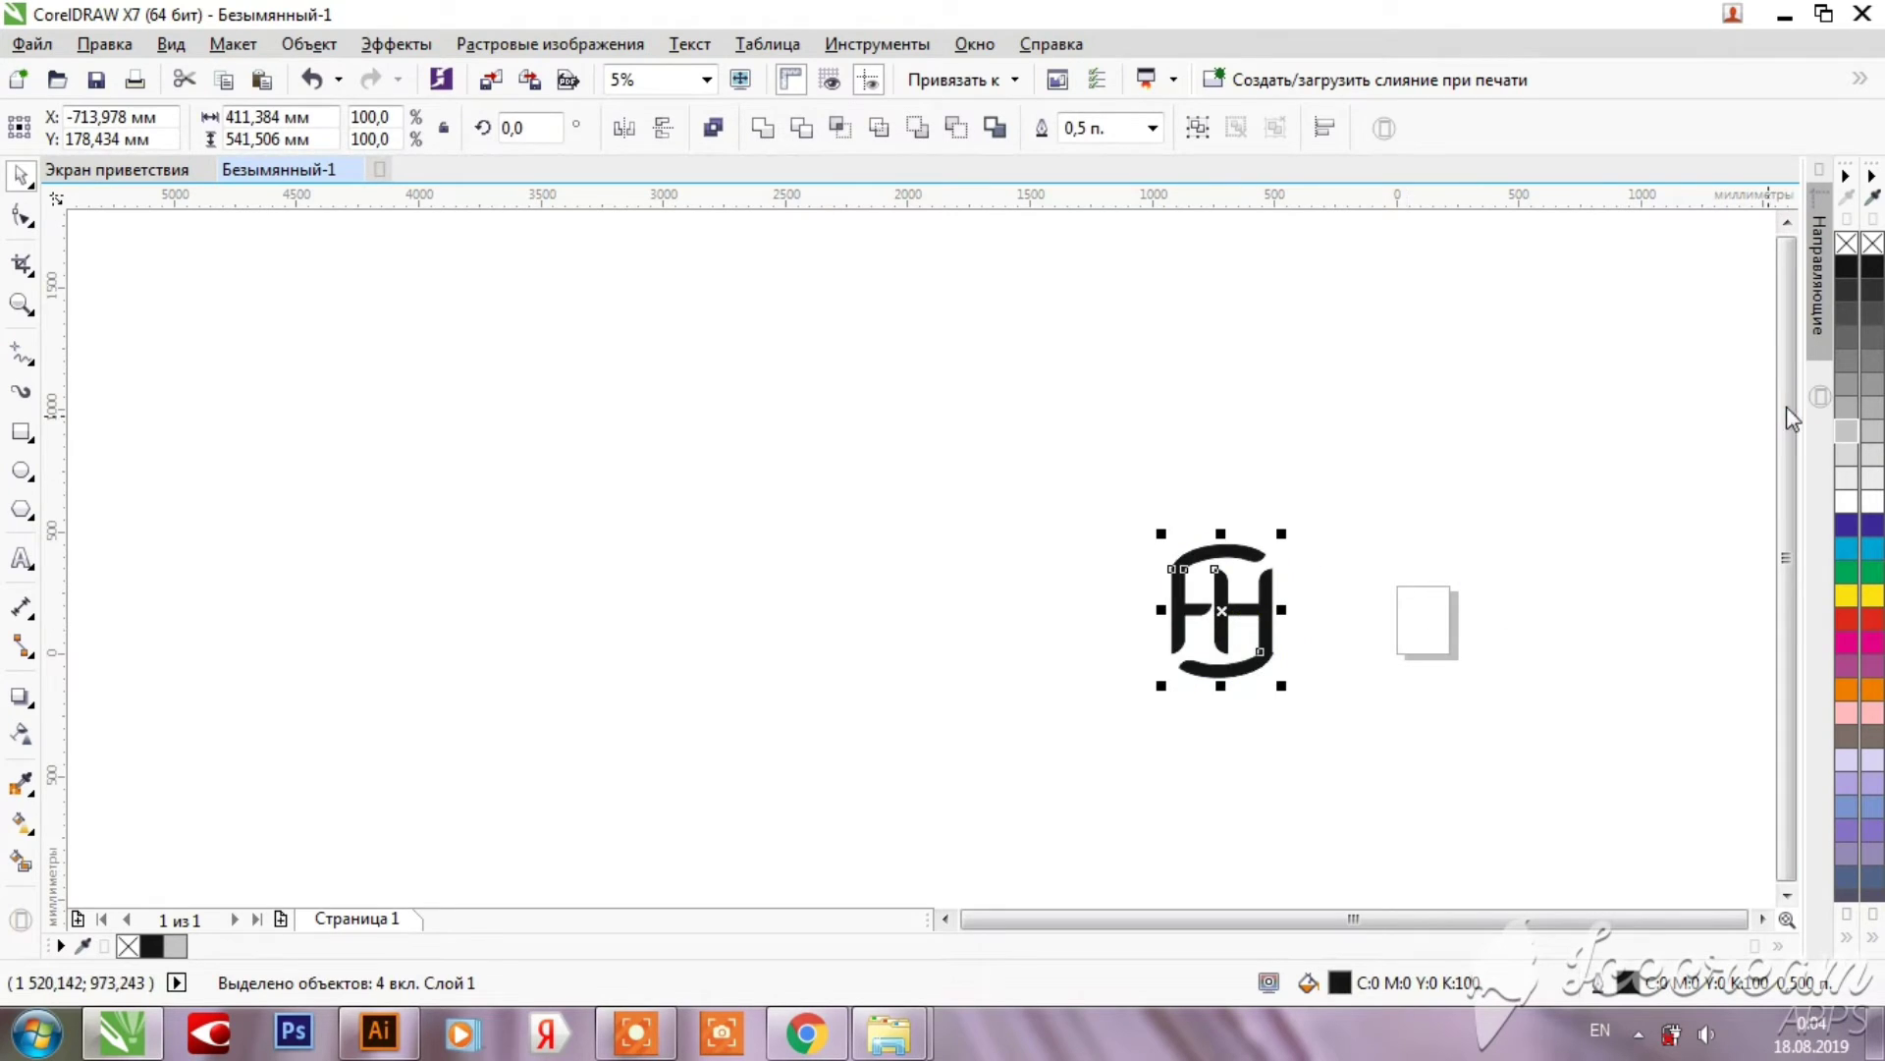
click(1848, 553)
click(1352, 591)
scroll(1351, 592, up, 1)
scroll(1351, 592, down, 3)
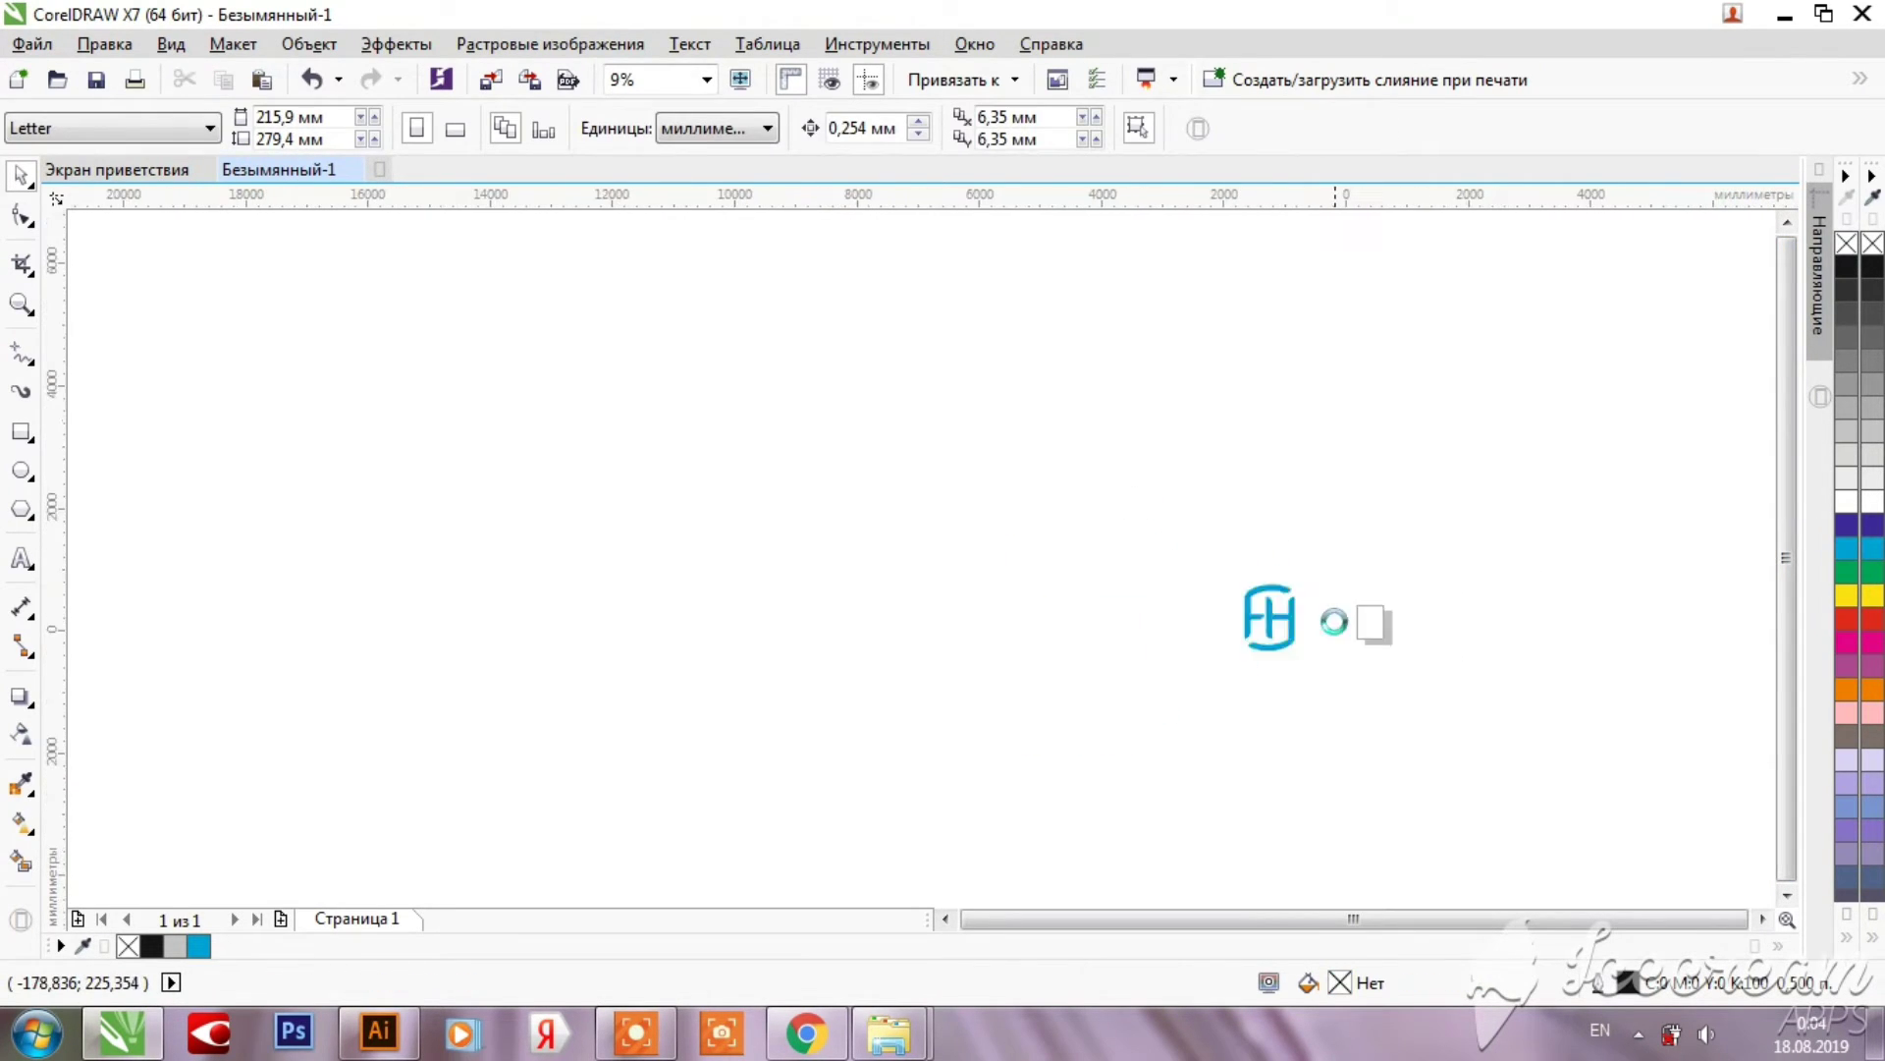
scroll(1340, 552, up, 2)
scroll(1247, 661, down, 3)
scroll(1228, 677, up, 2)
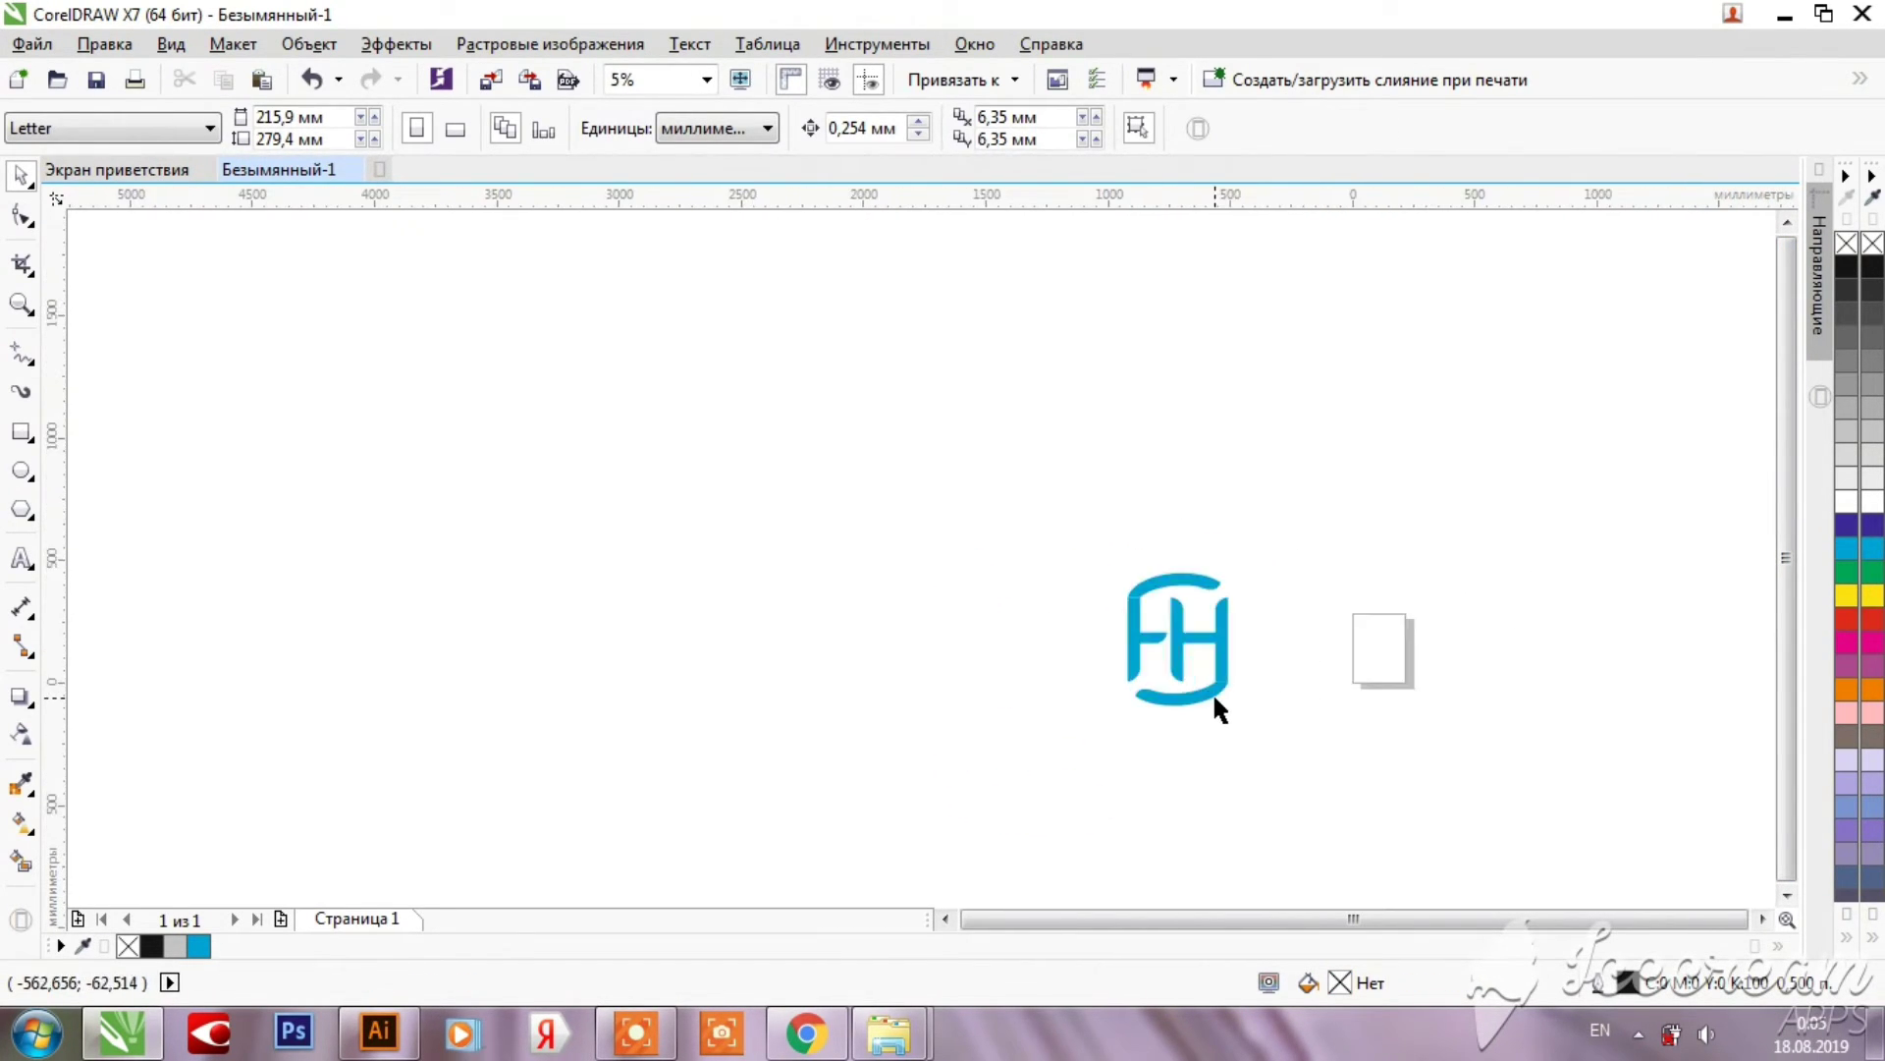
scroll(1212, 692, down, 2)
click(656, 1035)
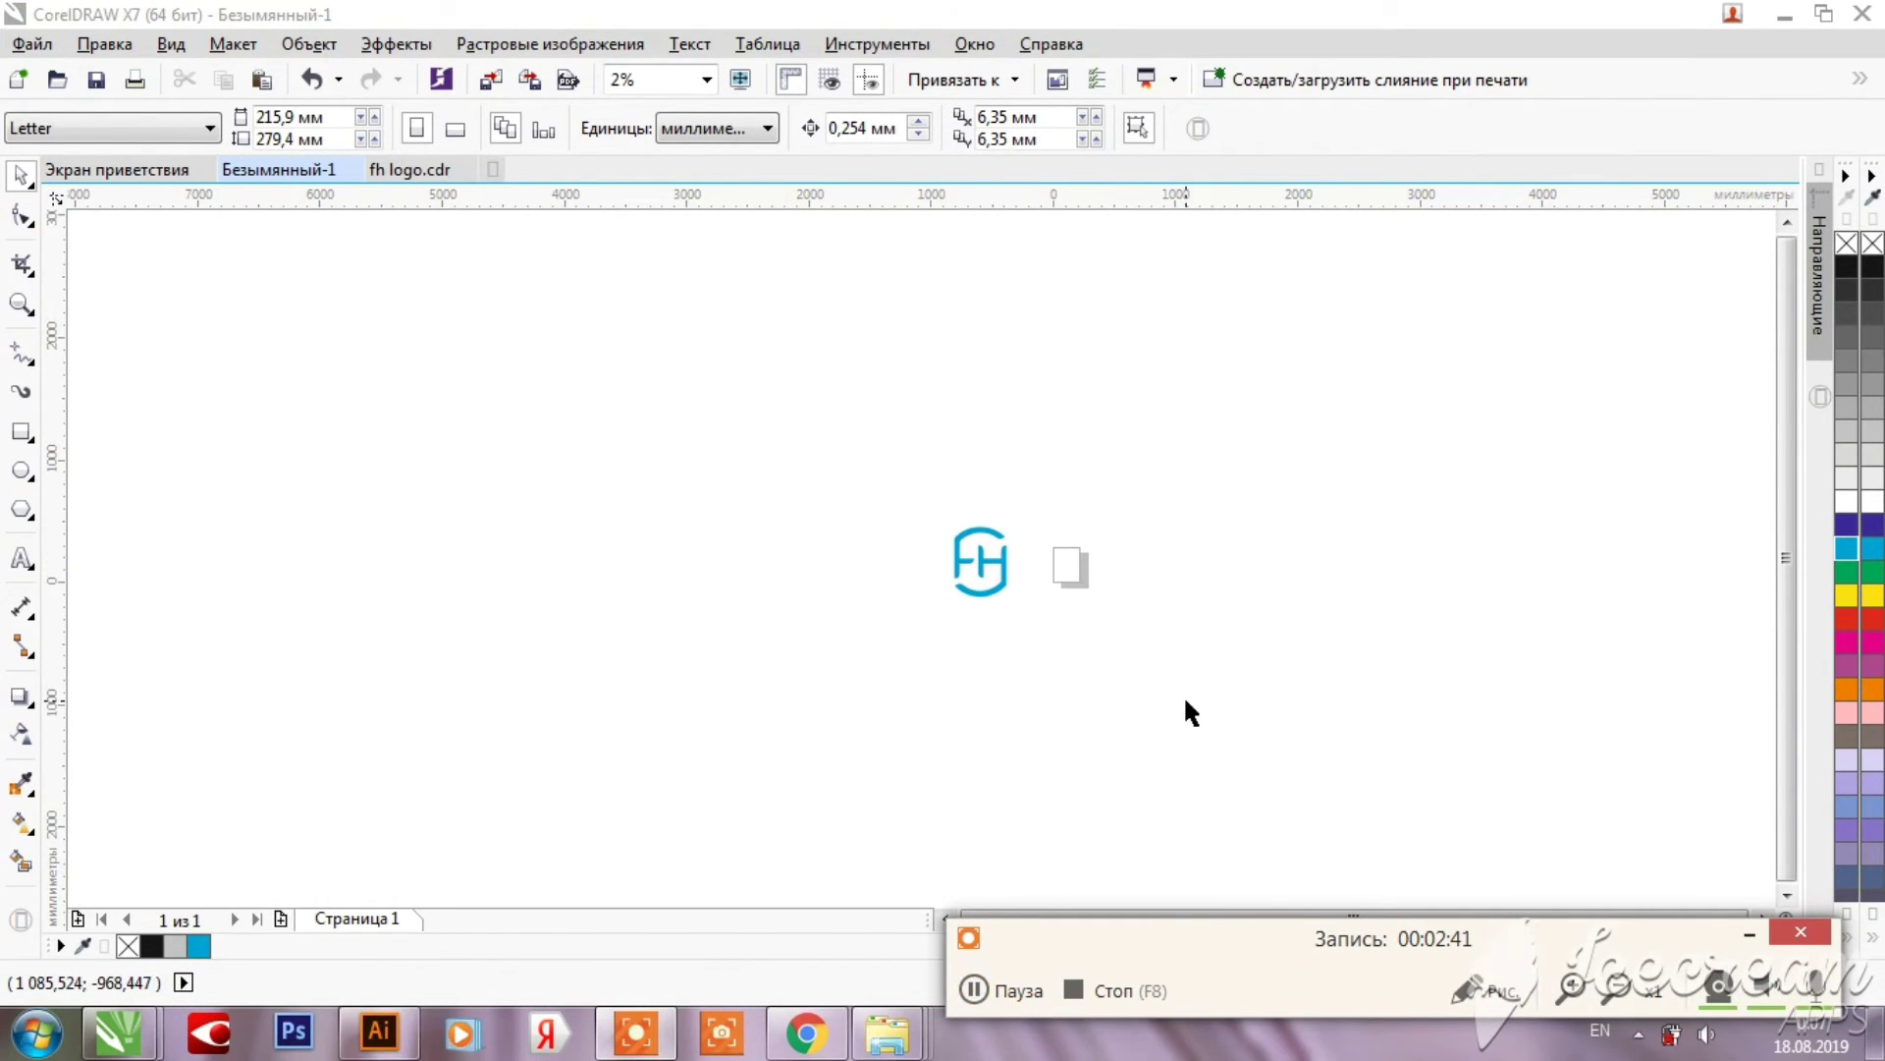
scroll(1086, 556, up, 3)
scroll(666, 462, down, 2)
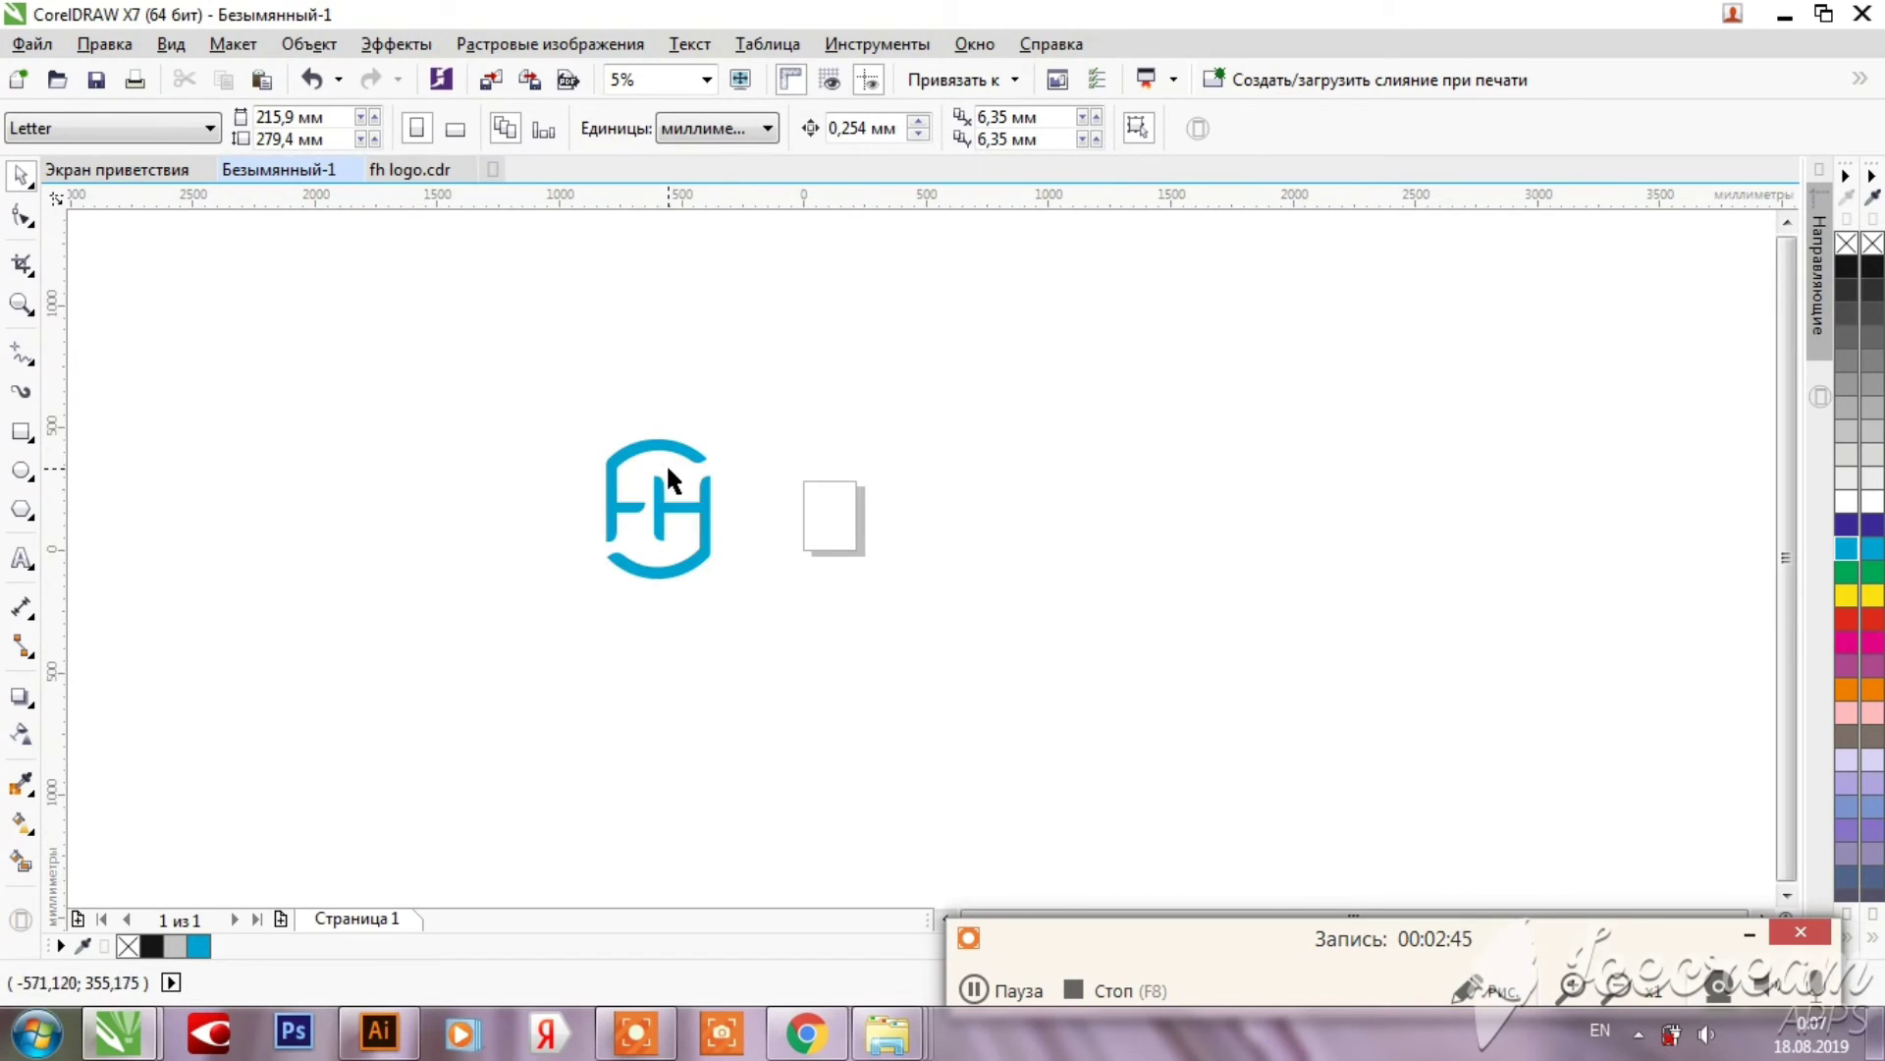
scroll(674, 428, up, 2)
scroll(1068, 518, down, 2)
scroll(850, 504, up, 2)
scroll(1050, 599, up, 1)
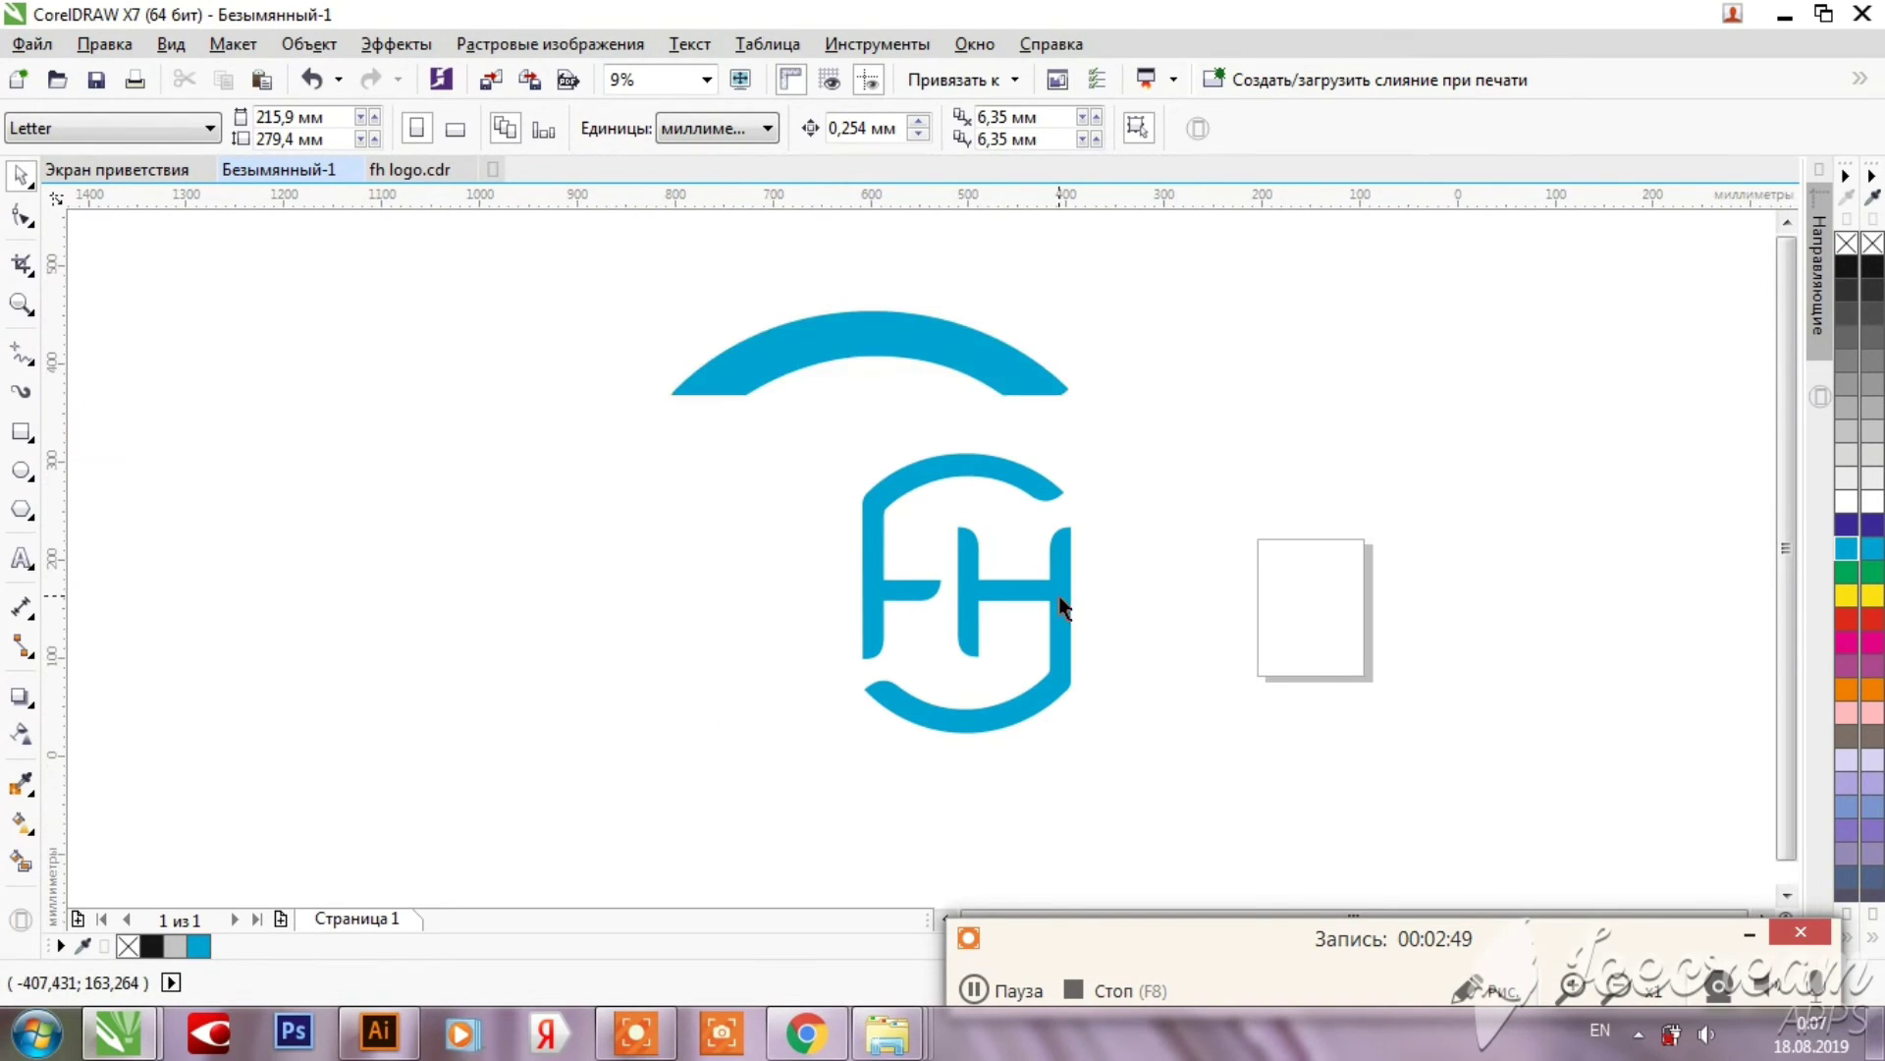
scroll(1047, 597, down, 1)
drag(723, 389, 1337, 762)
click(1341, 769)
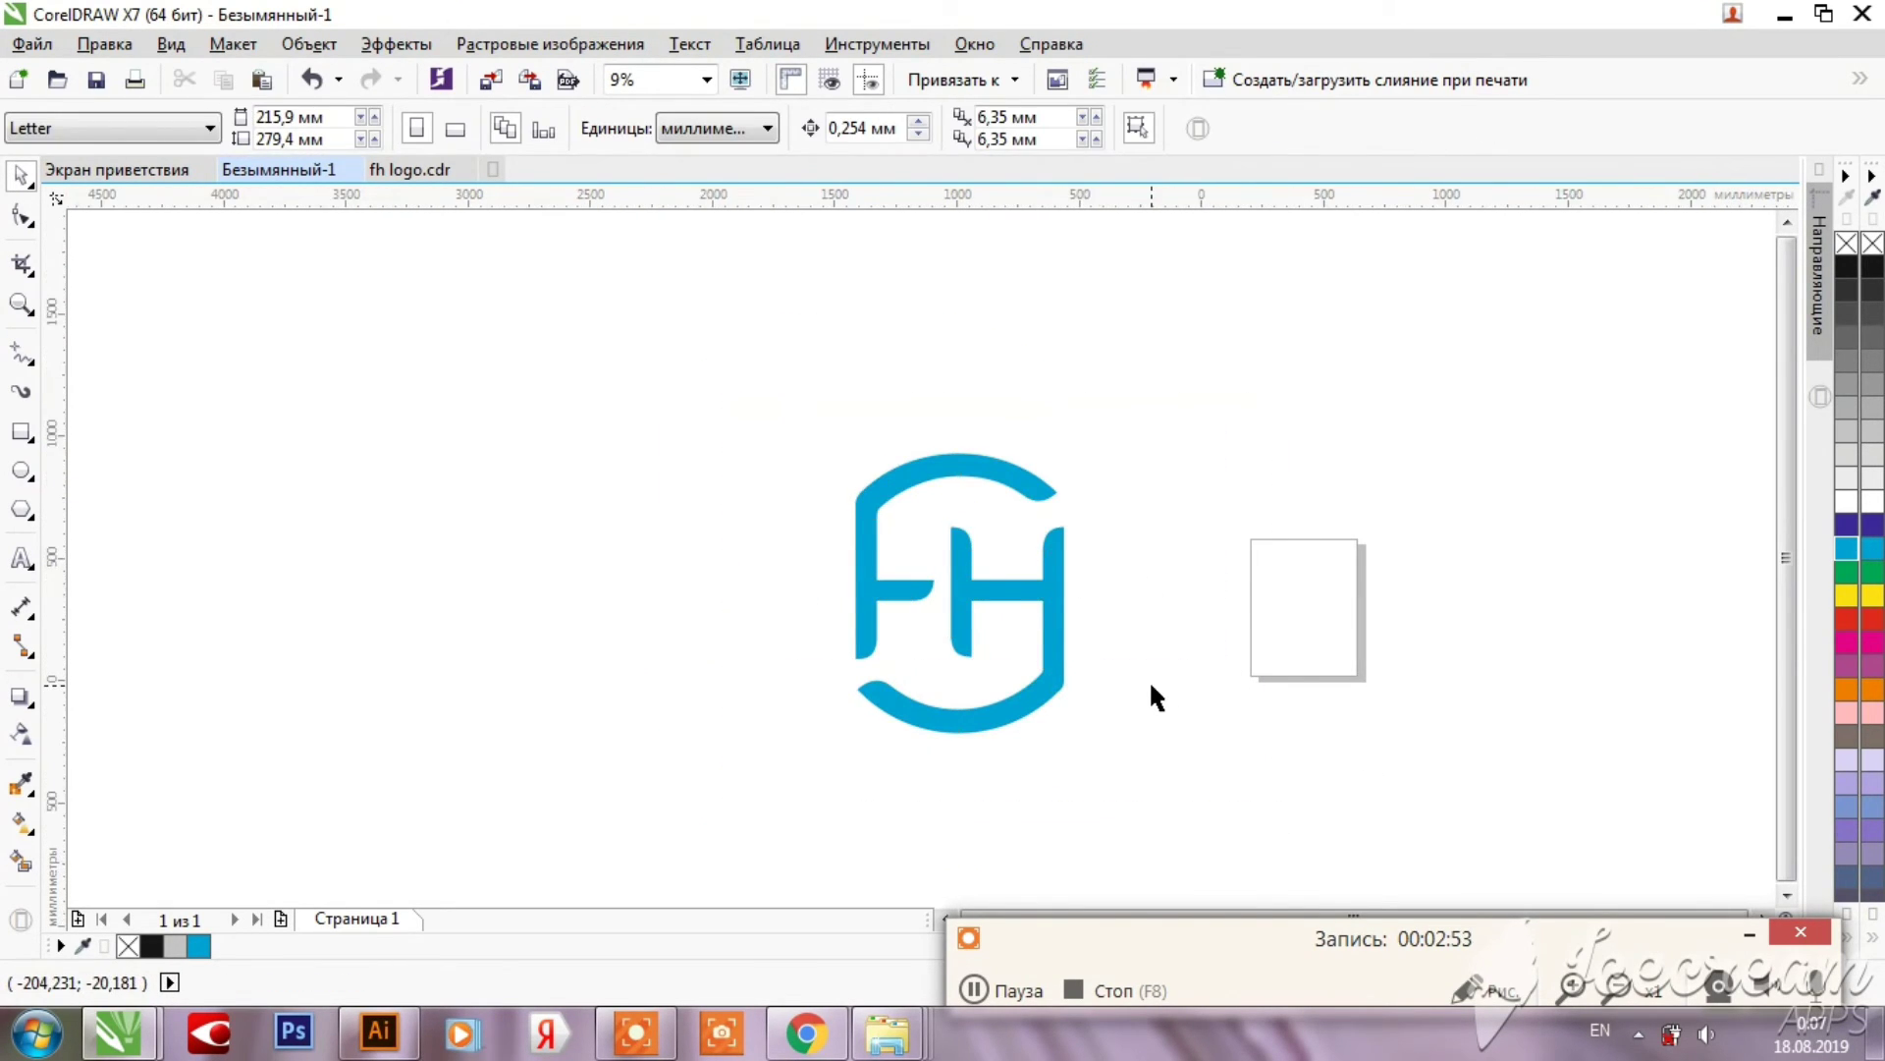
scroll(1157, 747, up, 1)
scroll(1143, 693, down, 1)
scroll(1143, 686, up, 1)
scroll(1144, 687, down, 1)
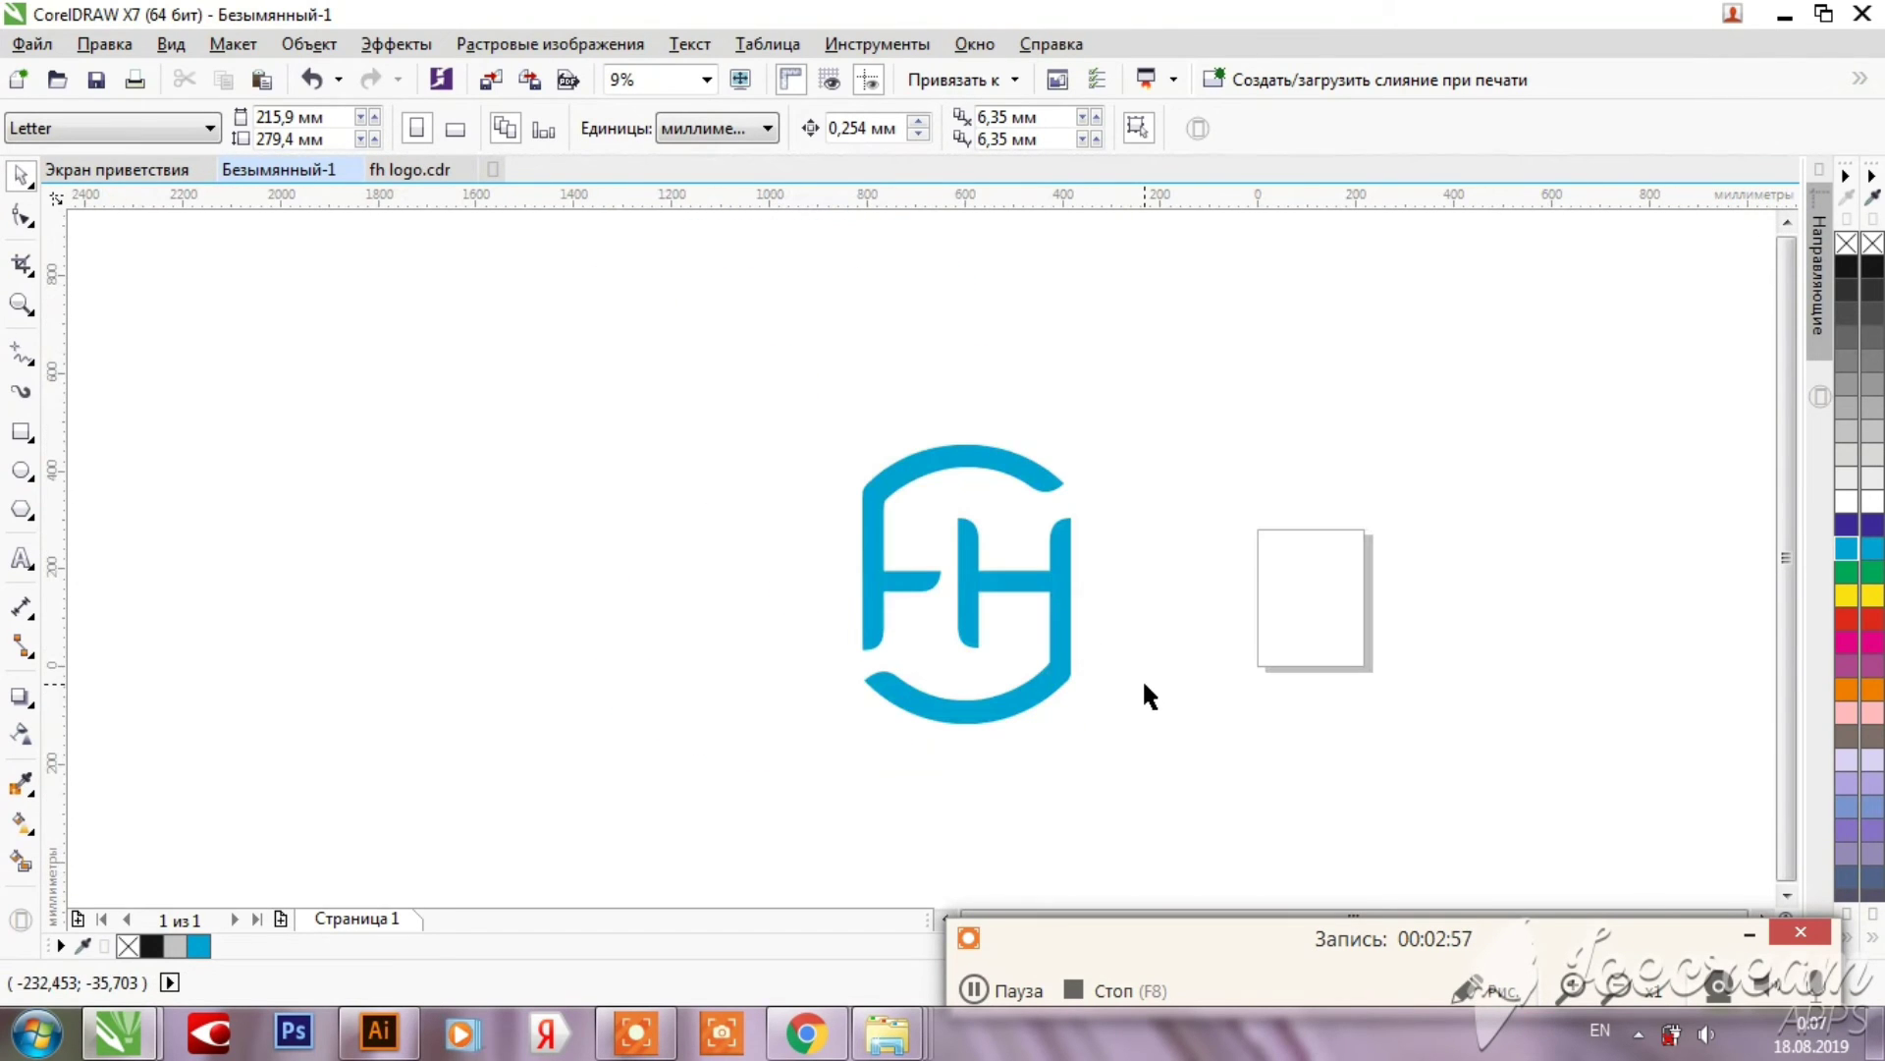